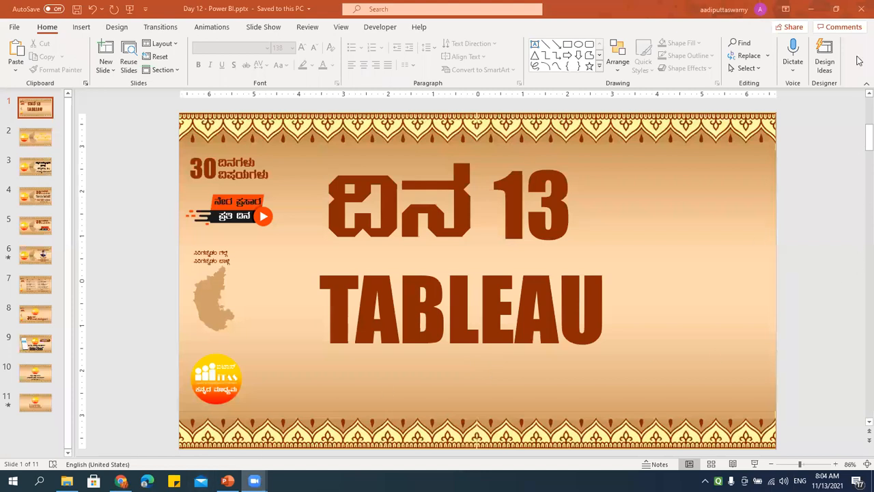
# Step: Show the desktop and start a blank Notepad document through the Run dialog
pyautogui.press('super+d')
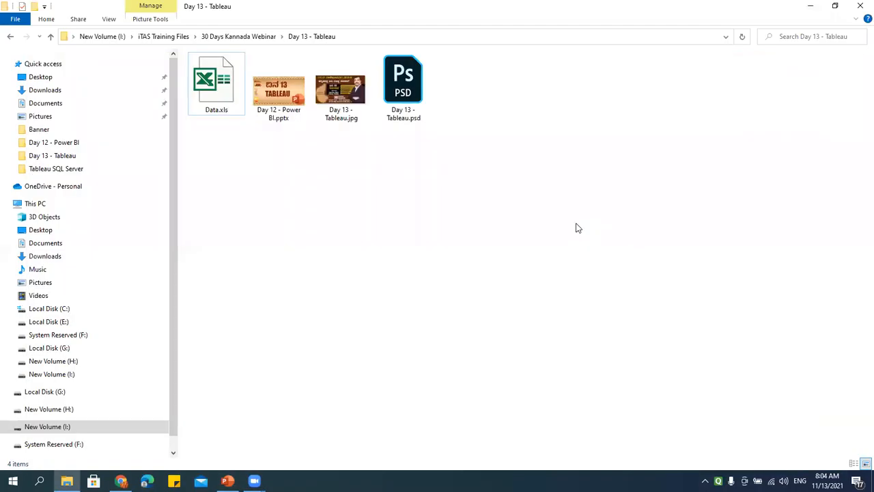
pyautogui.press('super+r')
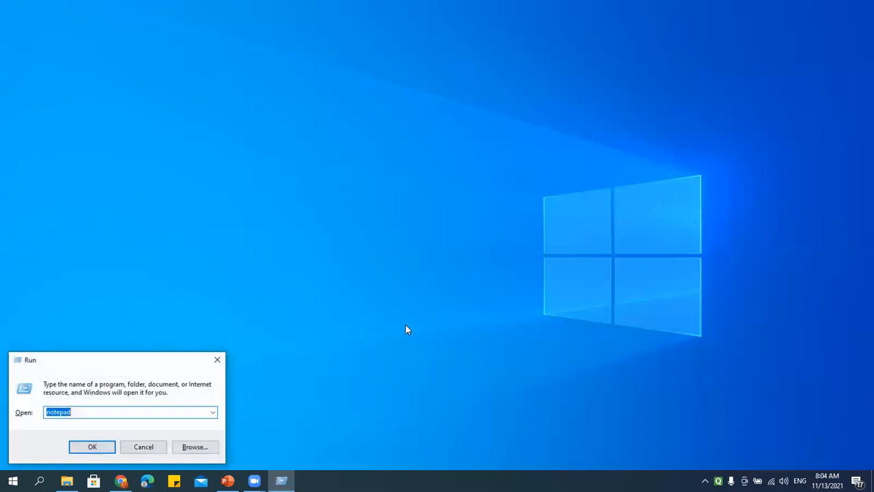
pyautogui.write('eotepad')
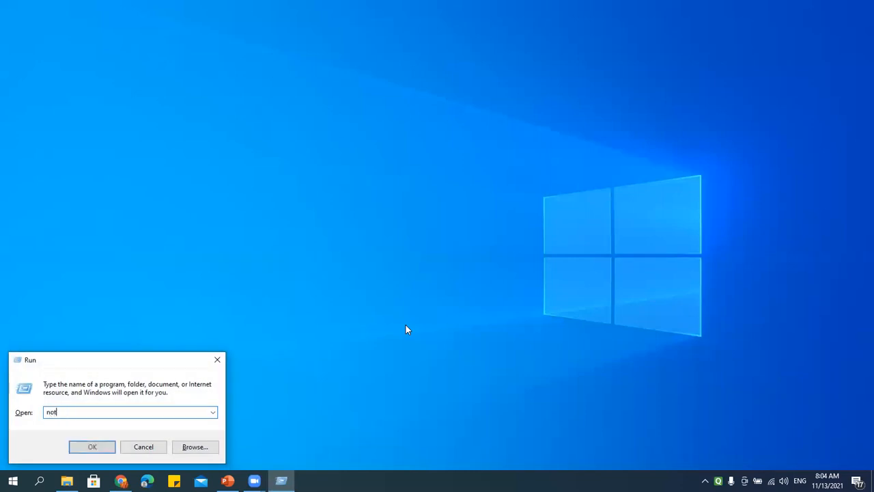
pyautogui.press('Return')
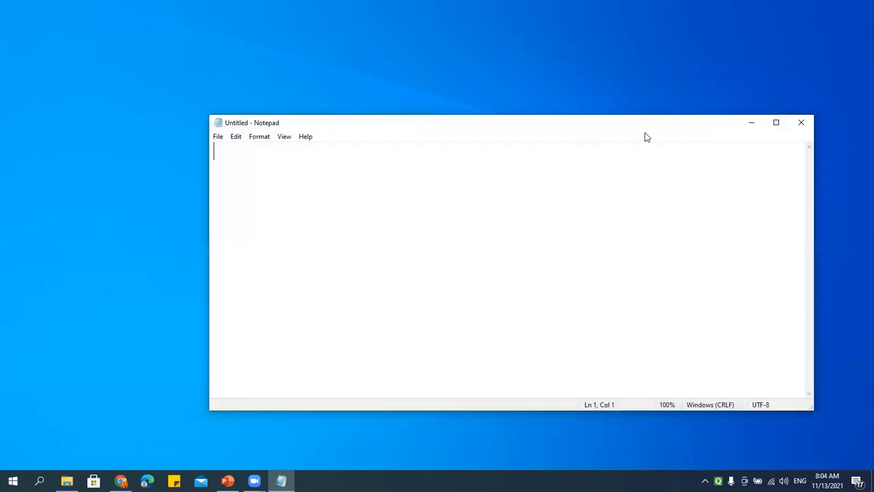
# Step: Type the 'Tableau' heading and the first item '- Tableau Desktop'
pyautogui.click(775, 122)
pyautogui.click(834, 7)
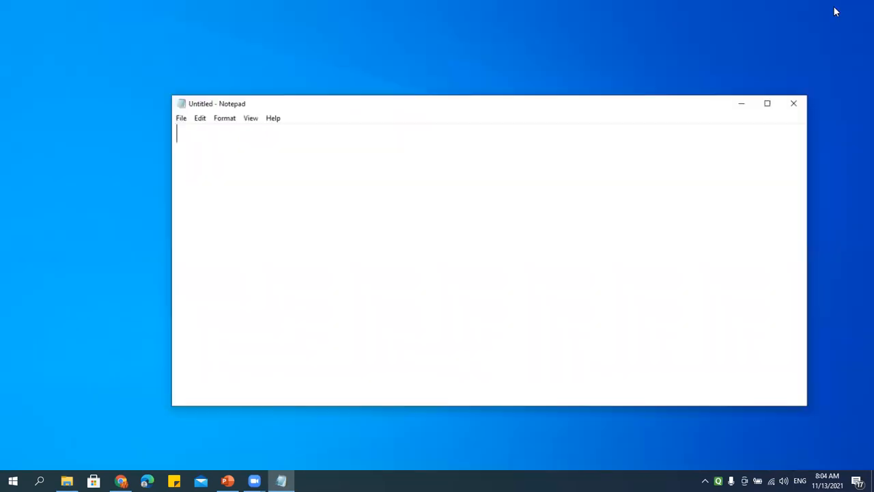
pyautogui.write('Tableau')
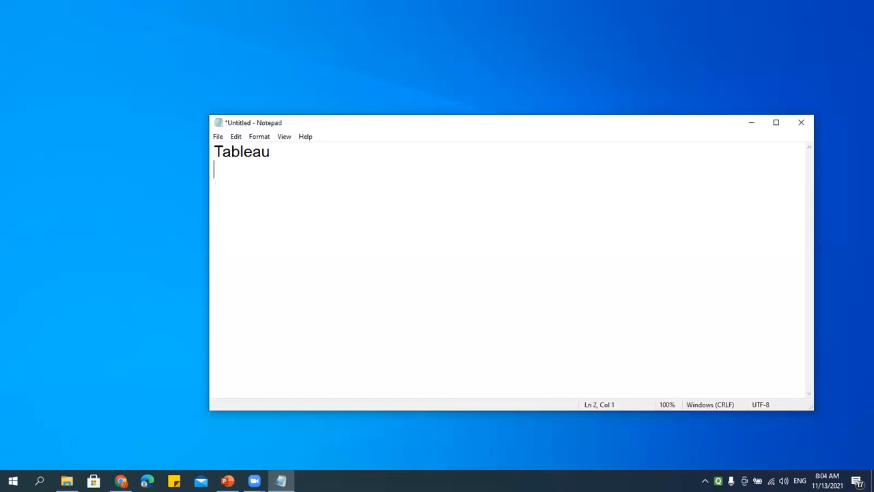
pyautogui.write('- Tableau')
pyautogui.write(' Desk')
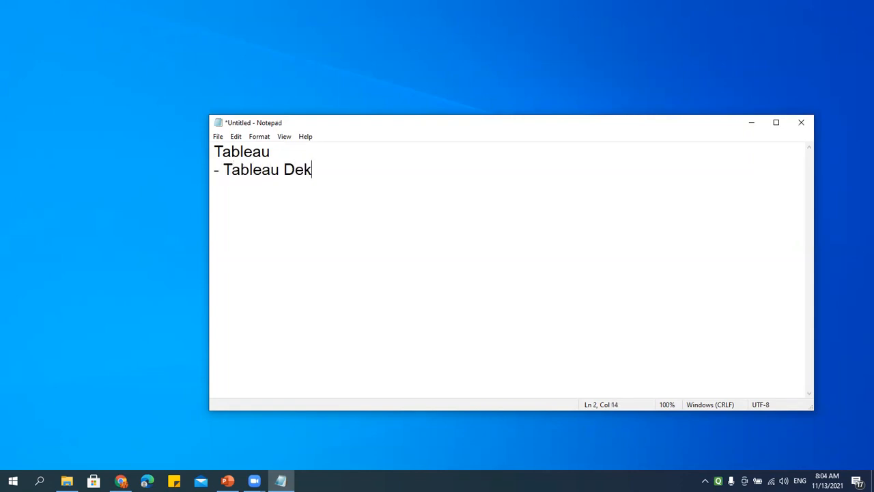
pyautogui.write('tp')
pyautogui.press('BackSpace')
pyautogui.press('BackSpace')
pyautogui.write('top')
pyautogui.press('Return')
# Step: Add '- Tableau Server' and '- Tableau Public' lines, then select the three product lines
pyautogui.write('- Tableau Server')
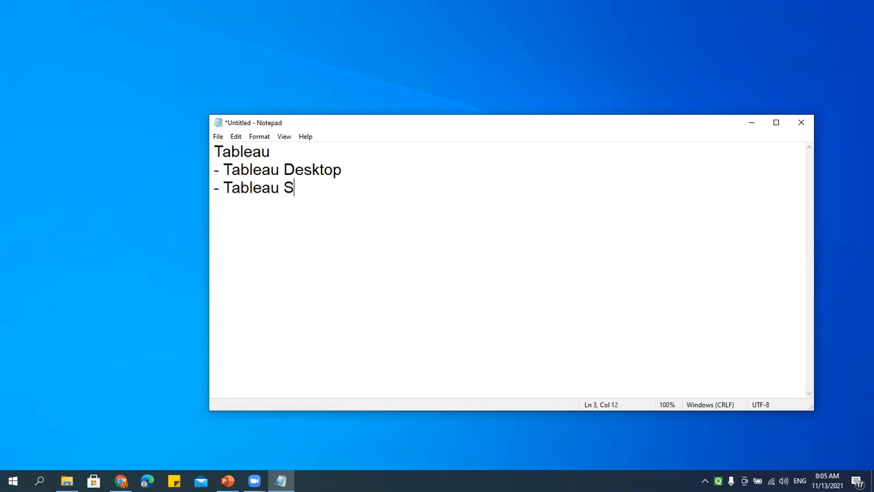
pyautogui.press('Return')
pyautogui.write('- Tableau Public')
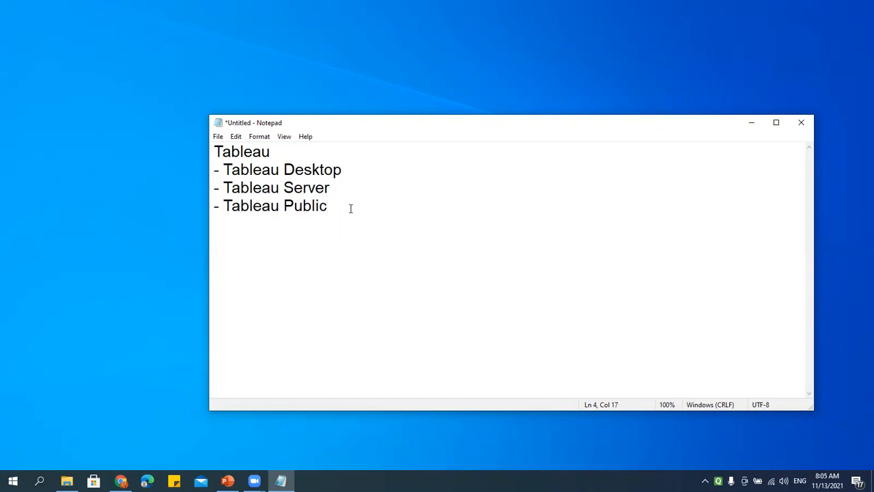
pyautogui.moveTo(340, 207); pyautogui.dragTo(177, 168)
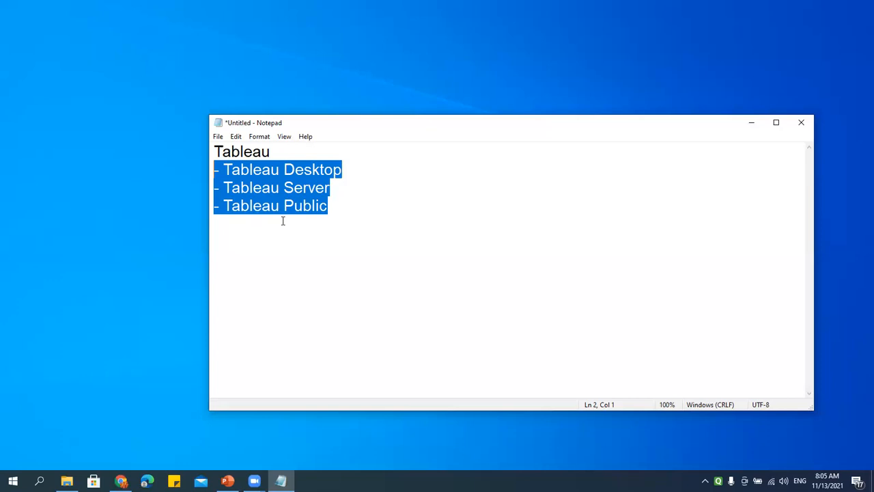
pyautogui.click(303, 185)
pyautogui.moveTo(334, 188); pyautogui.dragTo(191, 188)
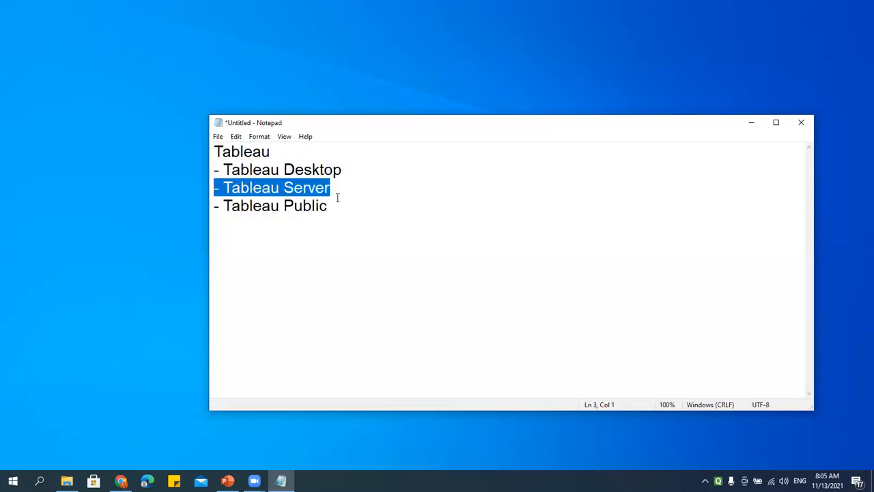
pyautogui.moveTo(345, 201); pyautogui.dragTo(162, 207)
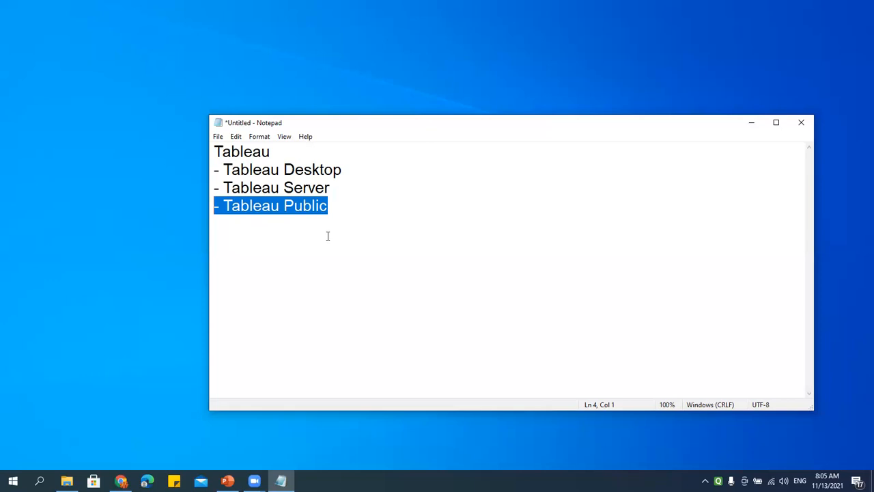
pyautogui.moveTo(330, 207); pyautogui.dragTo(175, 201)
pyautogui.moveTo(121, 480)
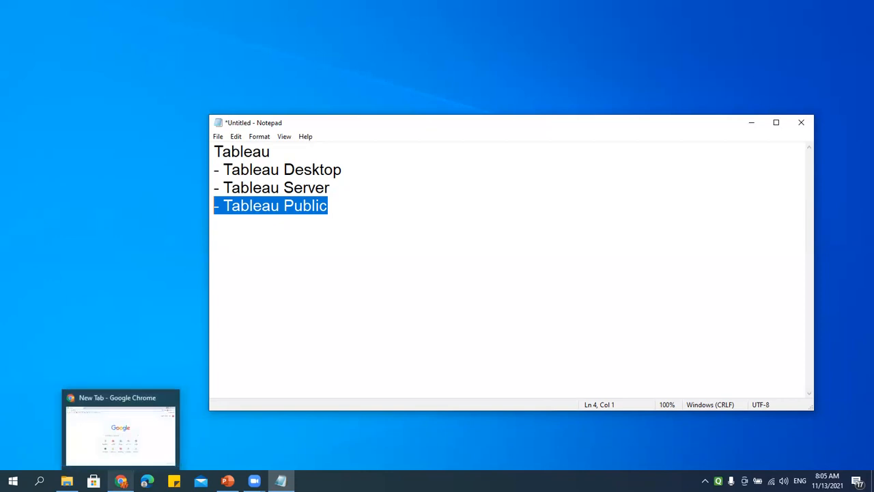
# Step: Search Google in Chrome for 'tableau download'
pyautogui.click(120, 450)
pyautogui.click(187, 28)
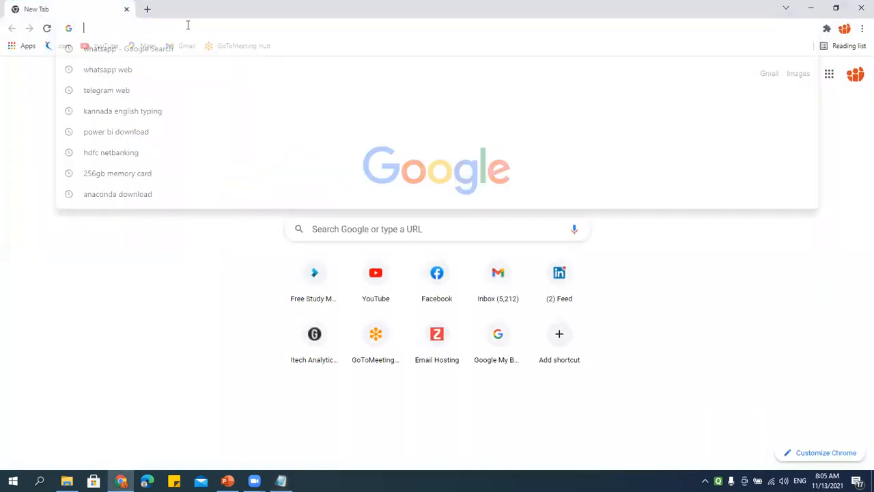
pyautogui.write('tableau download')
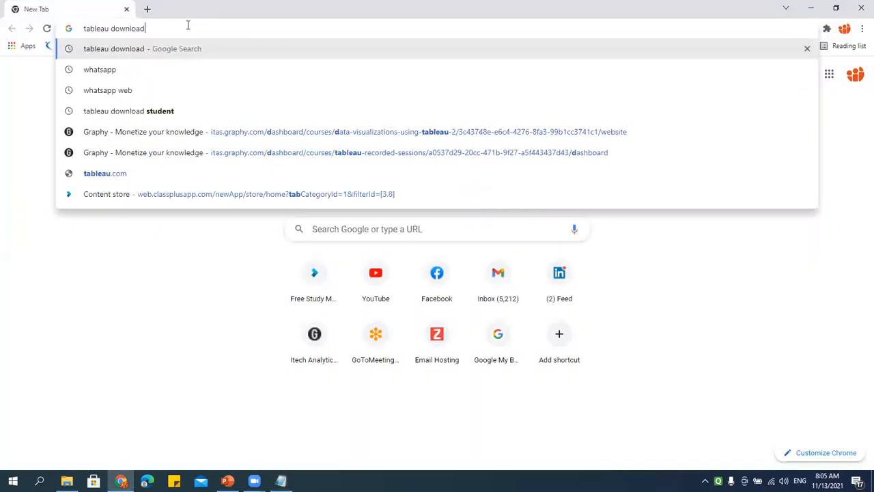
pyautogui.press('Return')
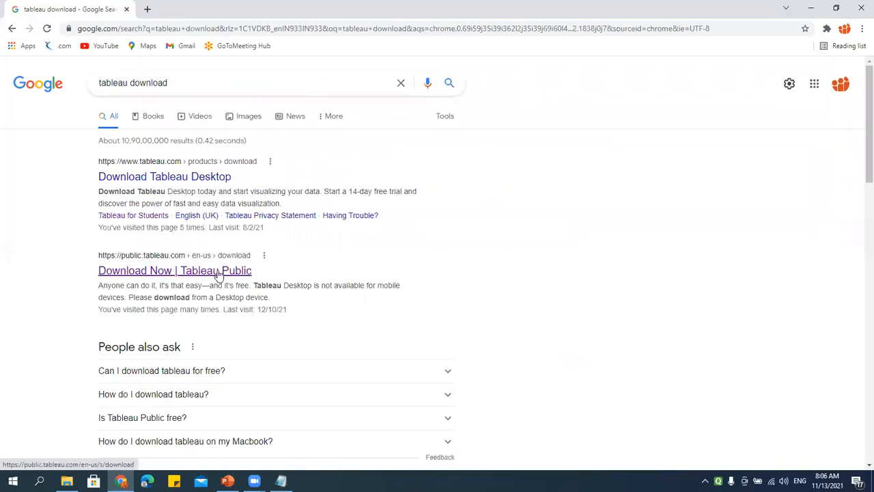
# Step: View the Tableau Desktop free 14-day trial page, then return to the search results
pyautogui.click(182, 176)
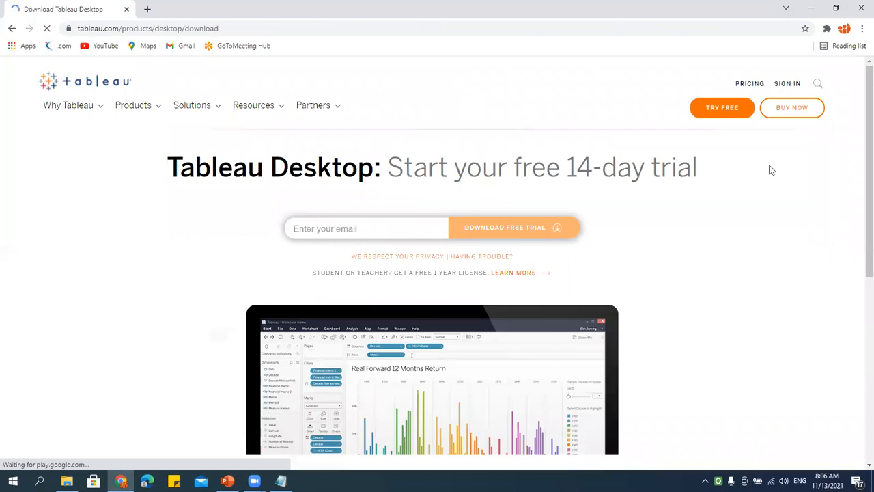
pyautogui.click(517, 231)
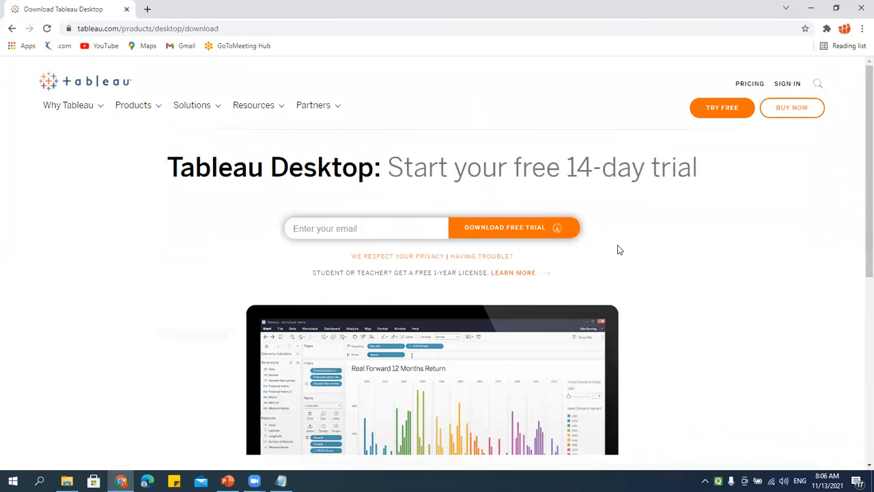
pyautogui.scroll(-2, 618, 250)
pyautogui.scroll(-3, 618, 250)
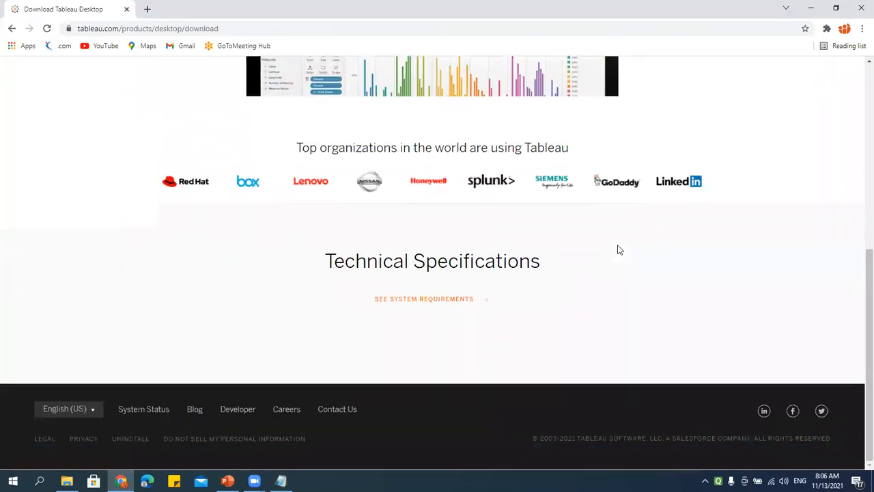
pyautogui.scroll(5, 619, 248)
pyautogui.click(372, 228)
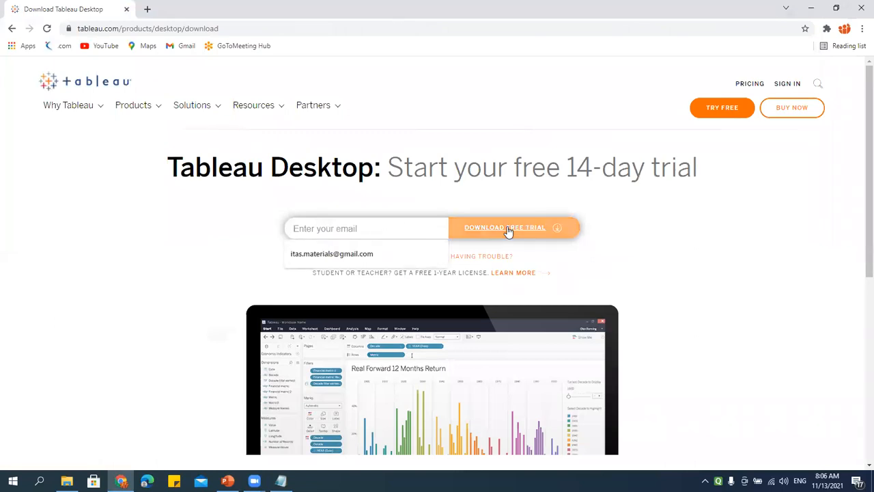
pyautogui.click(634, 242)
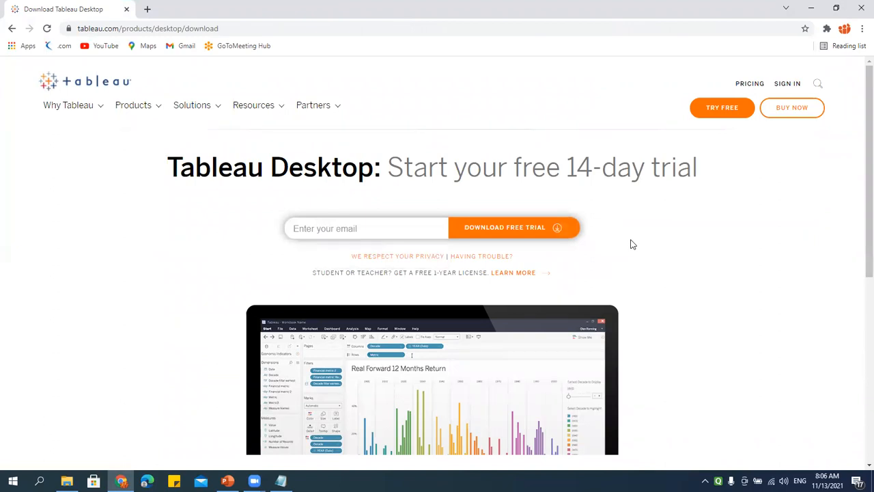
pyautogui.moveTo(389, 170); pyautogui.dragTo(737, 173)
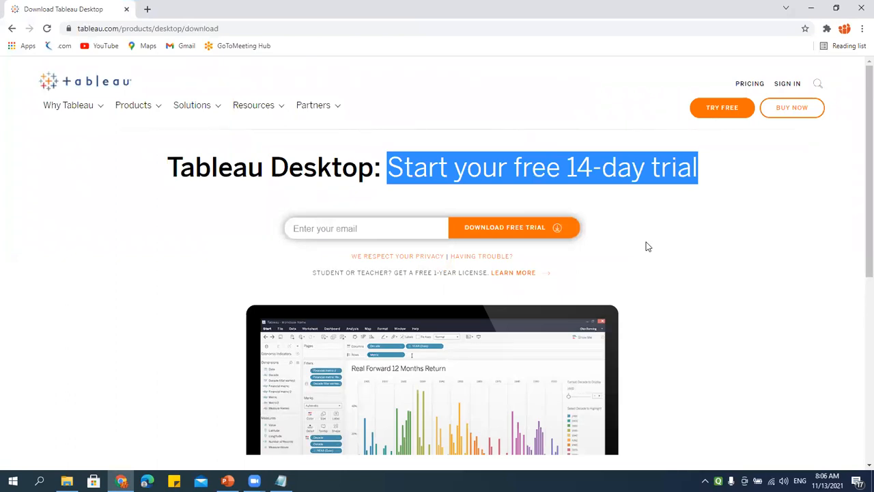
pyautogui.click(11, 28)
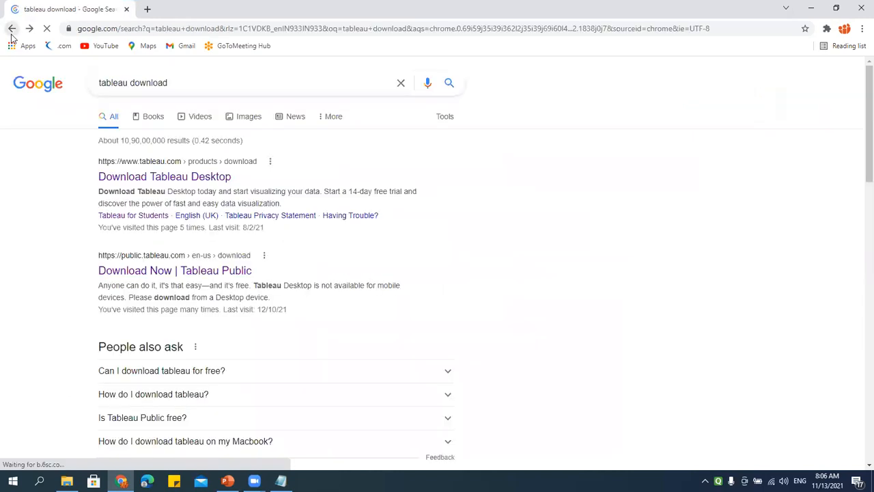
# Step: Extend the query to 'tableau download student version' and open the Tableau for Students result
pyautogui.click(195, 83)
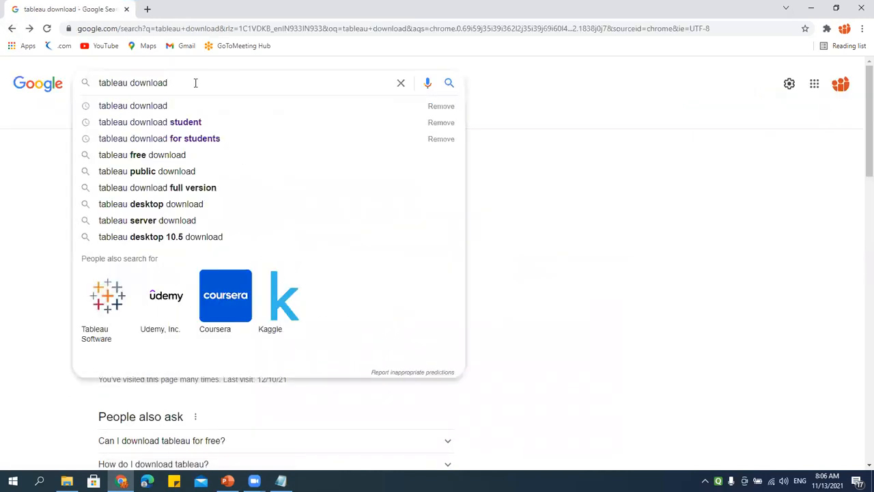
pyautogui.write('student')
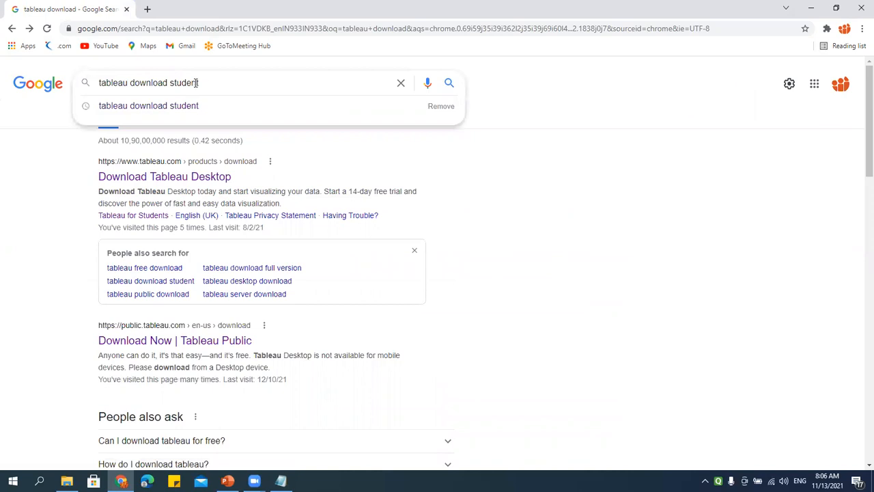
pyautogui.write(' version')
pyautogui.press('Return')
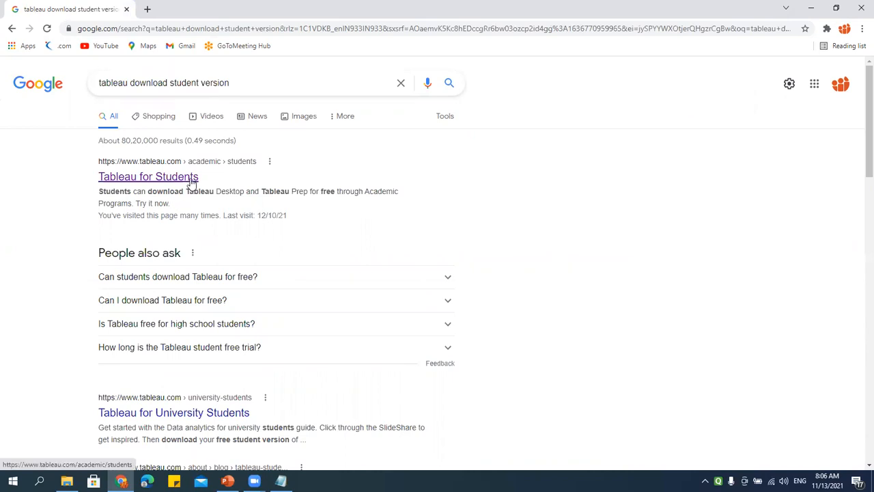
pyautogui.click(193, 181)
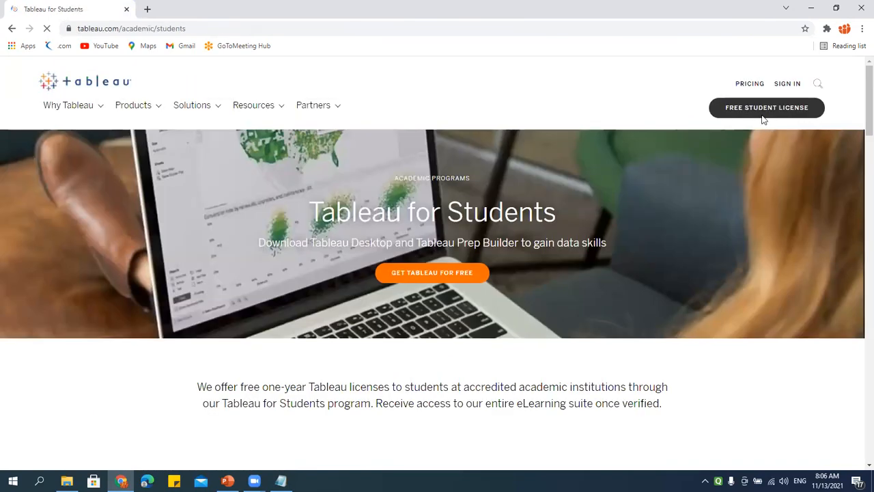
pyautogui.scroll(-5, 687, 215)
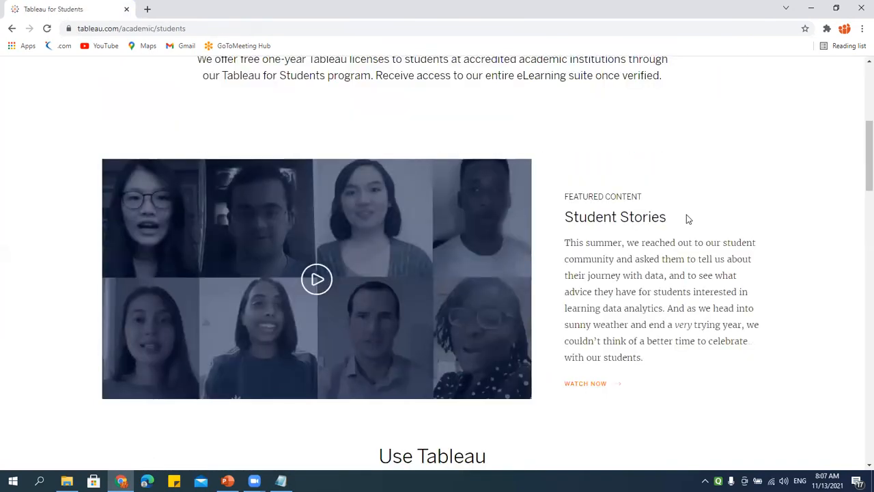
pyautogui.scroll(5, 686, 216)
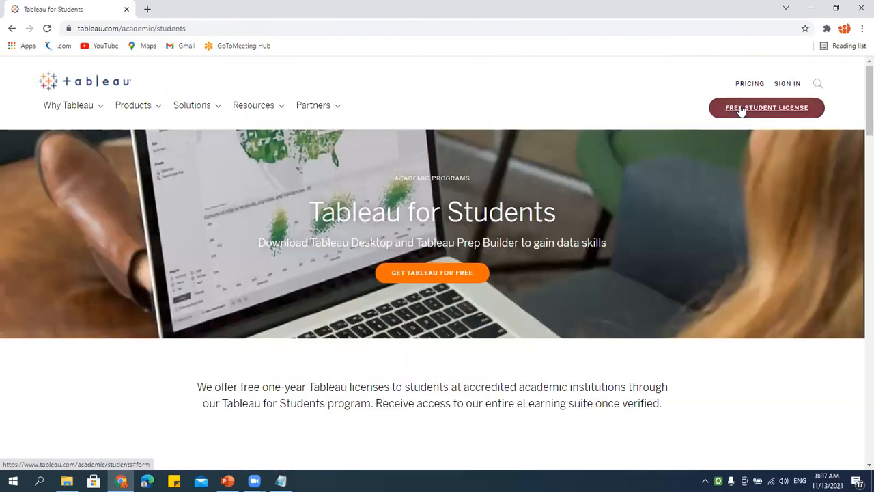
pyautogui.click(741, 110)
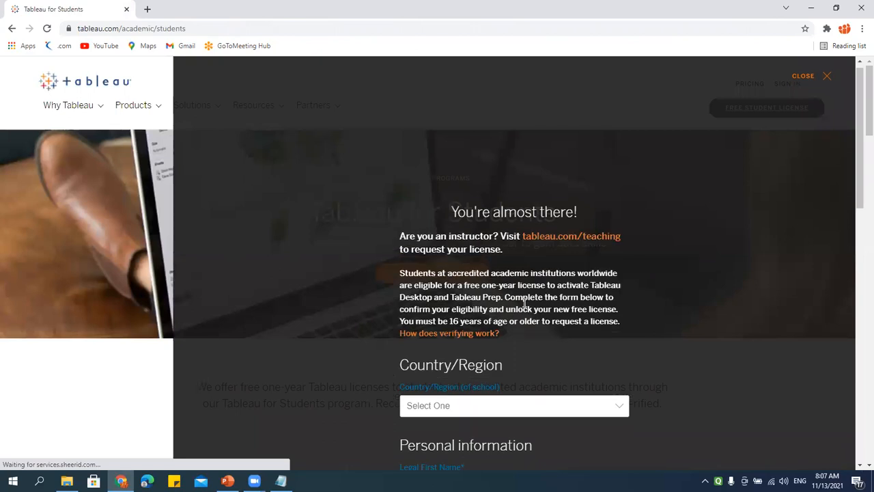
pyautogui.scroll(-2, 509, 339)
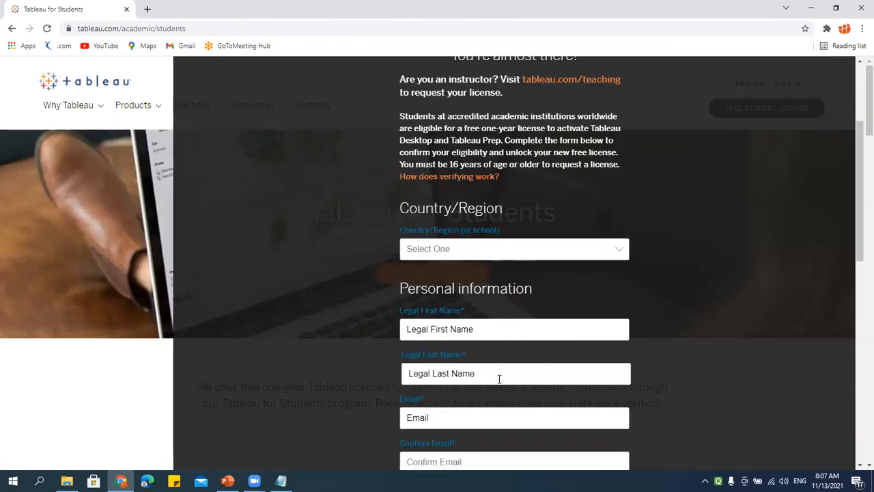
pyautogui.scroll(-2, 499, 379)
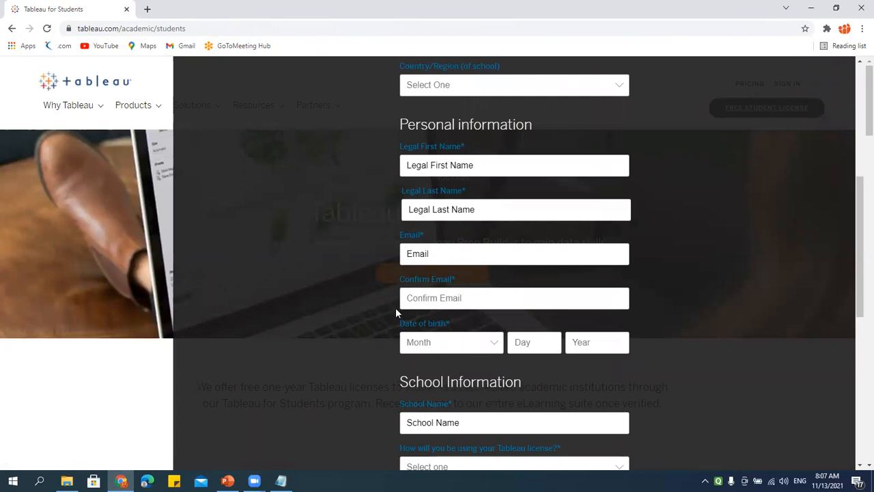
pyautogui.scroll(-2, 617, 366)
pyautogui.click(445, 265)
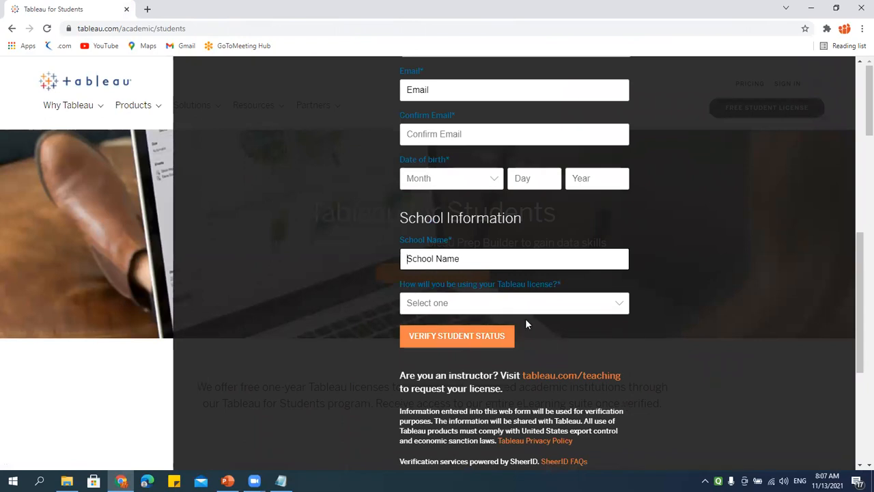
pyautogui.scroll(-3, 526, 323)
pyautogui.scroll(4, 527, 324)
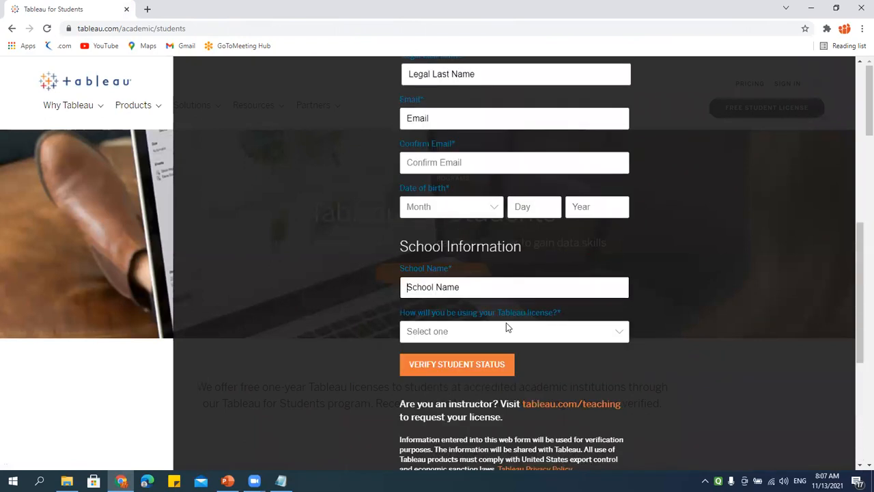
pyautogui.scroll(4, 506, 322)
pyautogui.scroll(-5, 506, 324)
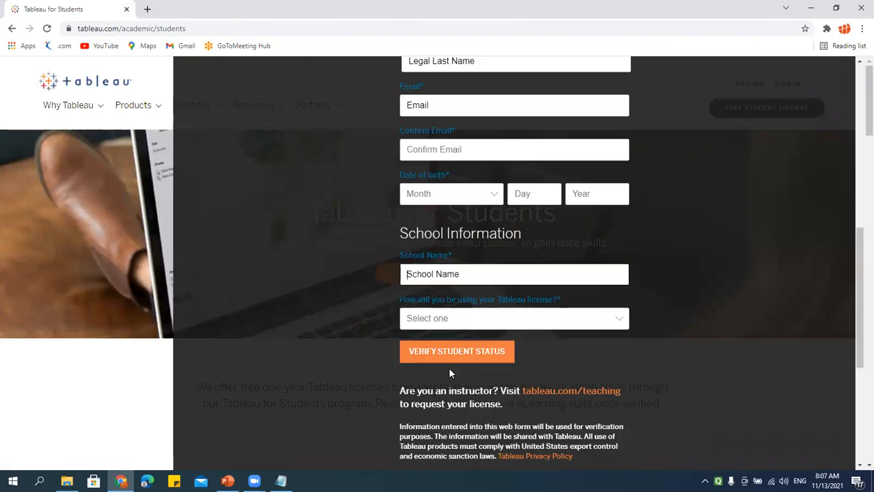
pyautogui.scroll(-3, 498, 323)
pyautogui.scroll(5, 498, 322)
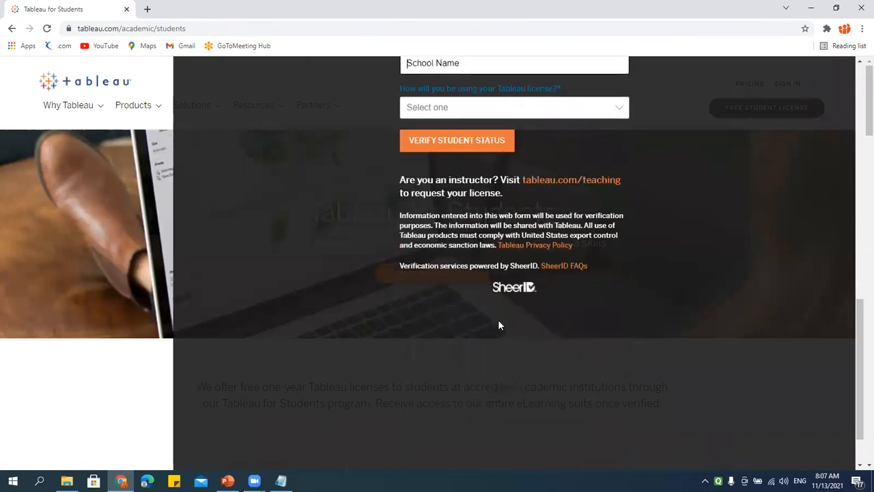
pyautogui.scroll(1, 499, 325)
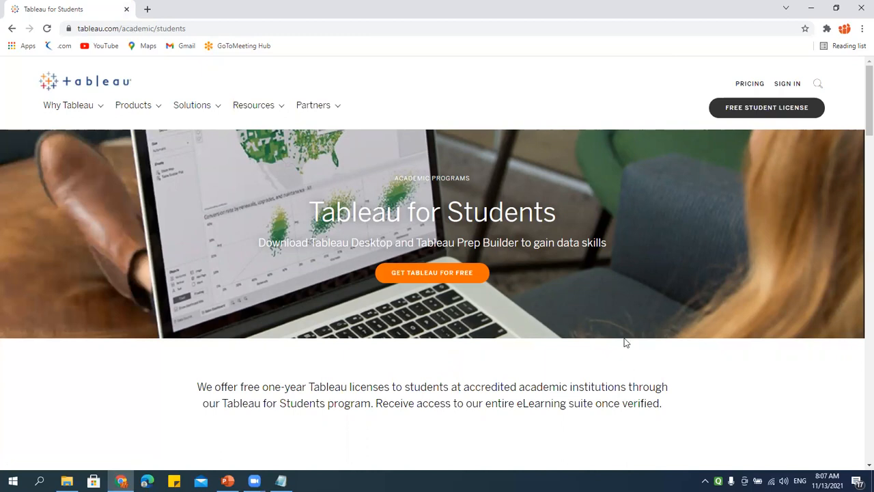
# Step: Open and close the Get Tableau for Free student form, then go back to Google
pyautogui.click(436, 274)
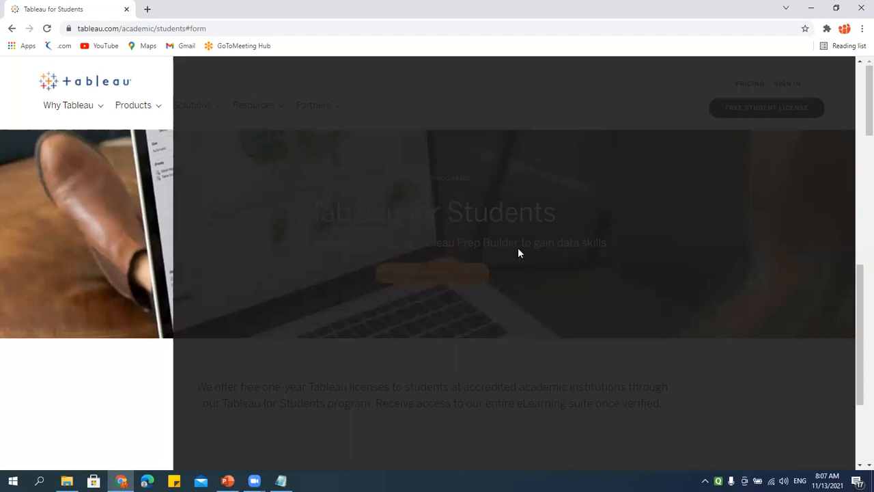
pyautogui.scroll(5, 604, 208)
pyautogui.click(144, 376)
pyautogui.click(432, 275)
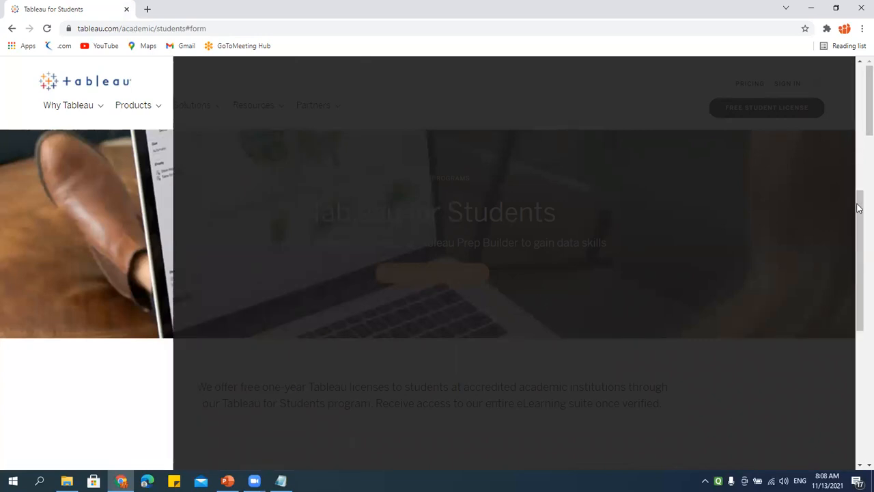
pyautogui.scroll(-10, 858, 198)
pyautogui.moveTo(856, 345); pyautogui.dragTo(855, 106)
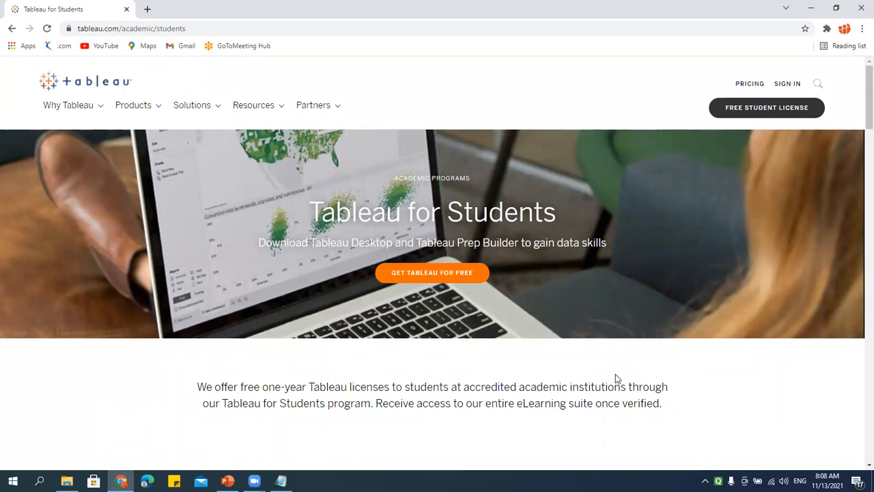
pyautogui.click(12, 28)
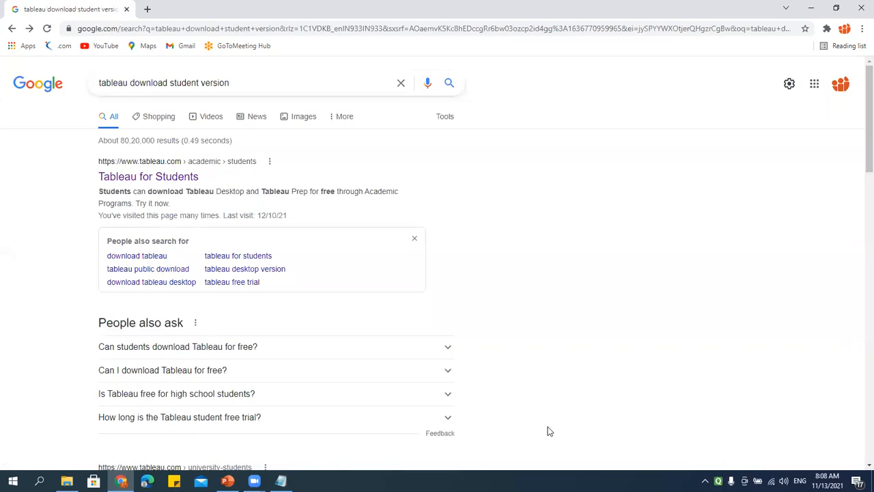
# Step: Change the query to 'tableau public download' and open the Tableau Public 2021.3 download page
pyautogui.scroll(-3, 390, 431)
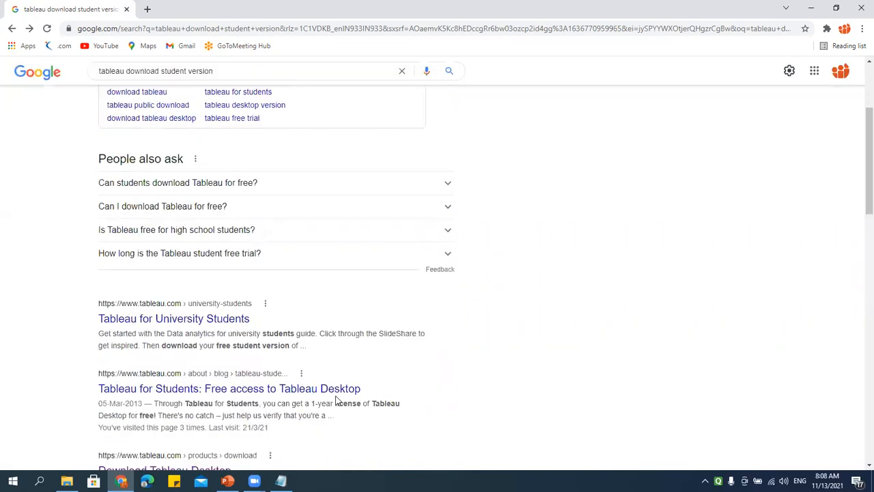
pyautogui.scroll(3, 335, 310)
pyautogui.moveTo(248, 80); pyautogui.dragTo(129, 81)
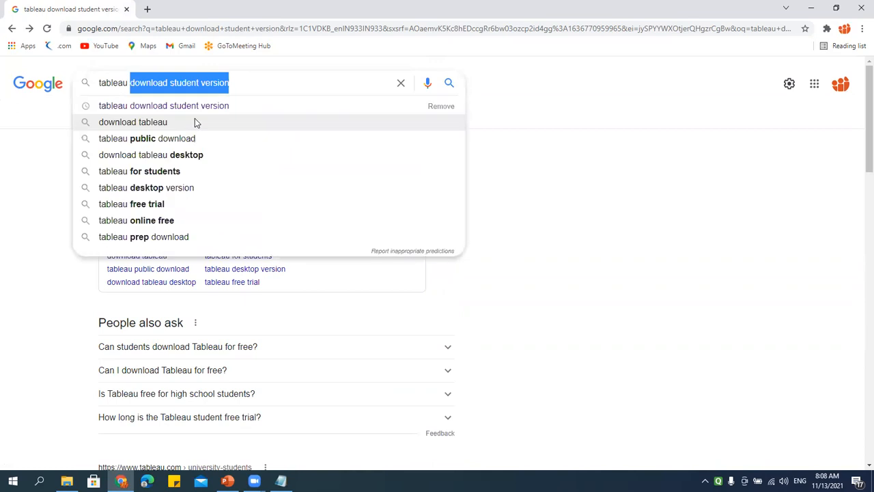
pyautogui.press('BackSpace')
pyautogui.write('pu')
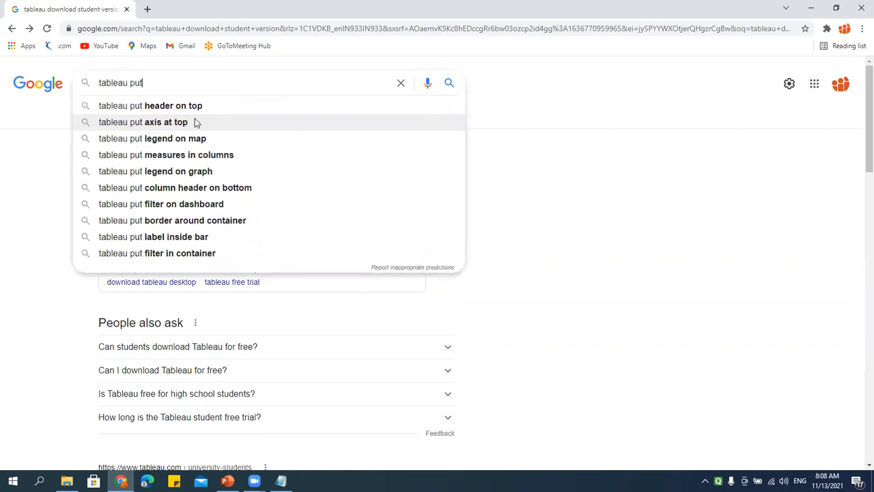
pyautogui.write('blic ')
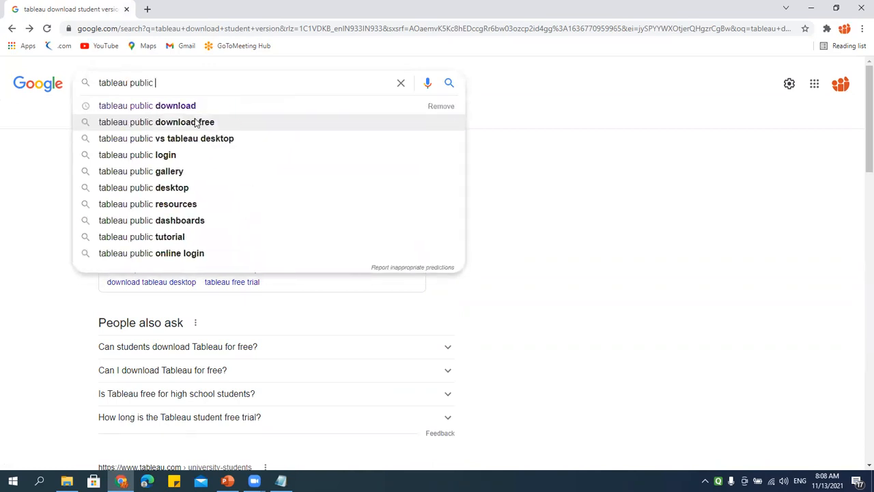
pyautogui.write('download')
pyautogui.press('Return')
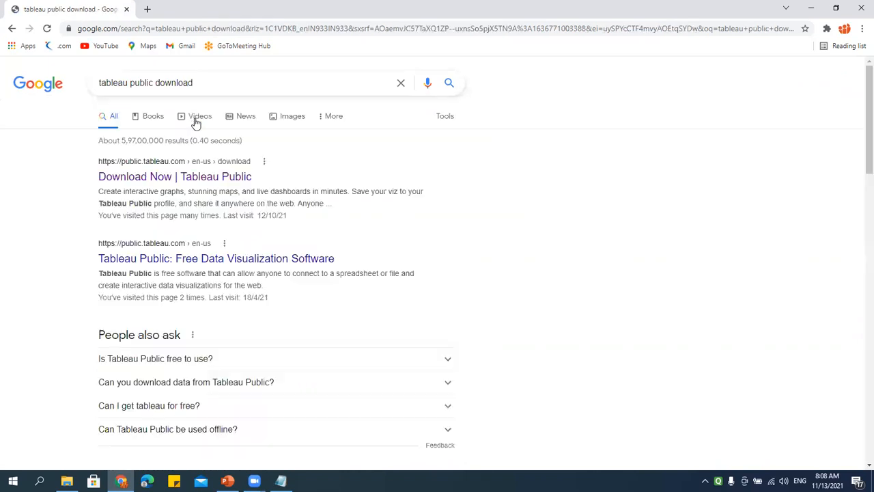
pyautogui.click(185, 179)
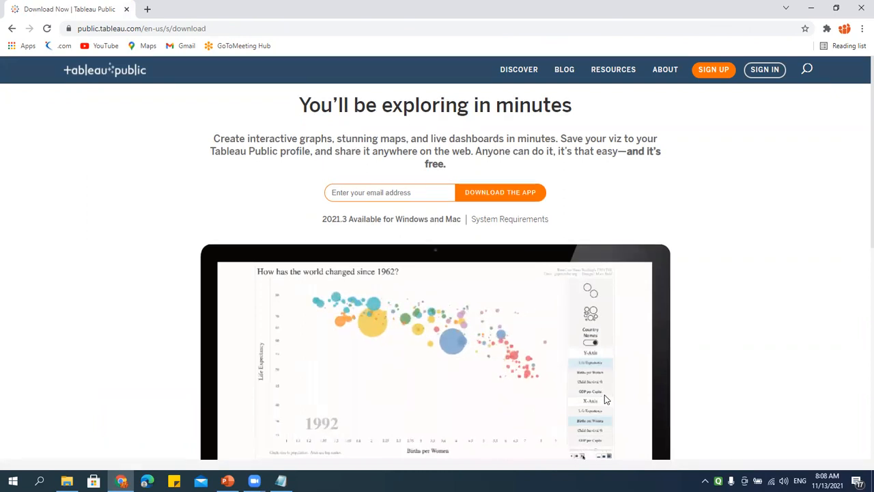
pyautogui.scroll(-5, 605, 394)
pyautogui.scroll(-2, 604, 395)
pyautogui.scroll(7, 604, 394)
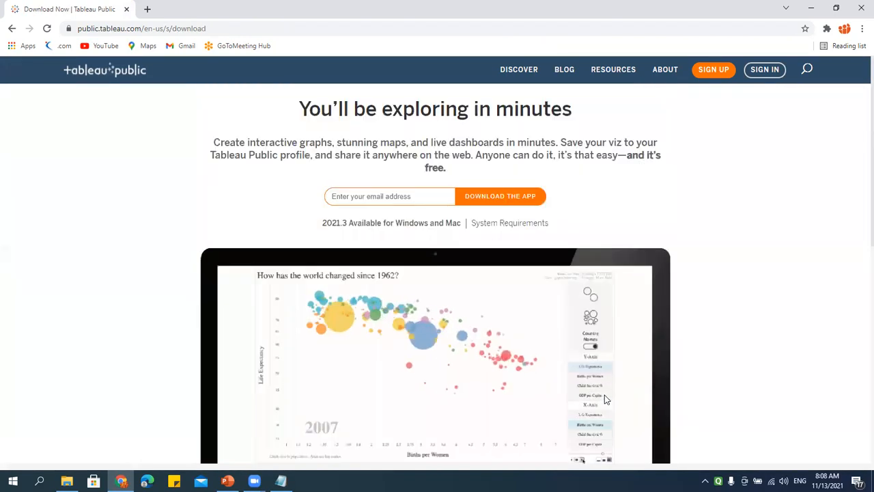
pyautogui.click(281, 481)
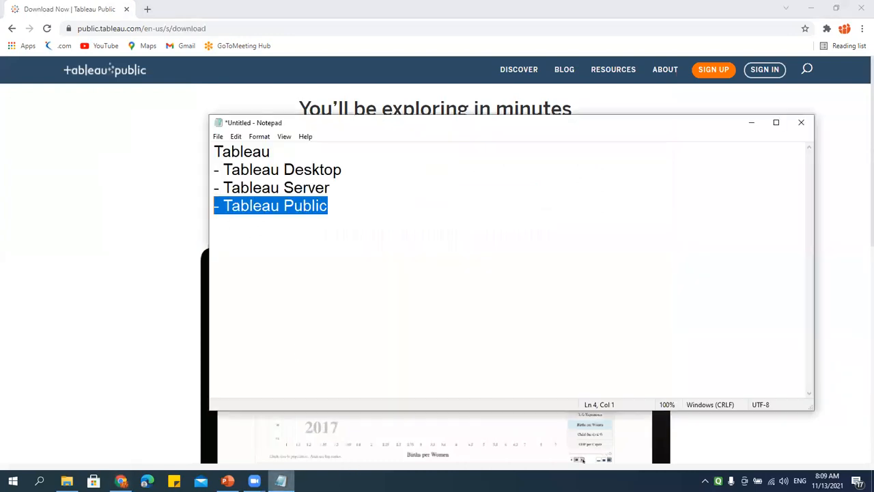
pyautogui.click(352, 170)
pyautogui.moveTo(315, 170); pyautogui.dragTo(166, 175)
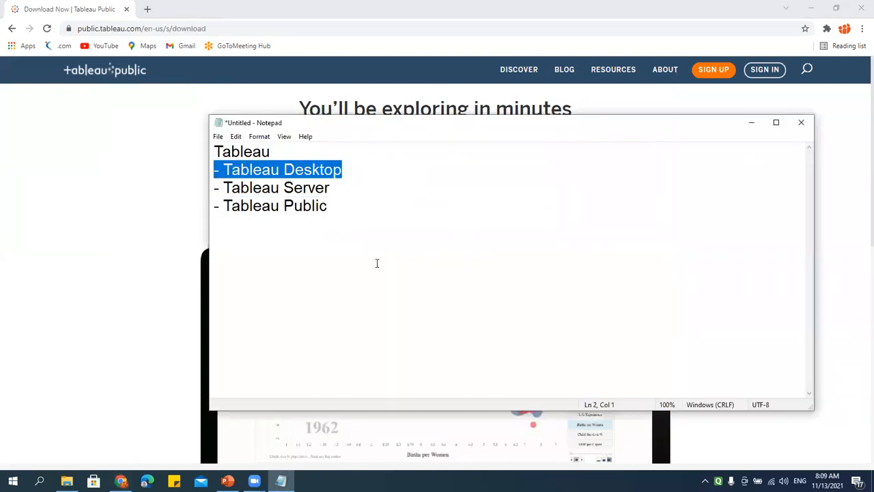
pyautogui.moveTo(339, 207); pyautogui.dragTo(170, 203)
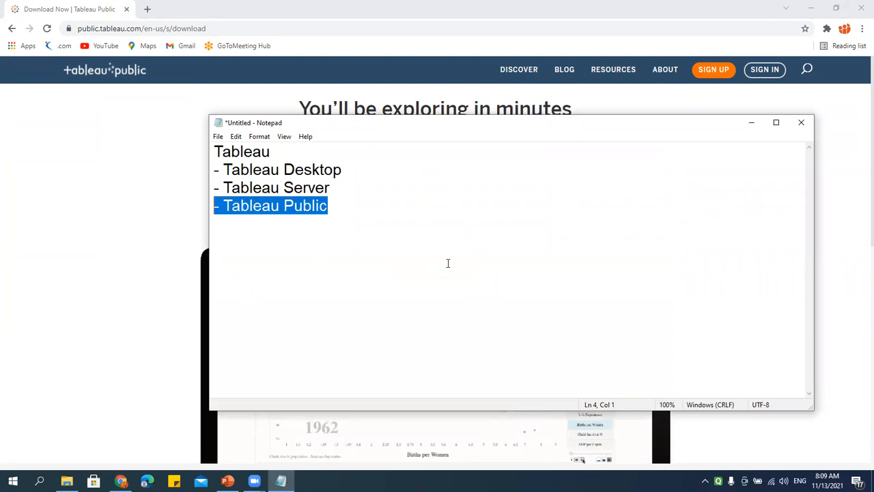
pyautogui.moveTo(347, 187); pyautogui.dragTo(166, 194)
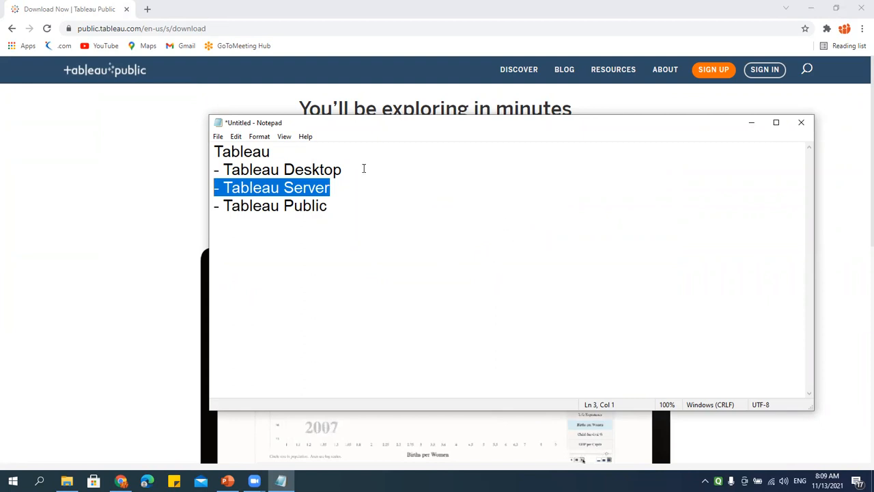
pyautogui.click(214, 187)
pyautogui.moveTo(213, 170); pyautogui.dragTo(474, 168)
pyautogui.click(335, 169)
pyautogui.moveTo(368, 168); pyautogui.dragTo(168, 171)
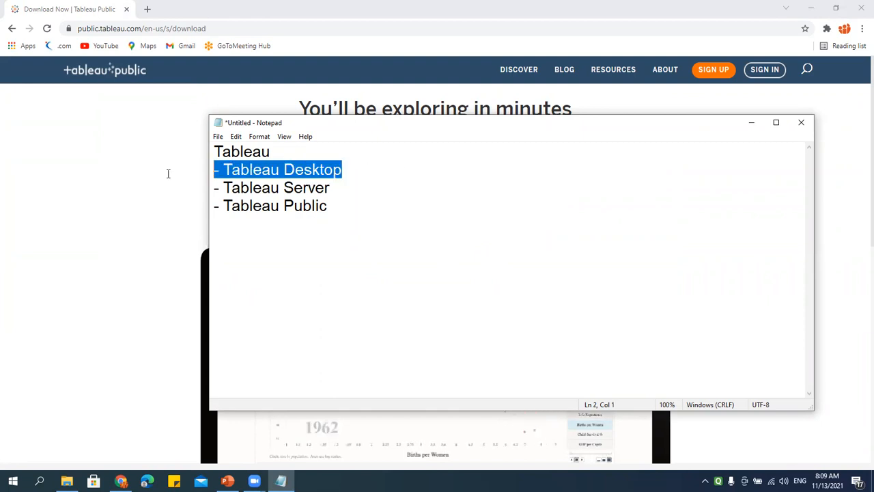
pyautogui.click(321, 172)
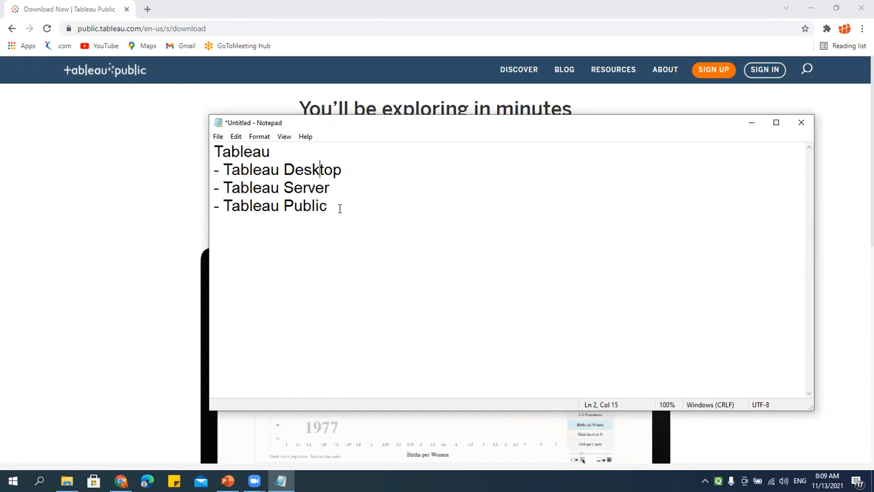
pyautogui.moveTo(351, 207); pyautogui.dragTo(156, 209)
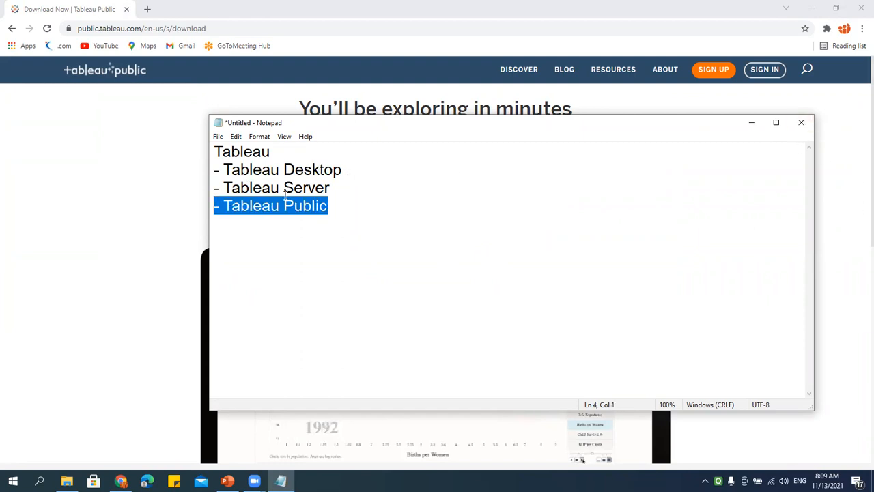
pyautogui.click(272, 172)
pyautogui.click(320, 157)
pyautogui.click(321, 205)
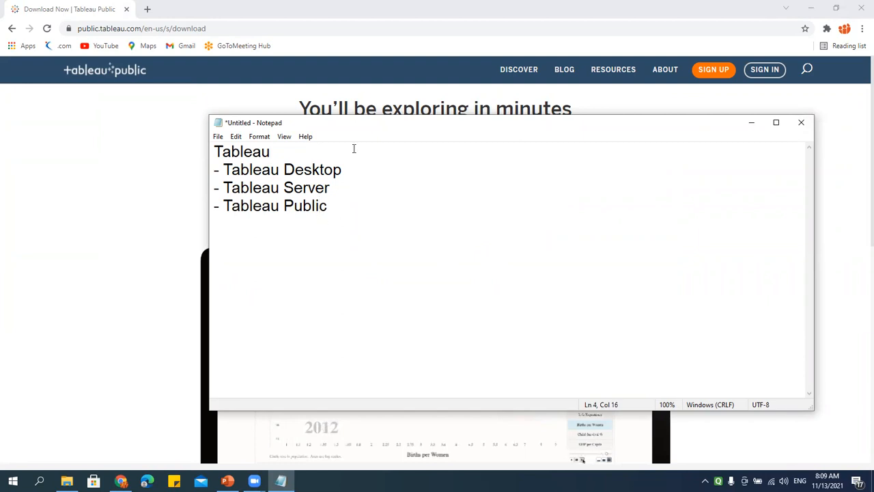
pyautogui.moveTo(353, 168); pyautogui.dragTo(177, 169)
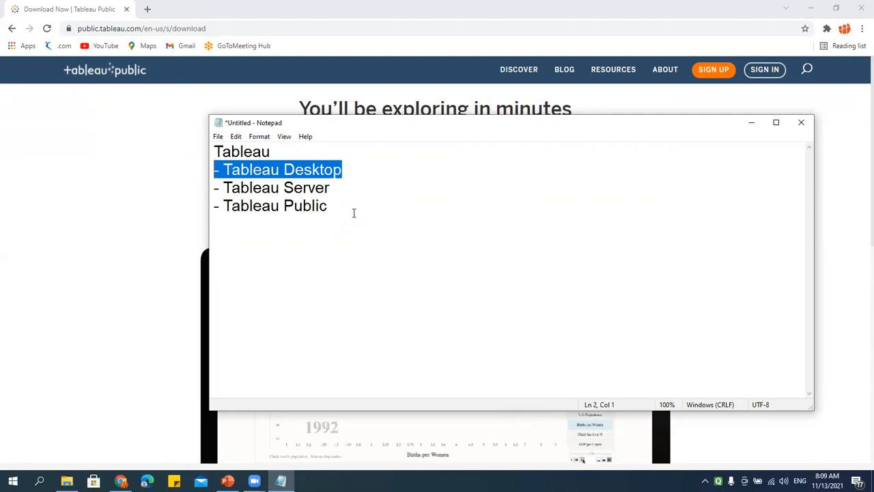
pyautogui.moveTo(338, 207); pyautogui.dragTo(166, 185)
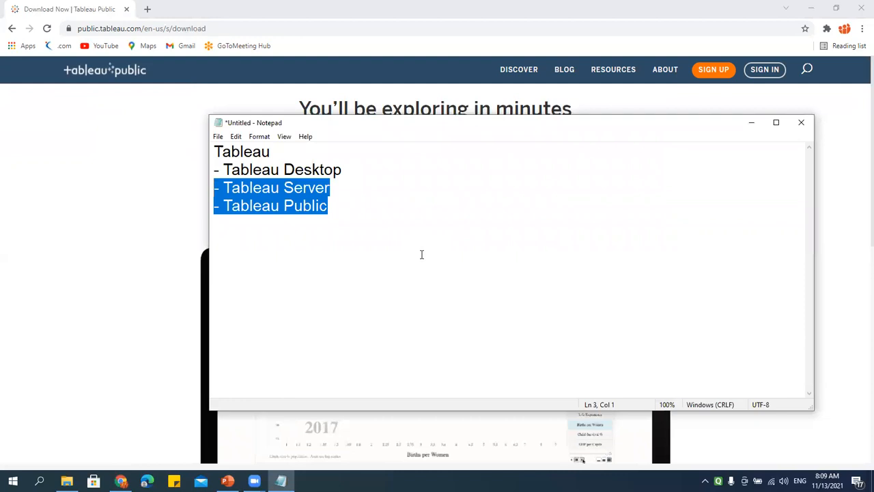
pyautogui.moveTo(355, 208); pyautogui.dragTo(187, 209)
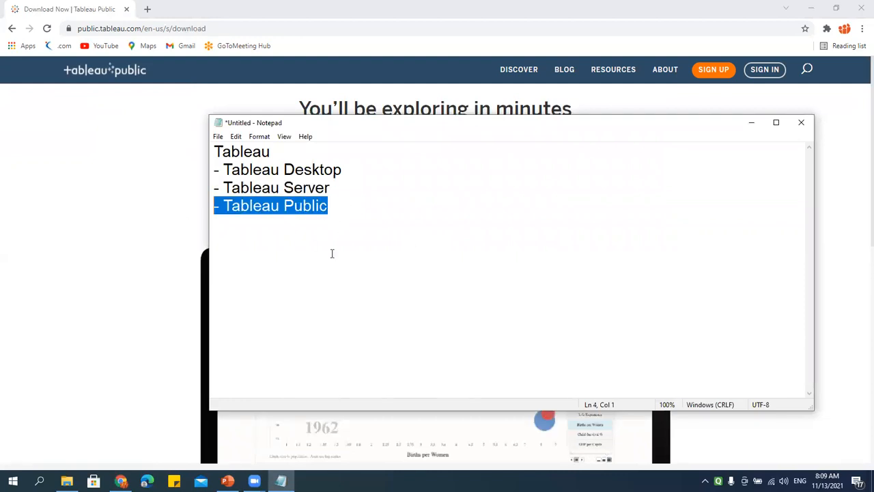
pyautogui.click(353, 208)
pyautogui.moveTo(353, 209); pyautogui.dragTo(189, 209)
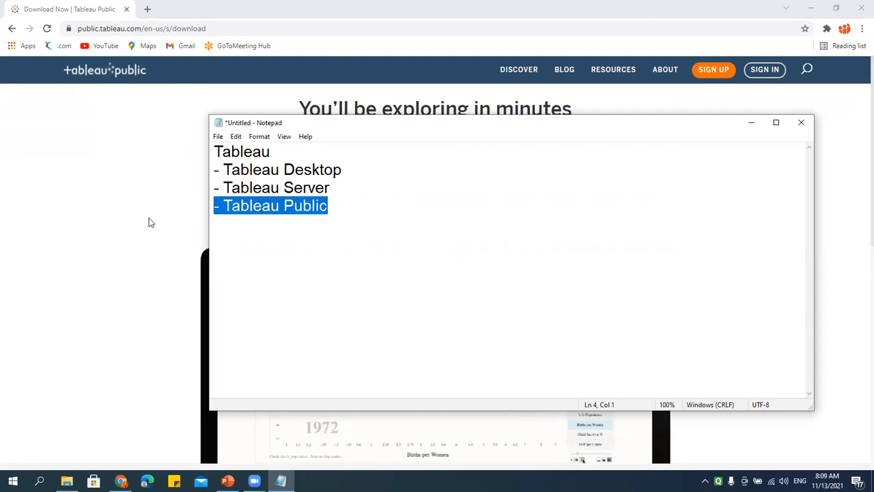
pyautogui.moveTo(346, 184); pyautogui.dragTo(181, 179)
pyautogui.click(346, 184)
pyautogui.moveTo(365, 189); pyautogui.dragTo(197, 168)
pyautogui.click(297, 206)
pyautogui.moveTo(355, 210); pyautogui.dragTo(228, 232)
pyautogui.click(335, 205)
pyautogui.moveTo(332, 205); pyautogui.dragTo(237, 224)
pyautogui.click(351, 205)
pyautogui.moveTo(351, 206); pyautogui.dragTo(164, 210)
pyautogui.click(350, 205)
pyautogui.moveTo(348, 203); pyautogui.dragTo(192, 202)
pyautogui.click(303, 200)
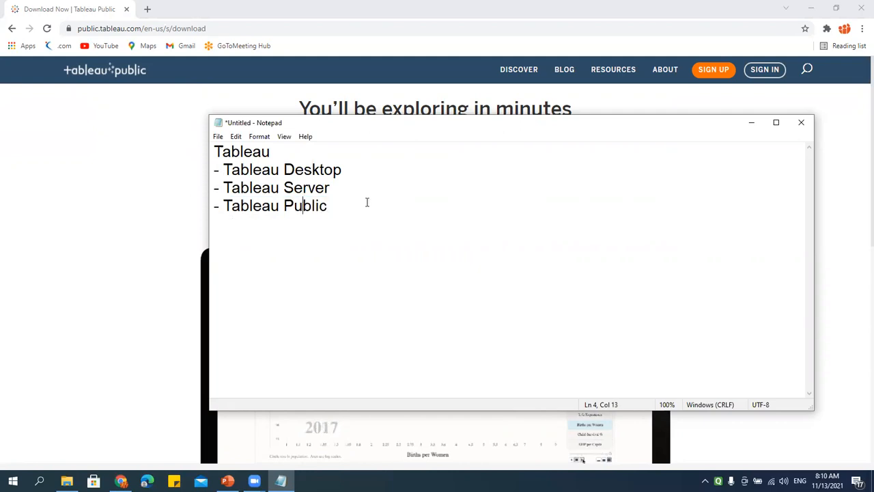
pyautogui.moveTo(358, 208); pyautogui.dragTo(175, 205)
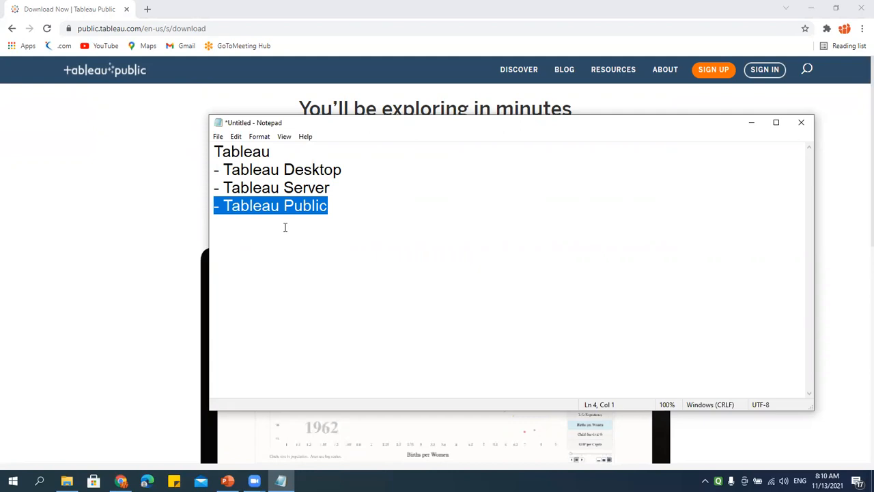
pyautogui.click(341, 206)
pyautogui.hotkey('shift', 'Home')
pyautogui.moveTo(361, 203); pyautogui.dragTo(211, 203)
pyautogui.click(340, 210)
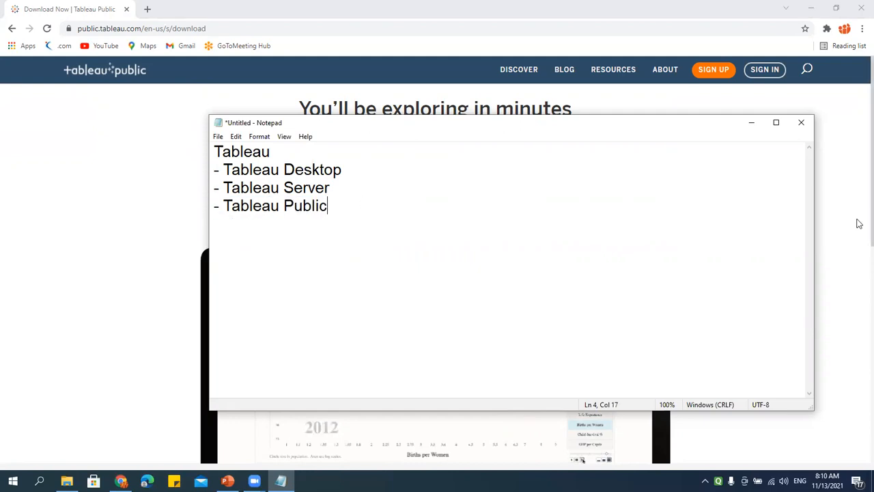
pyautogui.press('Left')
pyautogui.press('Left')
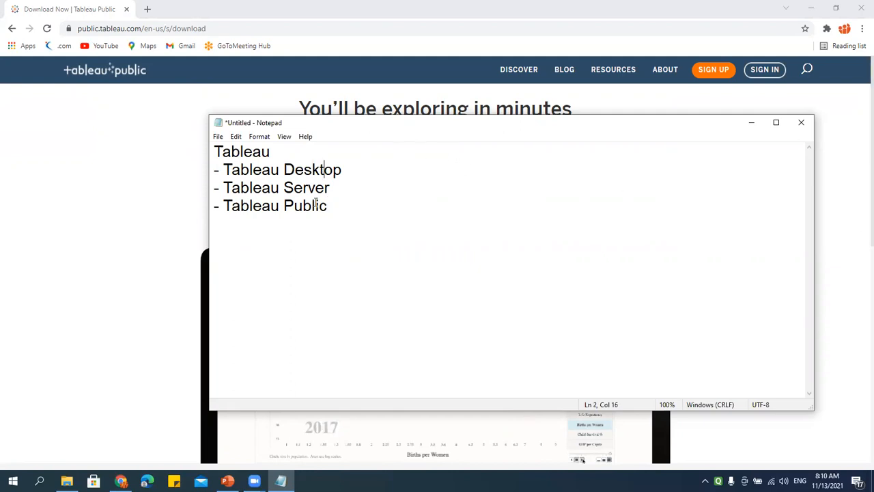
pyautogui.moveTo(367, 175); pyautogui.dragTo(174, 177)
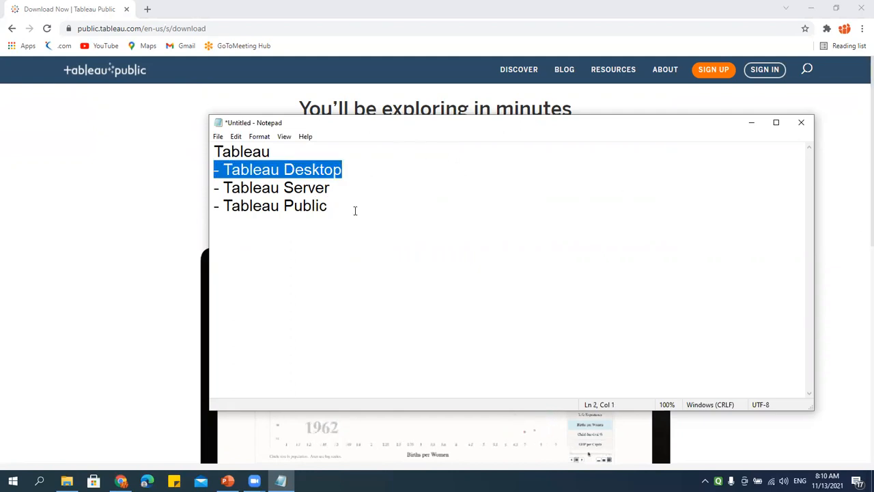
pyautogui.moveTo(354, 210); pyautogui.dragTo(172, 210)
pyautogui.moveTo(361, 208); pyautogui.dragTo(186, 209)
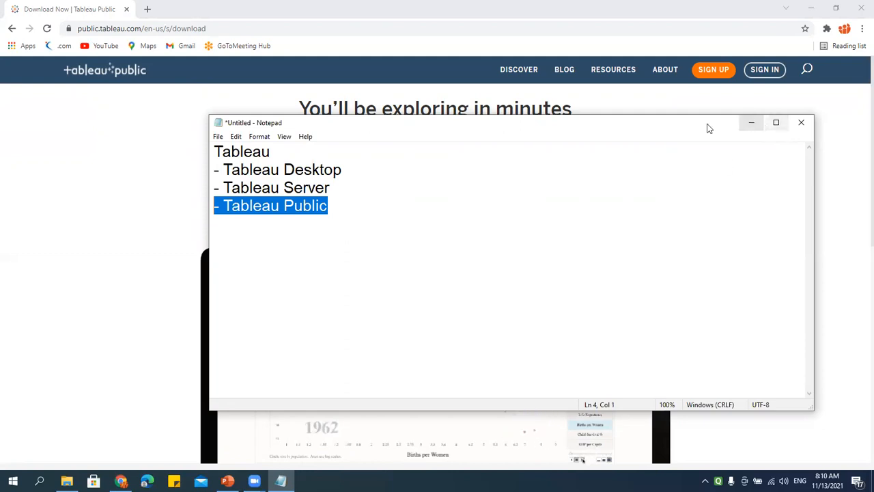
pyautogui.click(282, 152)
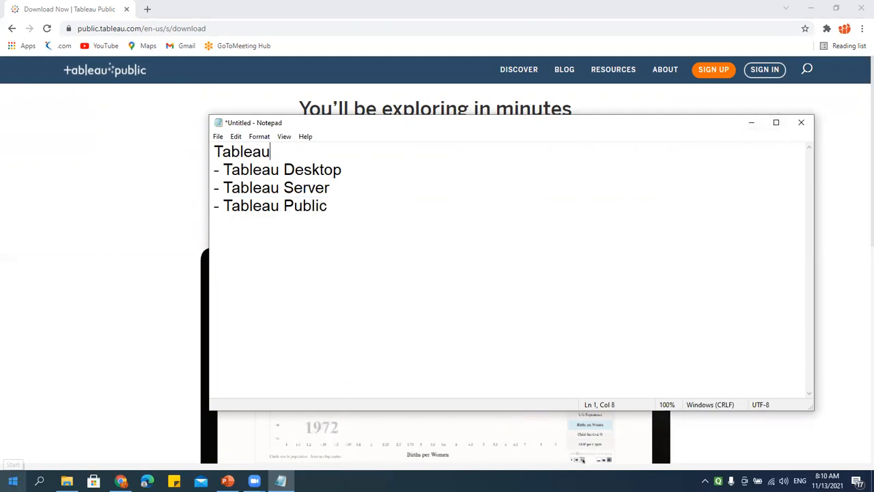
# Step: Start Tableau 2020.4 from the Start menu and close the Update Tableau prompt
pyautogui.click(12, 481)
pyautogui.scroll(-20, 107, 313)
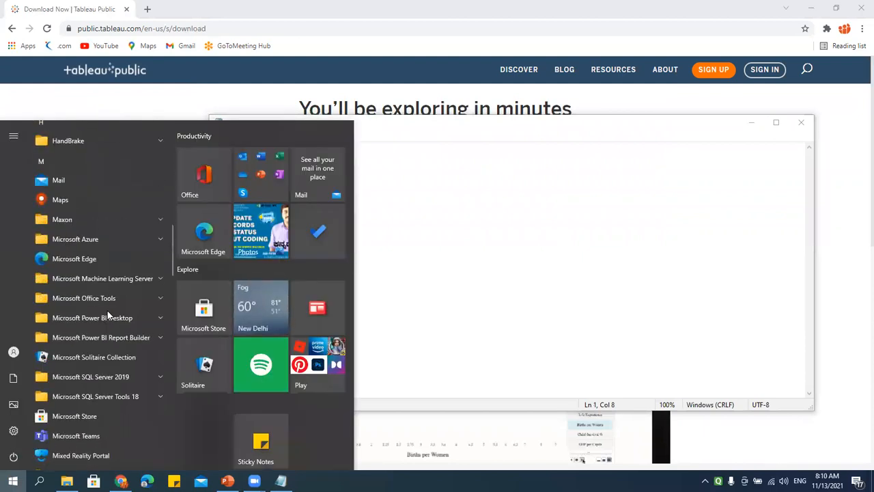
pyautogui.scroll(-15, 107, 309)
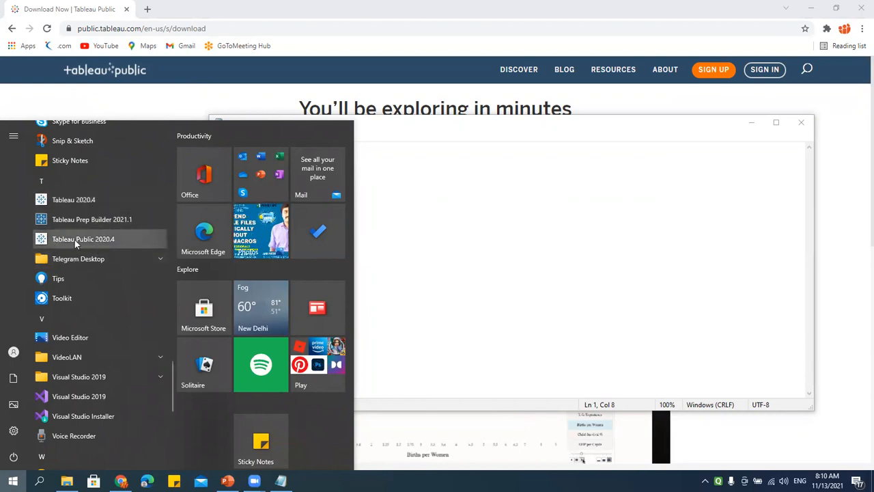
pyautogui.click(73, 201)
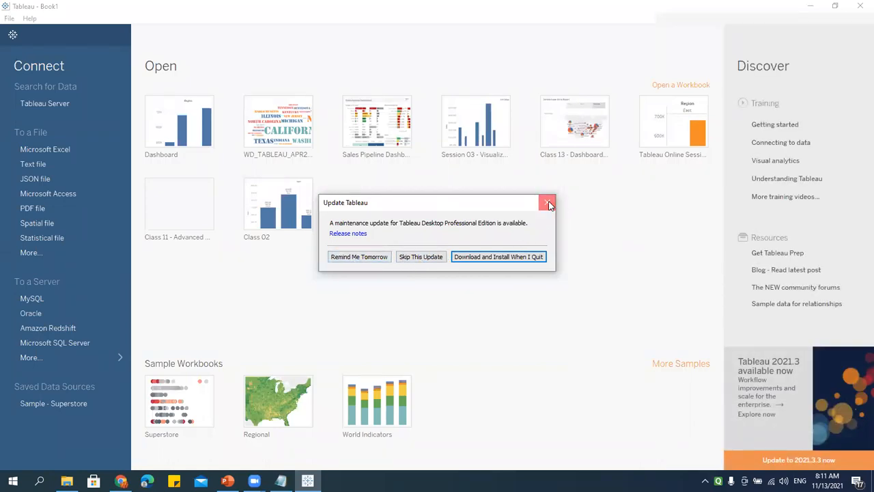
pyautogui.click(548, 203)
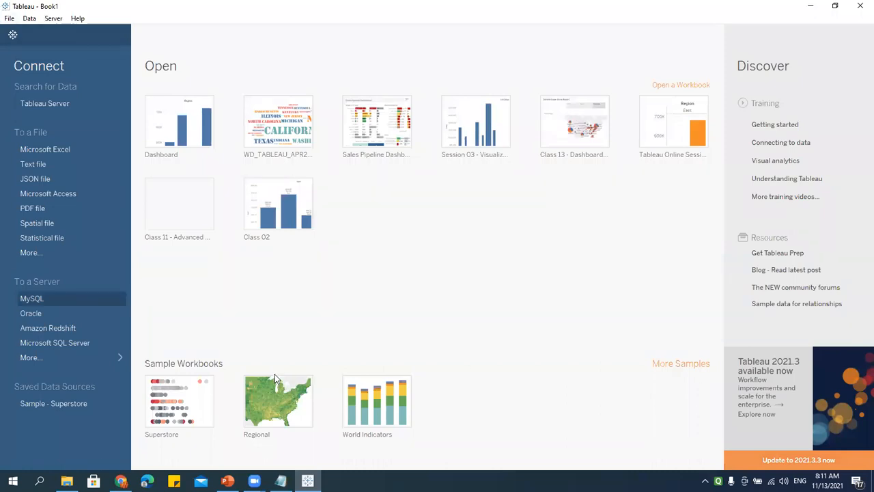
# Step: Start Tableau Public 2020.4 from the Start menu and close its Update Tableau prompt
pyautogui.click(13, 481)
pyautogui.scroll(-3, 141, 308)
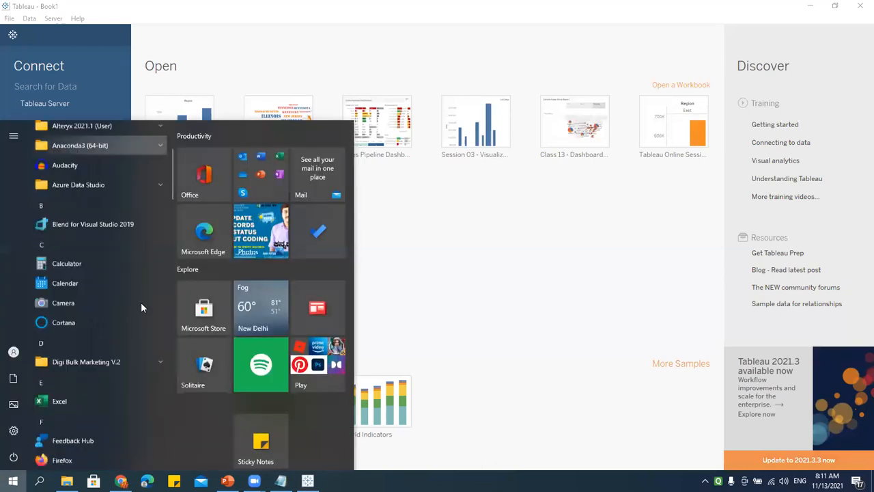
pyautogui.scroll(-5, 141, 308)
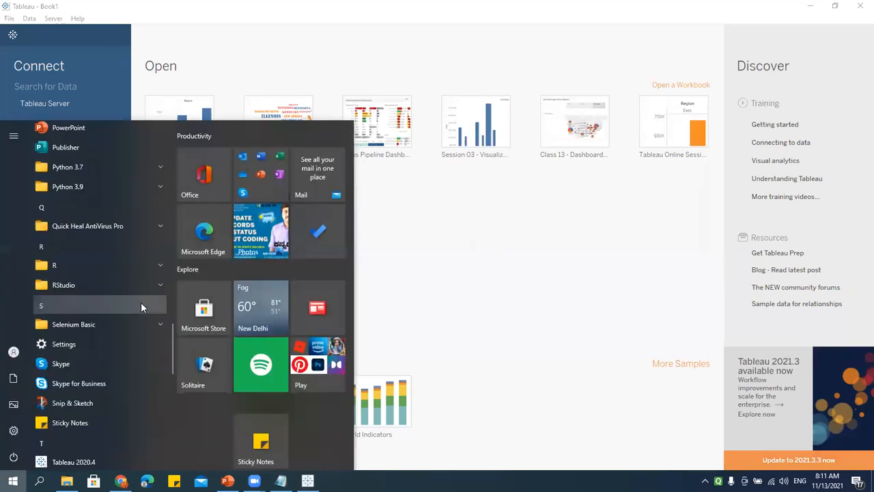
pyautogui.scroll(-3, 140, 302)
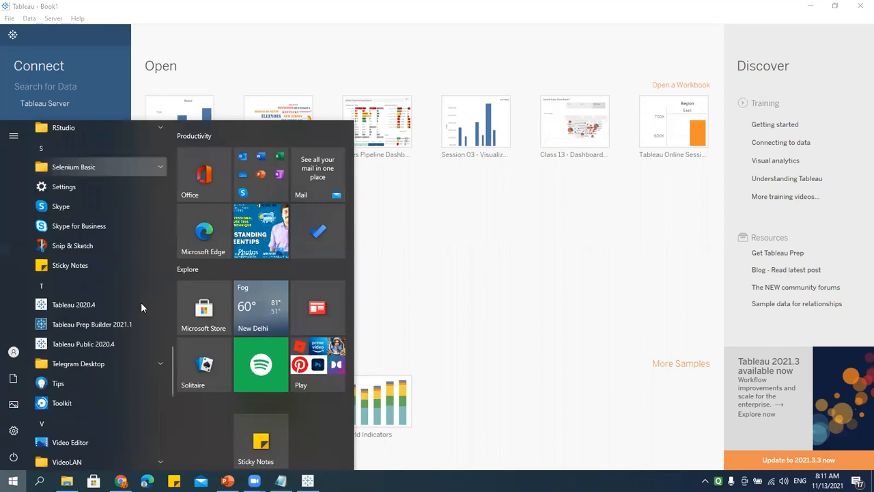
pyautogui.click(97, 291)
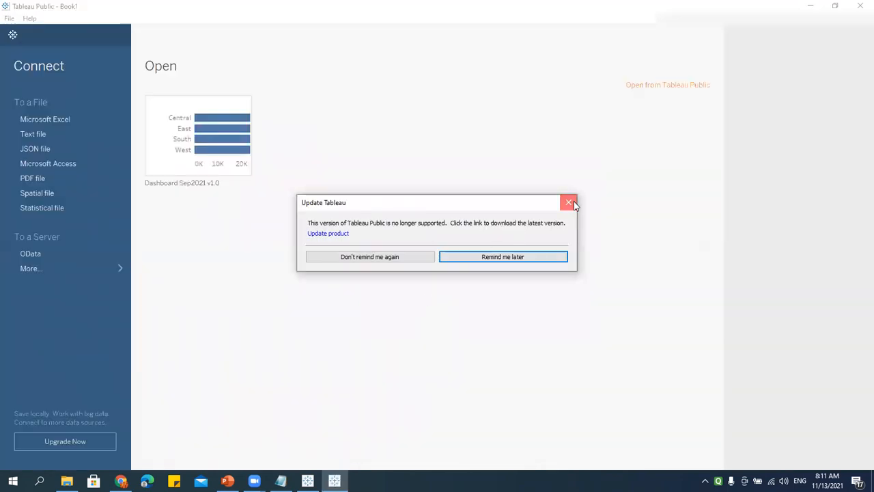
pyautogui.click(571, 201)
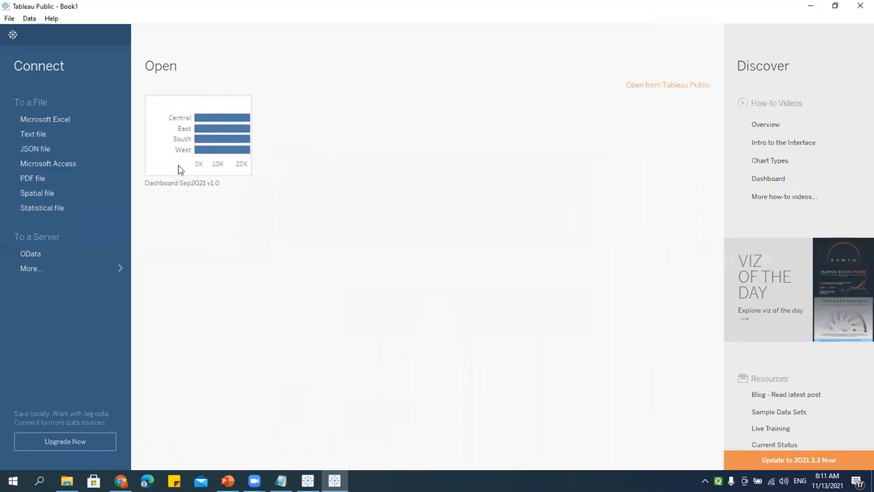
pyautogui.moveTo(187, 146)
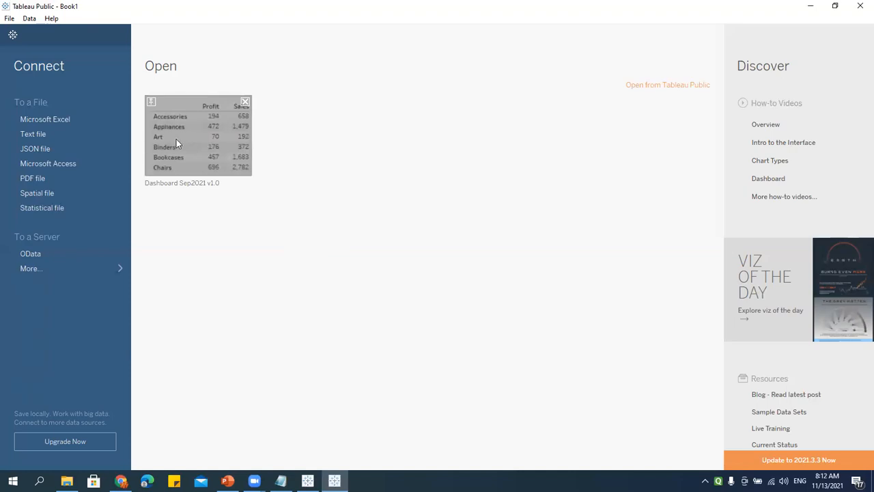
# Step: Open the Dashboard Sep2021 v1.0 workbook from the start page, briefly checking the File menu
pyautogui.click(182, 181)
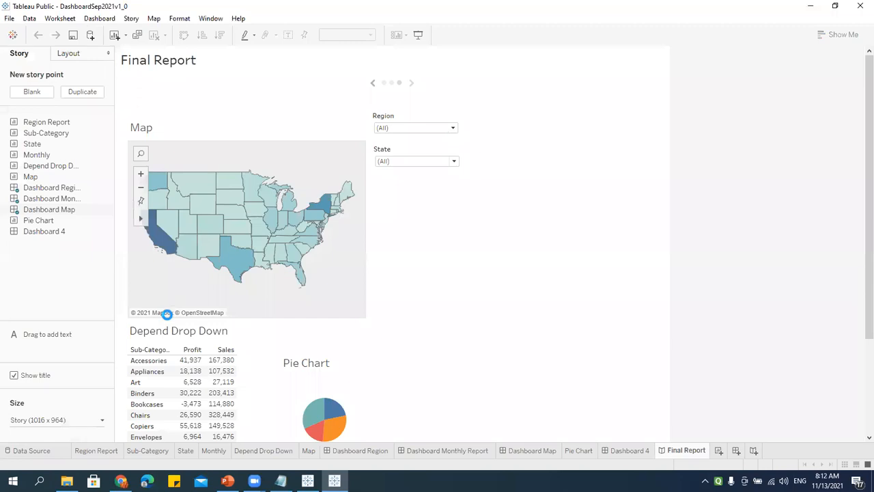
pyautogui.click(9, 18)
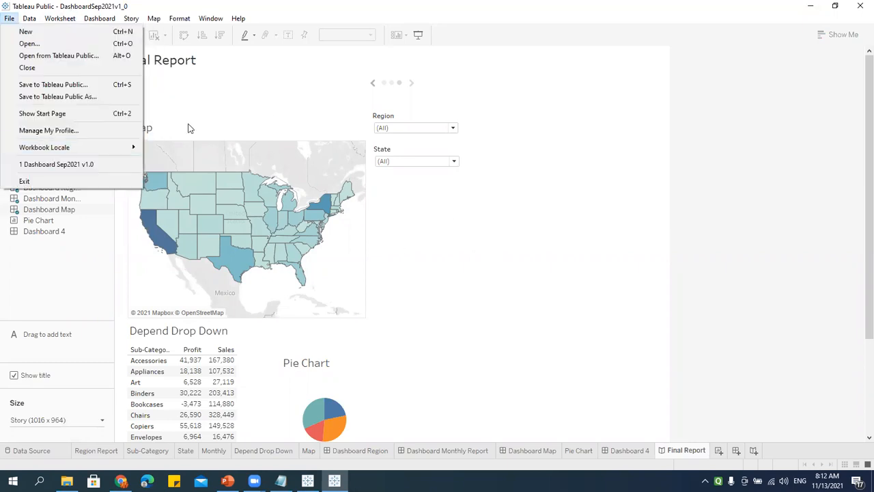
pyautogui.click(451, 275)
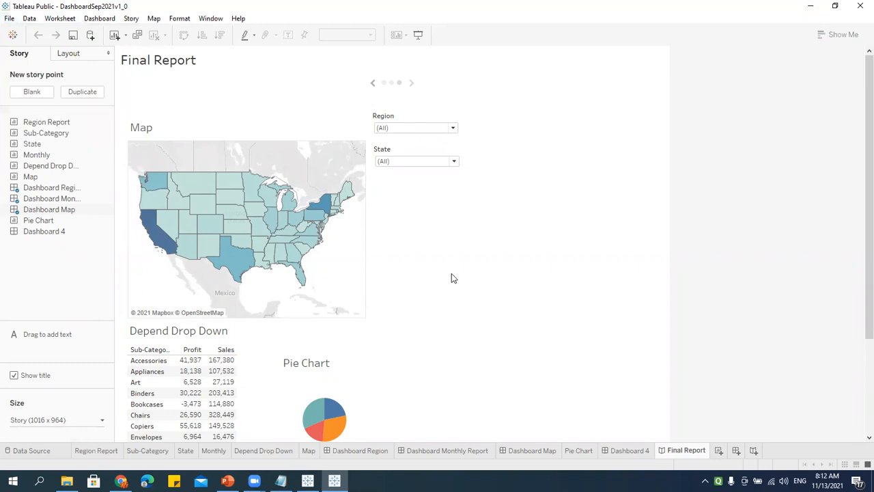
# Step: Go to the Data Source tab and cancel the 'Where is the data file?' prompt
pyautogui.click(43, 453)
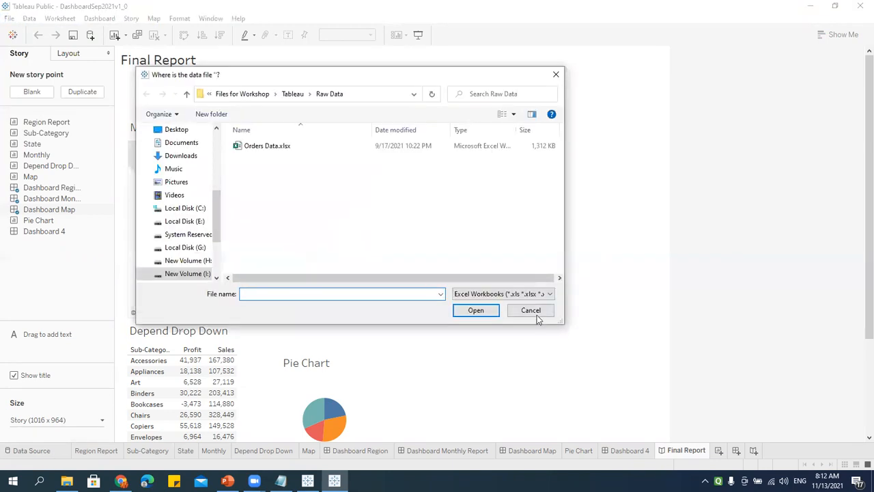
pyautogui.click(530, 311)
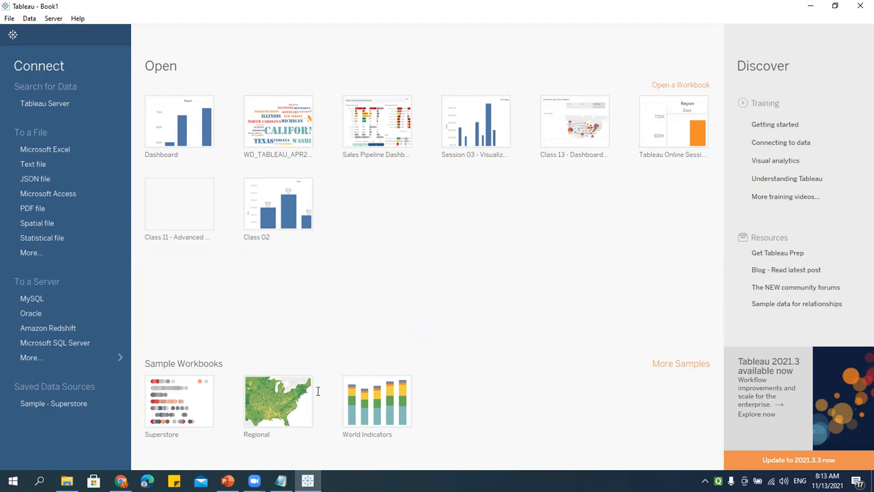
# Step: Type a 'Tableau Desktop' heading below the product list in Notepad, then return to Tableau
pyautogui.hotkey('alt', 'Tab')
pyautogui.press('Return')
pyautogui.press('Return')
pyautogui.press('Return')
pyautogui.write('Tableau De')
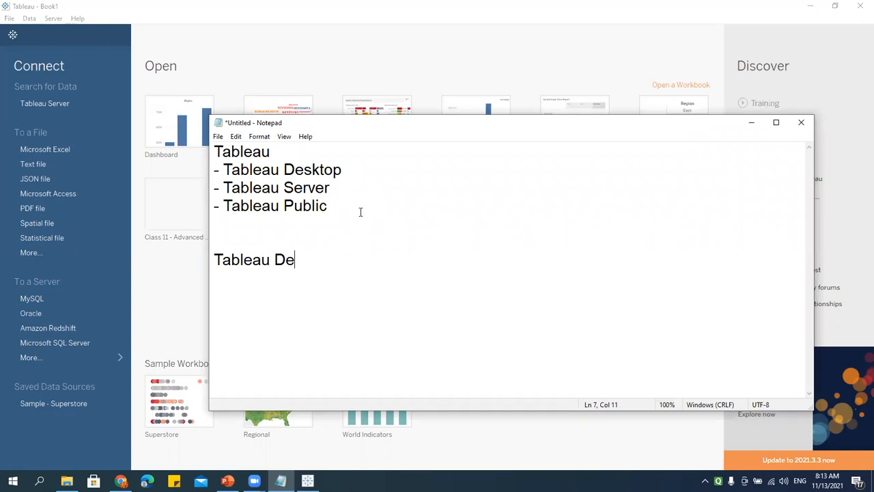
pyautogui.write('sktop')
pyautogui.press('Return')
pyautogui.click(292, 54)
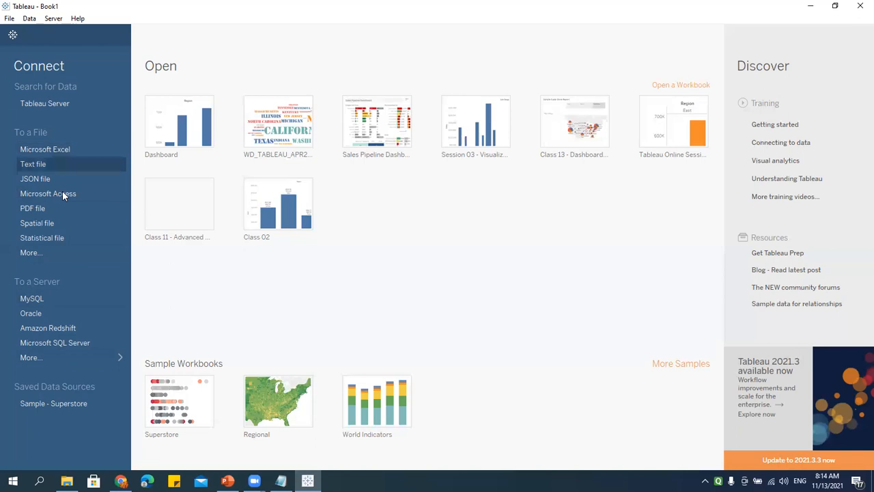
# Step: Choose More... under To a File to browse the WD_TABLEAU_JUNE2021_1130AM folder
pyautogui.click(35, 252)
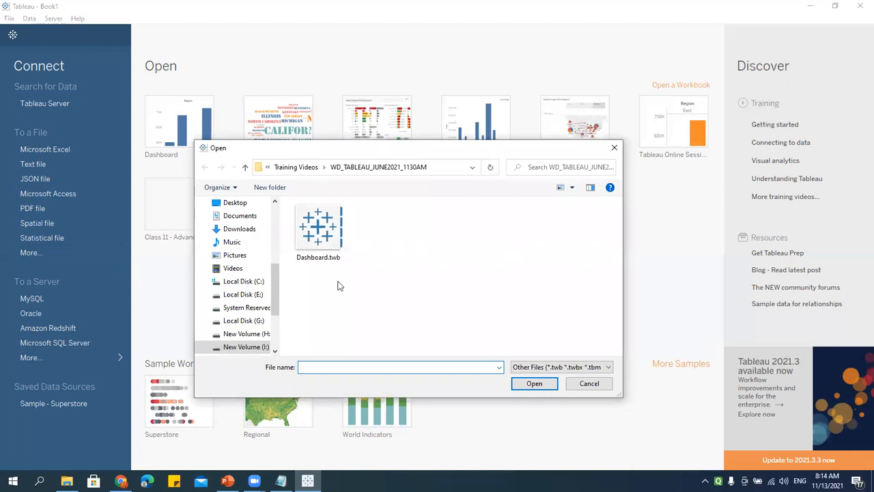
# Step: Cancel the file browser, view the full To a Server connector list, then dismiss it
pyautogui.click(598, 386)
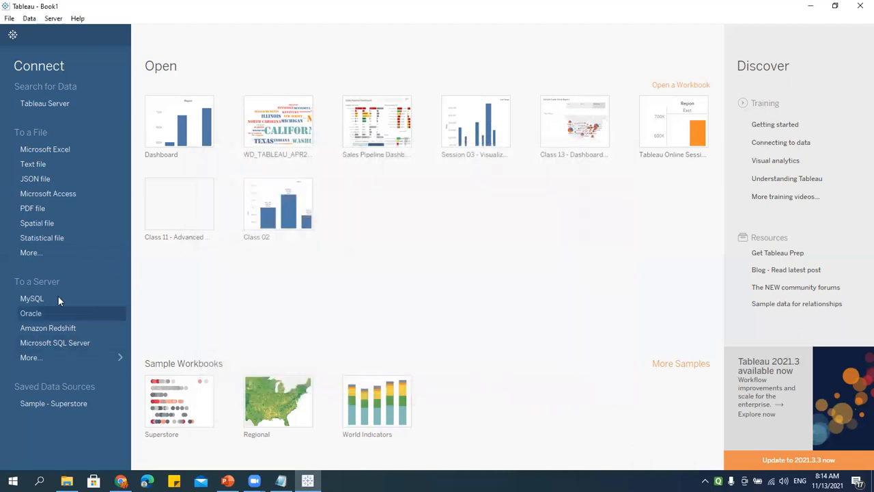
pyautogui.click(31, 357)
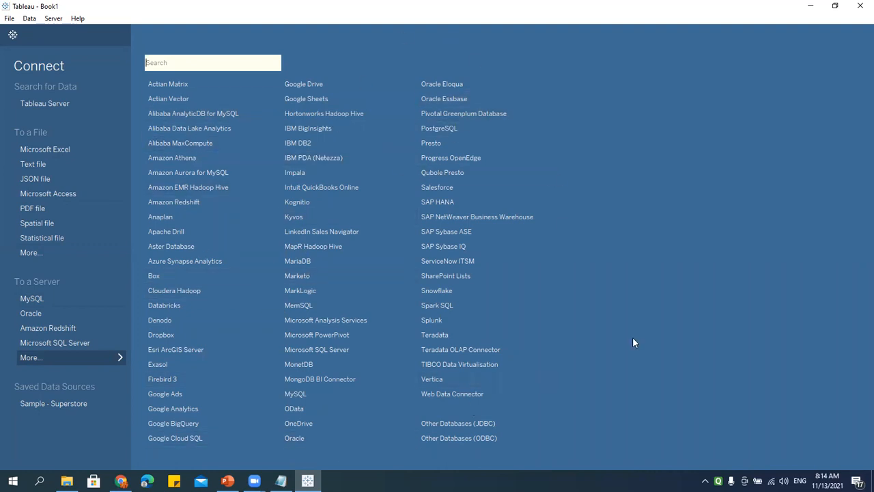
pyautogui.click(612, 332)
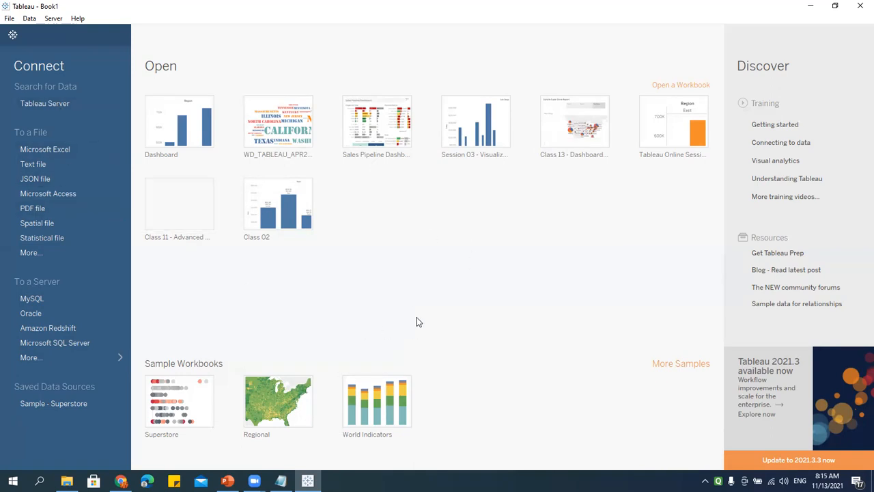
# Step: Note '- Connect Data' under Tableau Desktop, then pick Microsoft Excel under To a File in Tableau
pyautogui.click(279, 458)
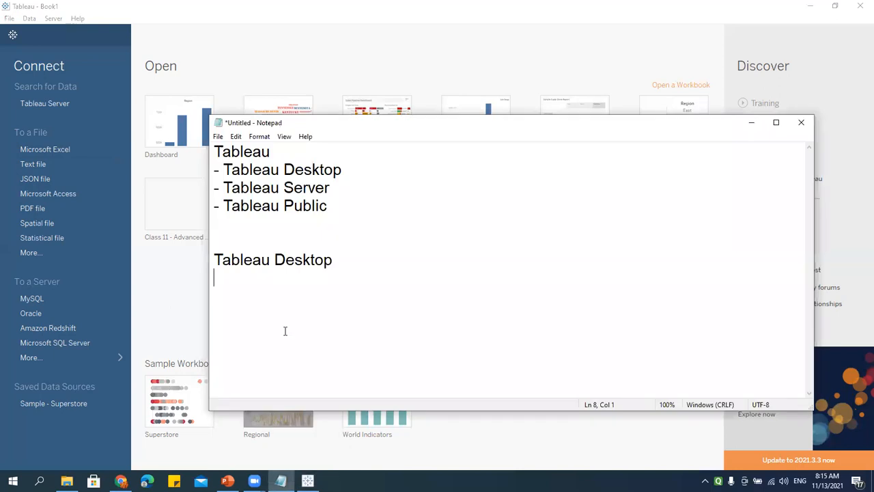
pyautogui.write('- Connect Data')
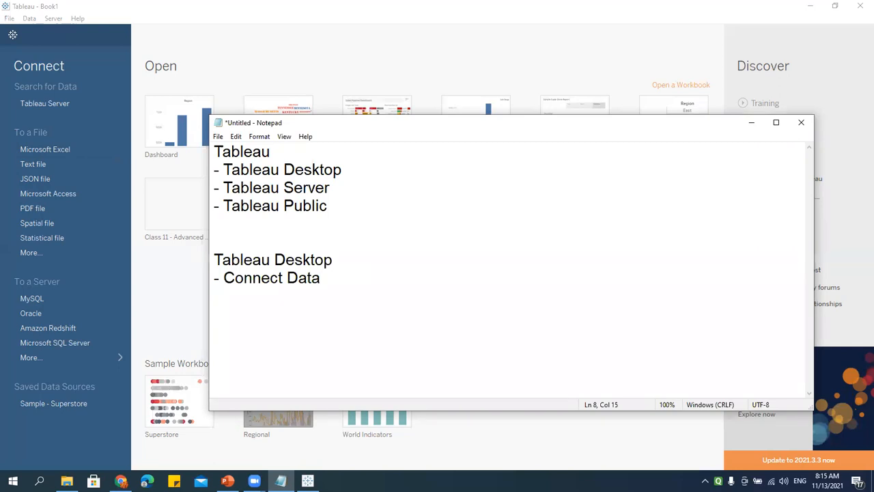
pyautogui.click(267, 50)
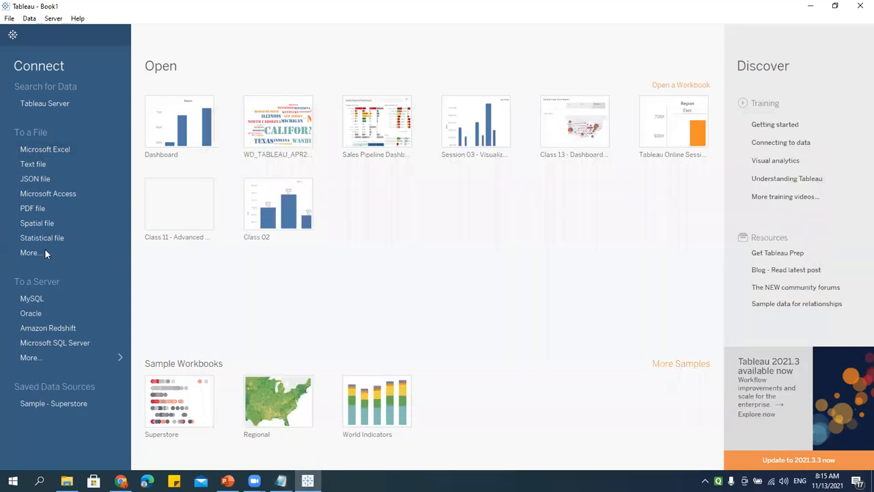
pyautogui.click(44, 148)
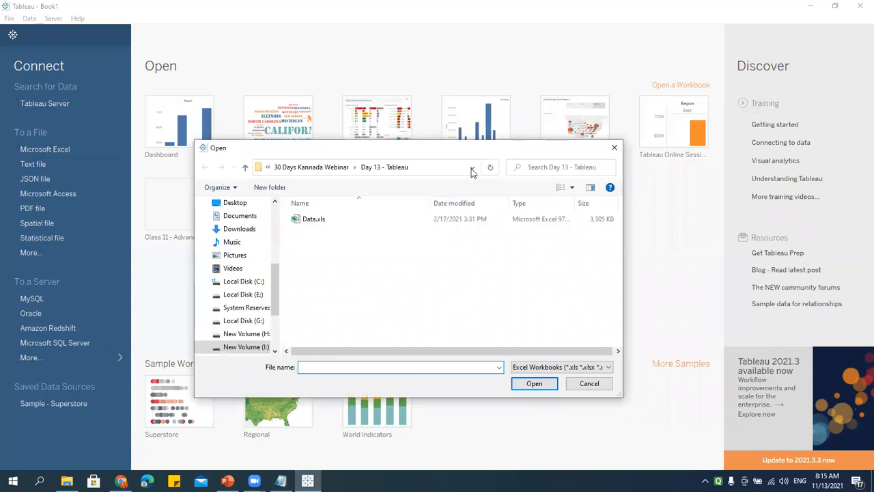
# Step: Select Data.xls in the Open dialog and open it as the data source
pyautogui.moveTo(454, 154); pyautogui.dragTo(386, 144)
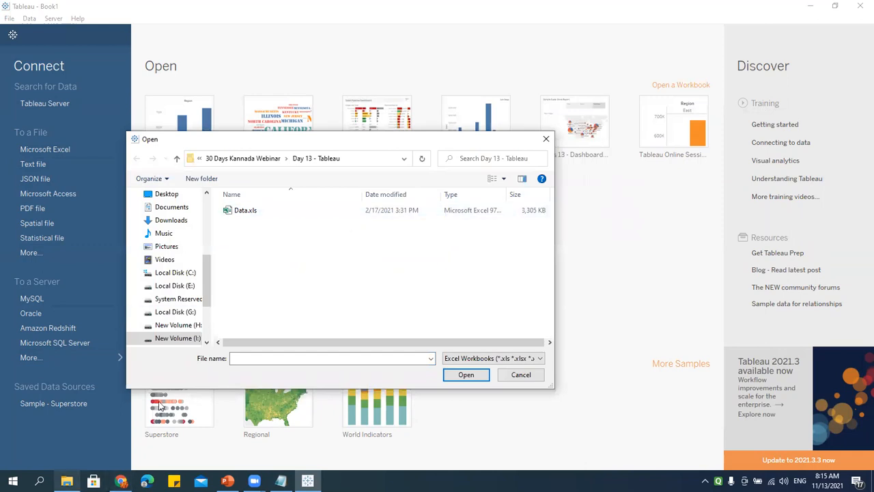
pyautogui.click(244, 213)
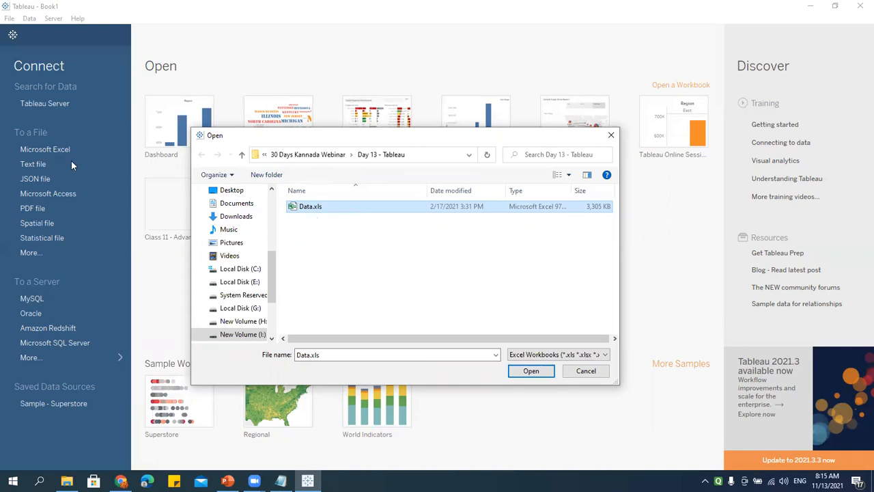
pyautogui.click(524, 373)
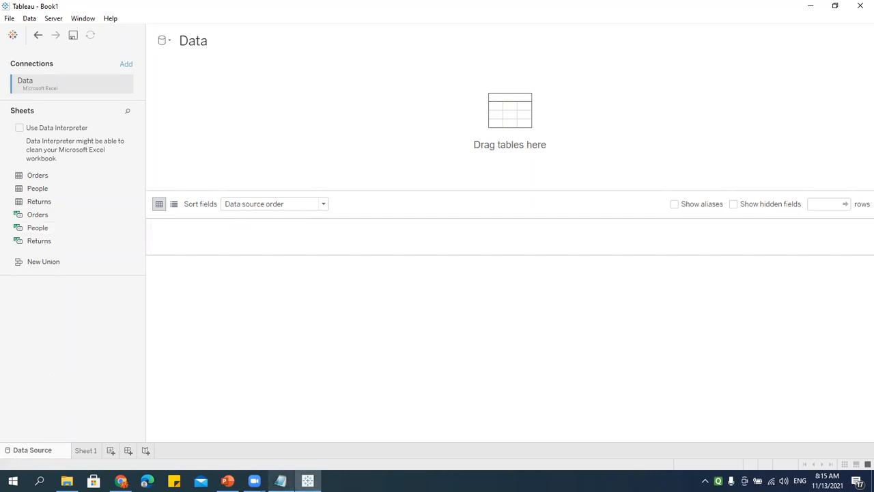
# Step: Add a '- Data Source' line under Connect Data in Notepad and return to Tableau
pyautogui.click(280, 481)
pyautogui.press('Return')
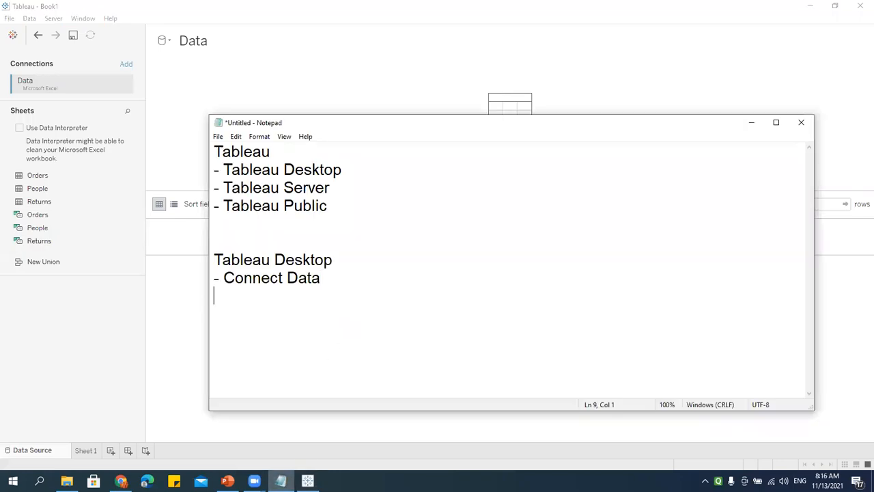
pyautogui.write('- Data Source')
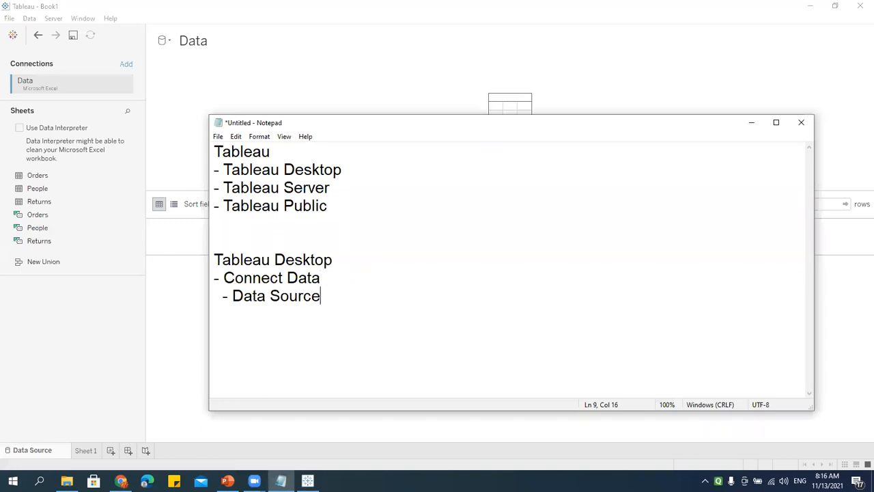
pyautogui.click(140, 352)
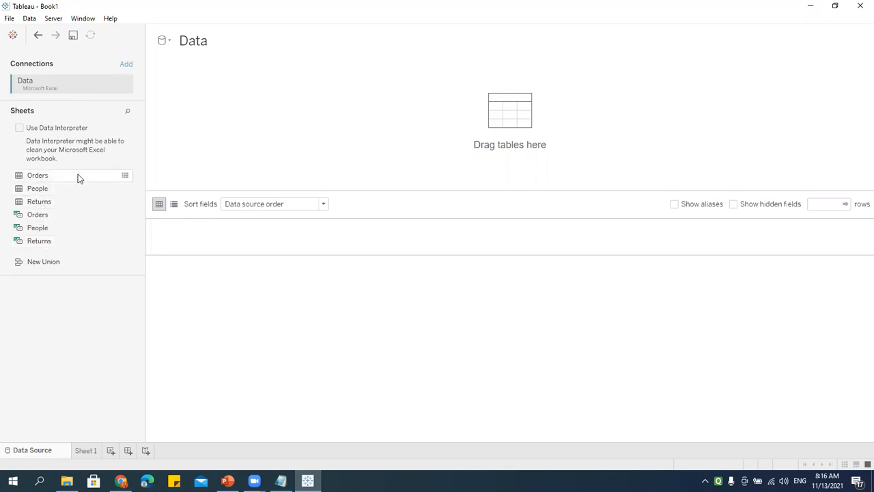
# Step: Drag the Orders sheet onto the 'Drag tables here' canvas, creating Orders (Data)
pyautogui.moveTo(20, 175); pyautogui.dragTo(503, 129)
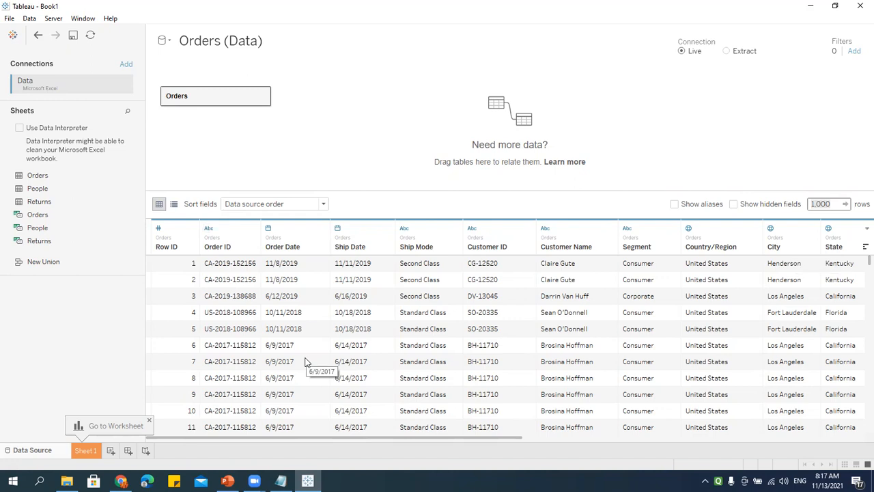
# Step: In the Manage metadata view, rename the Order ID field to O_ID
pyautogui.click(174, 205)
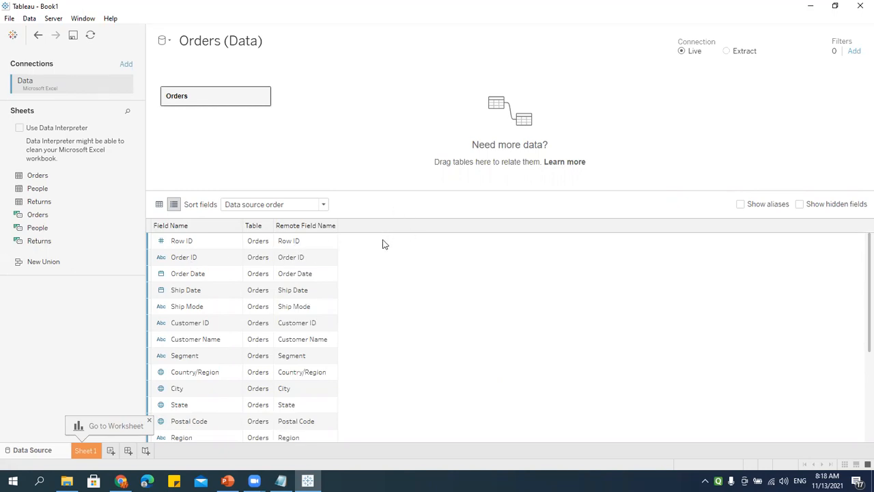
pyautogui.click(292, 240)
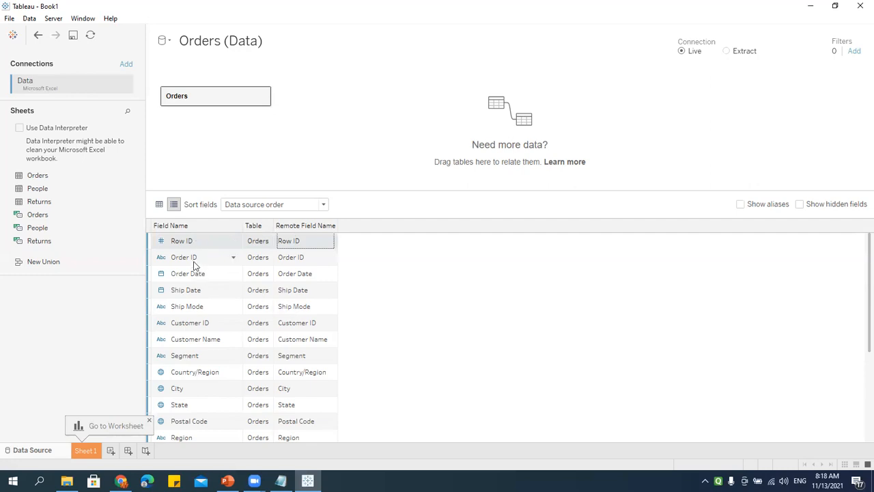
pyautogui.click(185, 262)
pyautogui.click(192, 258)
pyautogui.click(203, 257)
pyautogui.write('O_ID')
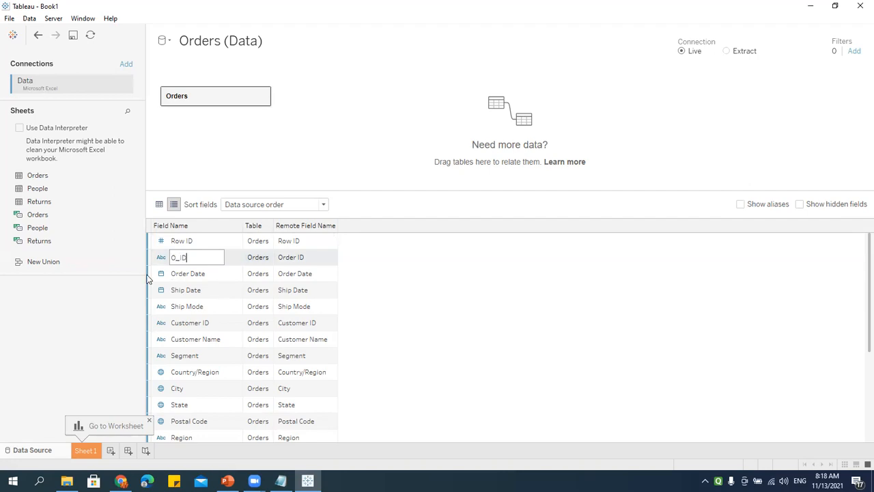
pyautogui.press('Return')
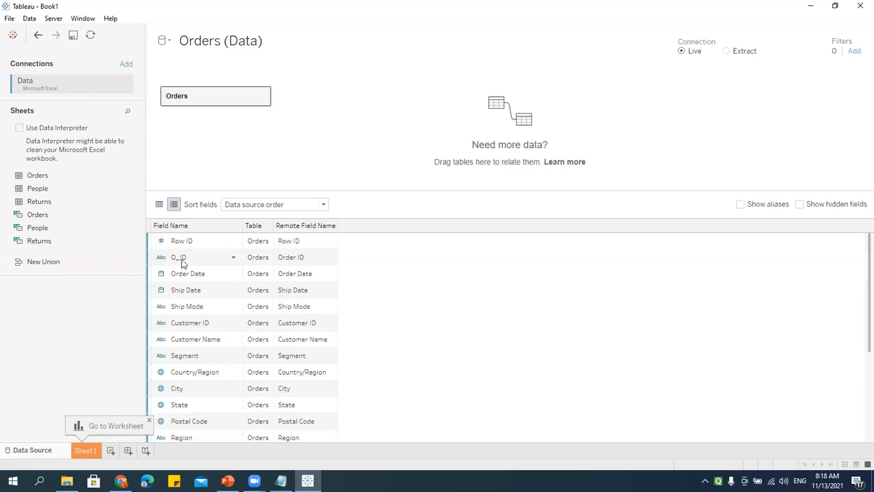
# Step: Compare the renamed O_ID field with its original remote name Order ID
pyautogui.click(182, 260)
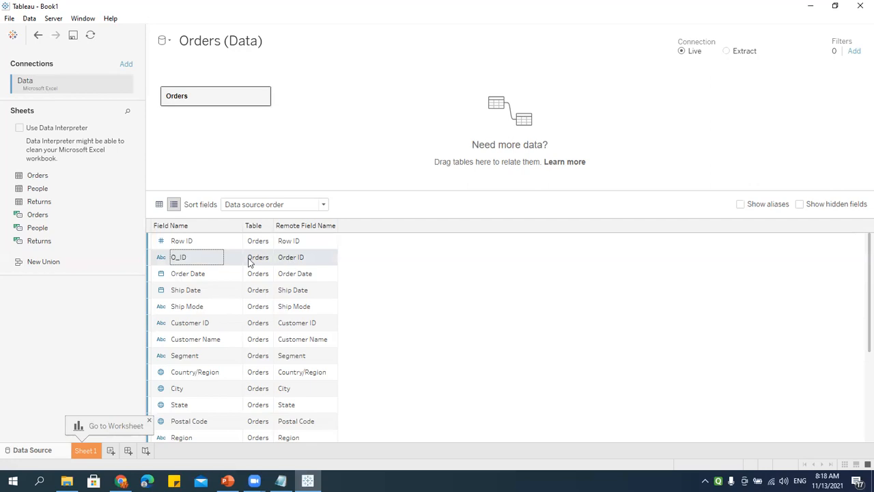
pyautogui.click(292, 258)
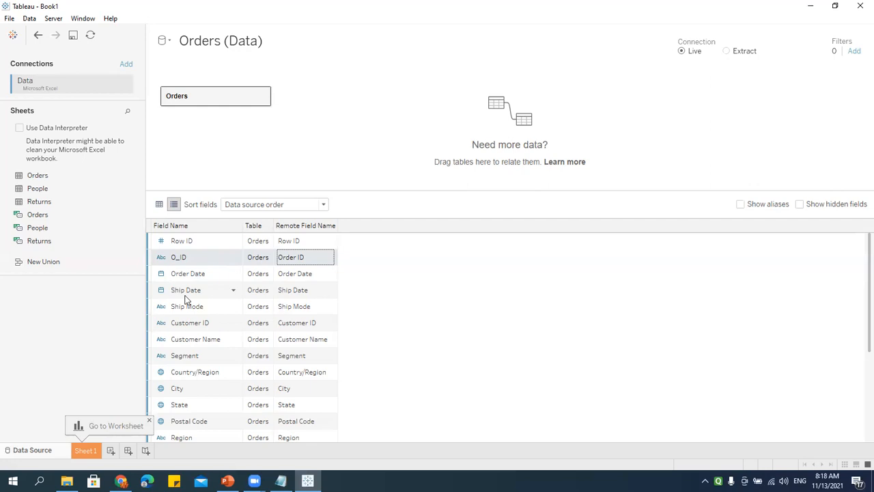
pyautogui.scroll(-4, 203, 358)
pyautogui.scroll(4, 205, 361)
# Step: Back in the data preview, use Reset Name to change the O_ID column back to Order ID
pyautogui.click(159, 204)
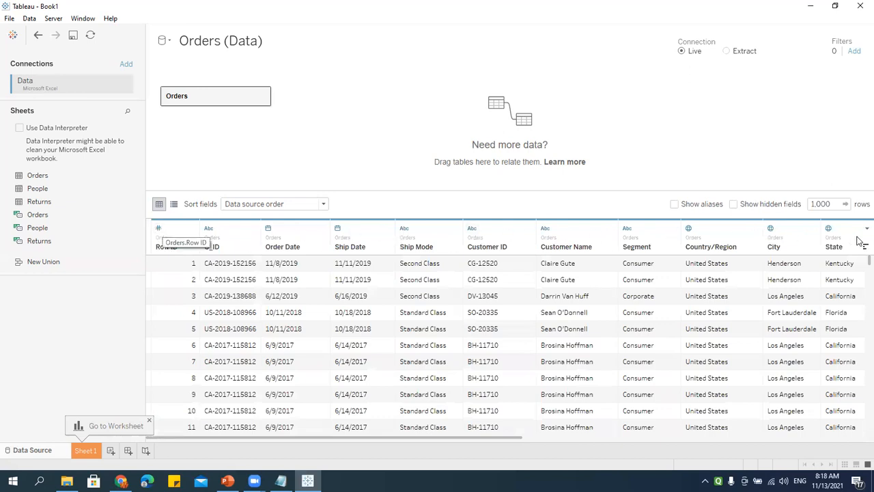
pyautogui.click(213, 252)
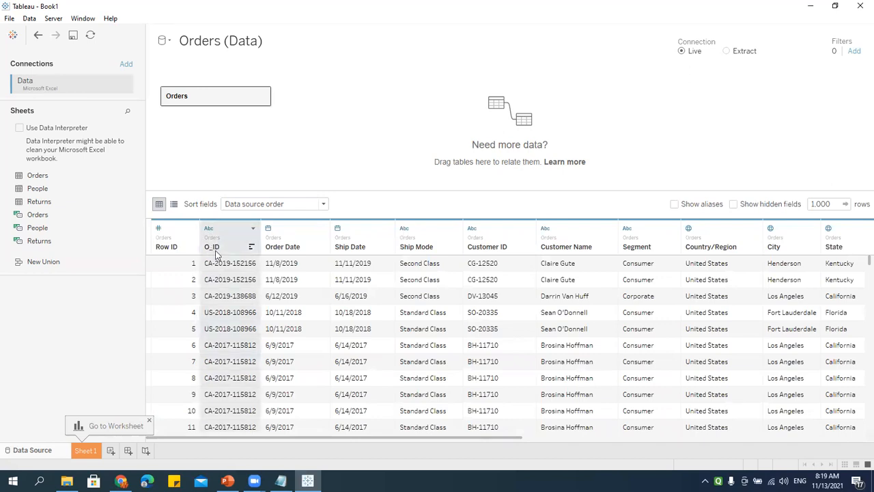
pyautogui.click(254, 230)
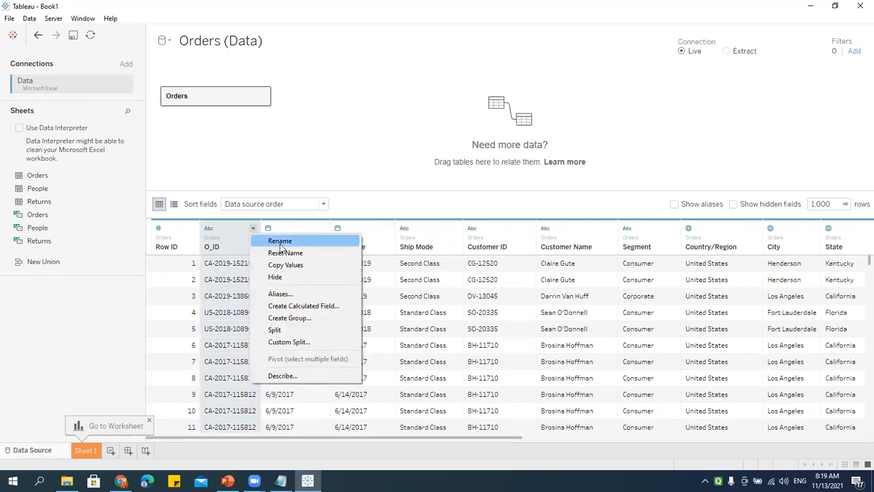
pyautogui.click(523, 305)
pyautogui.click(322, 230)
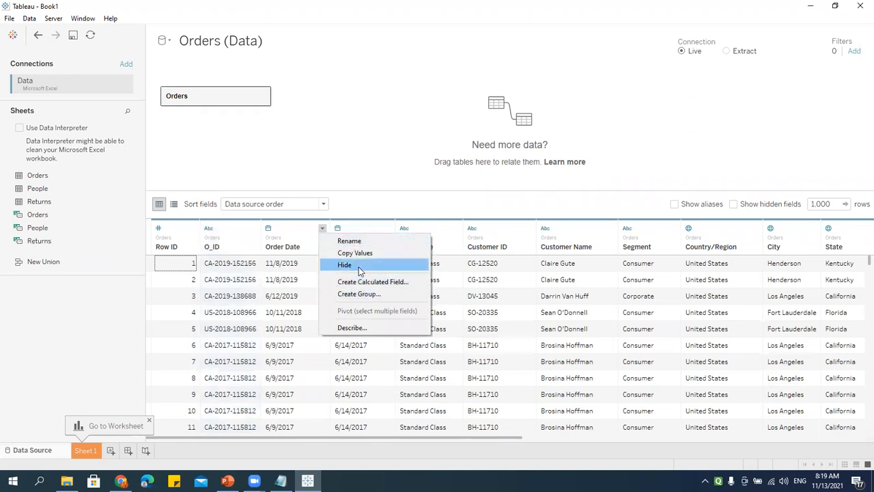
pyautogui.click(281, 252)
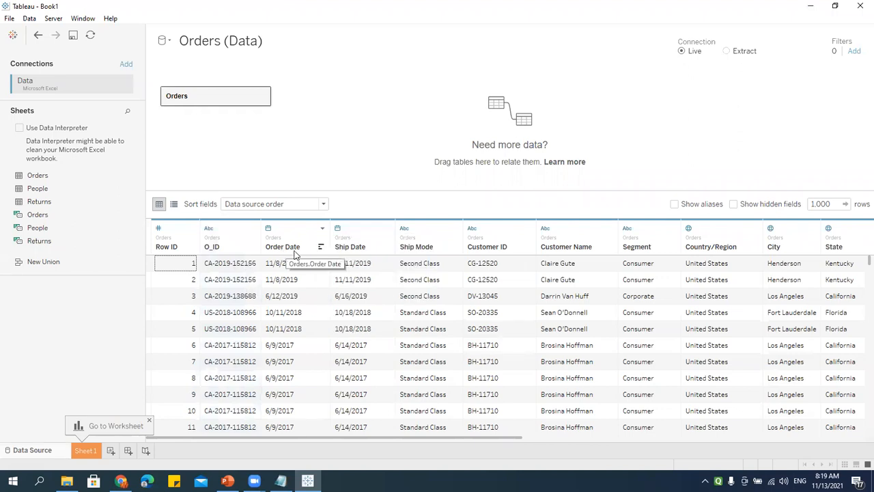
pyautogui.click(253, 228)
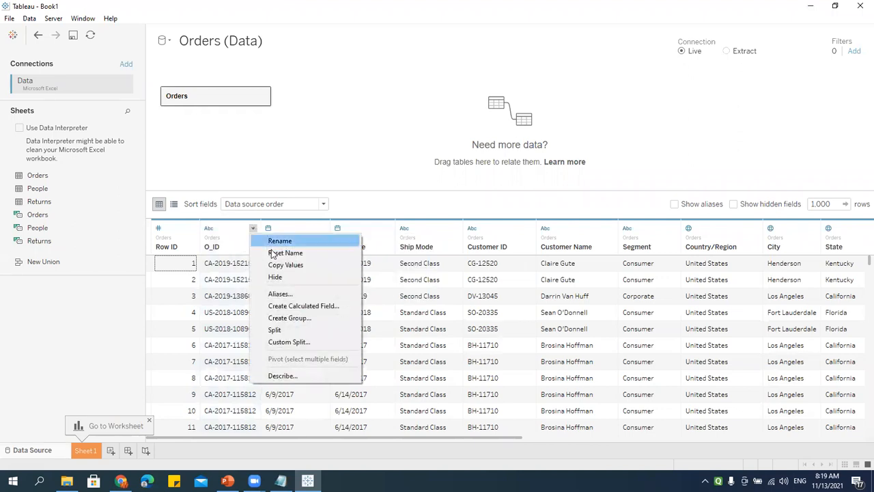
pyautogui.click(301, 253)
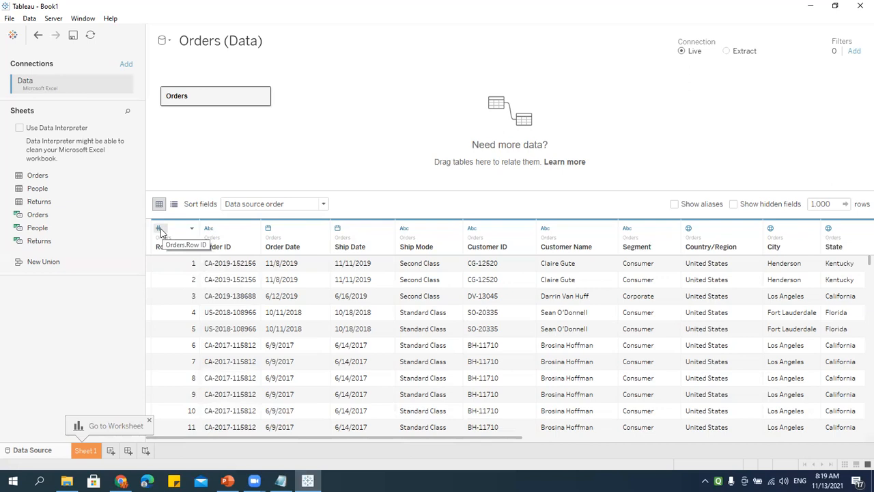
pyautogui.moveTo(407, 437); pyautogui.dragTo(795, 445)
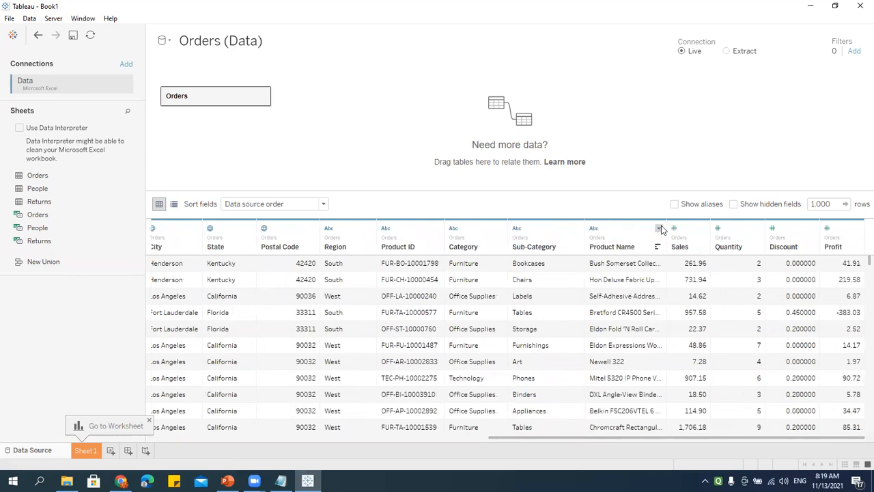
pyautogui.moveTo(681, 437); pyautogui.dragTo(247, 454)
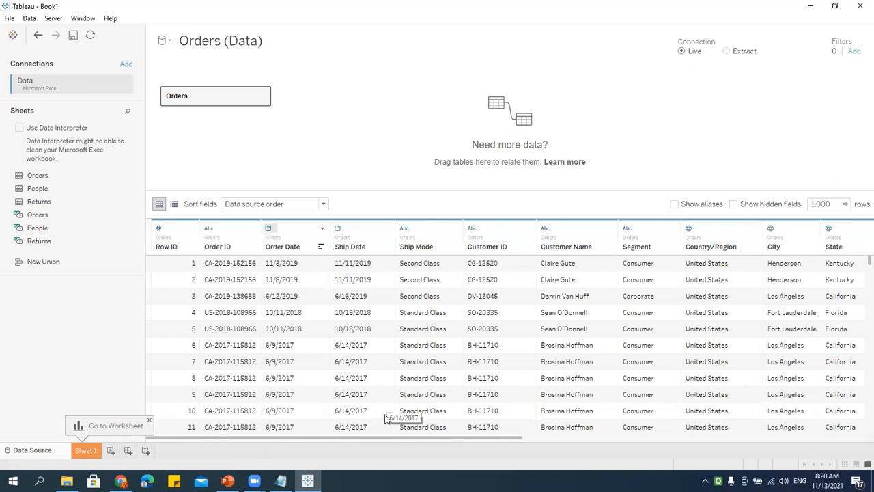
pyautogui.moveTo(369, 437); pyautogui.dragTo(499, 444)
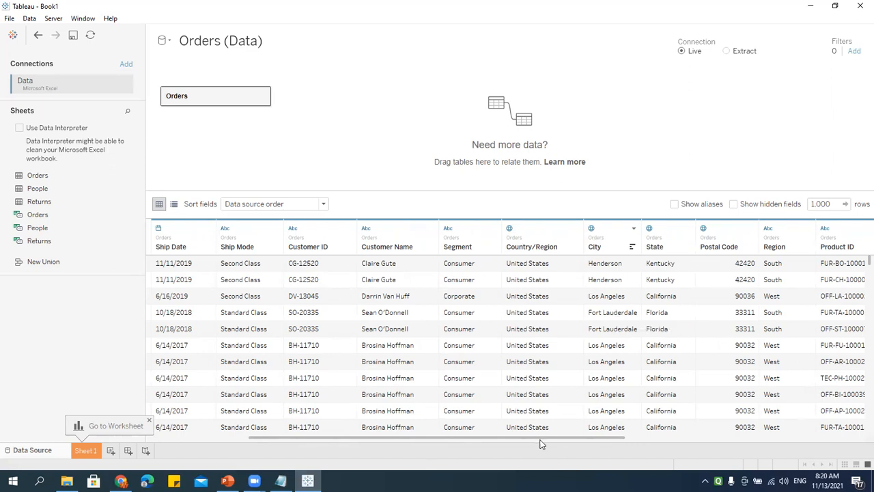
pyautogui.moveTo(579, 440); pyautogui.dragTo(838, 439)
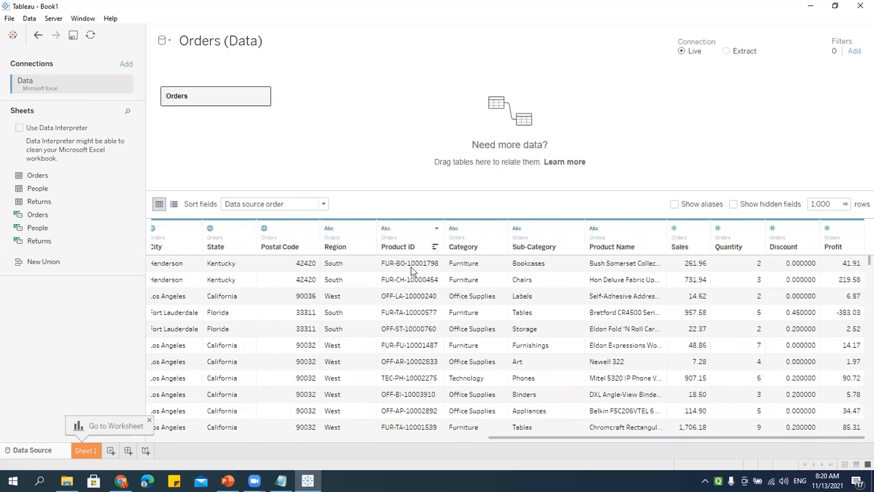
pyautogui.moveTo(689, 438); pyautogui.dragTo(224, 429)
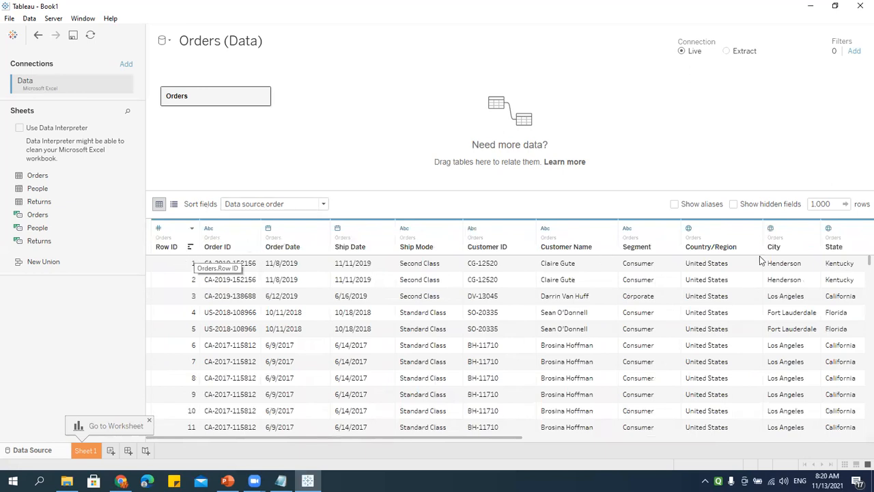
# Step: Sort the Orders grid fields A to Z, then Z to A descending
pyautogui.click(278, 203)
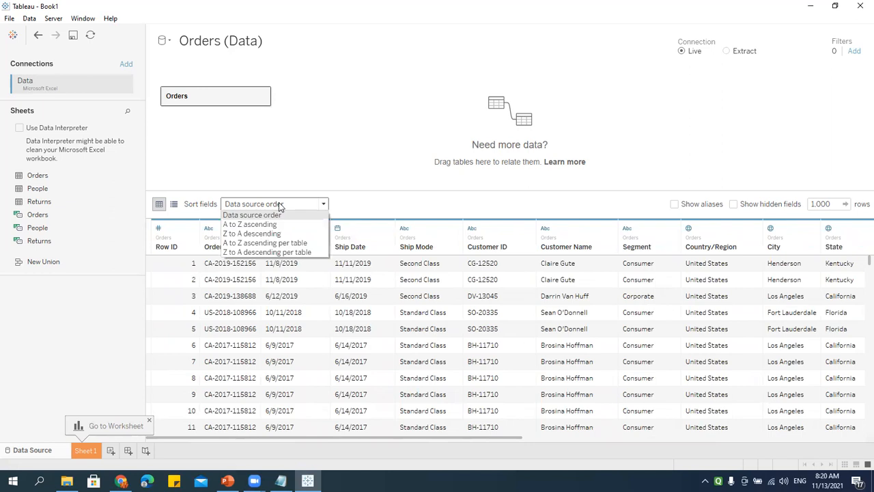
pyautogui.click(237, 226)
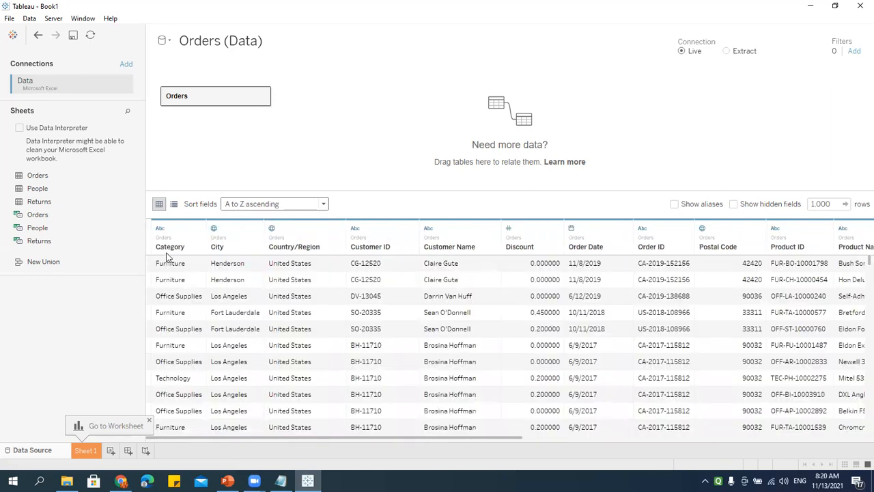
pyautogui.click(267, 209)
pyautogui.click(246, 233)
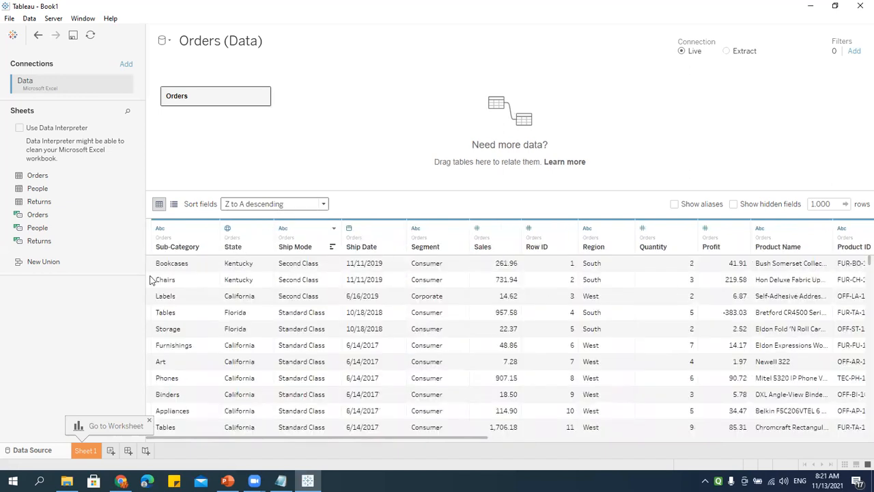
pyautogui.click(242, 209)
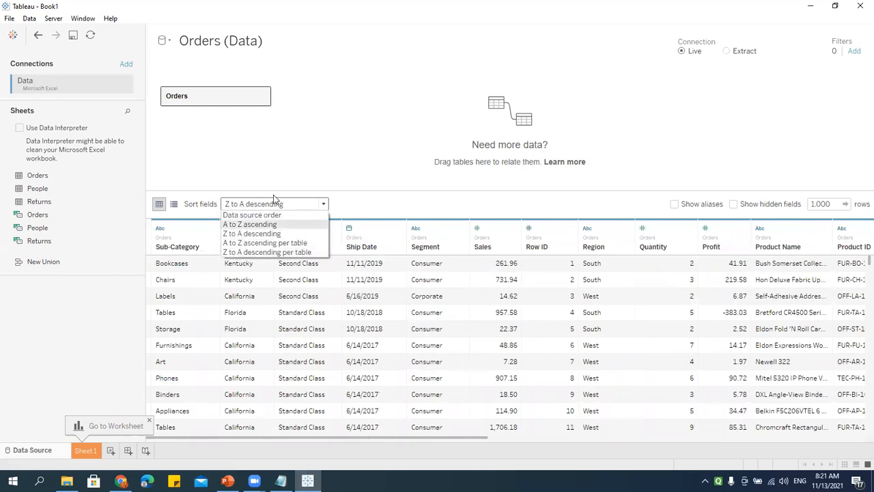
pyautogui.click(244, 135)
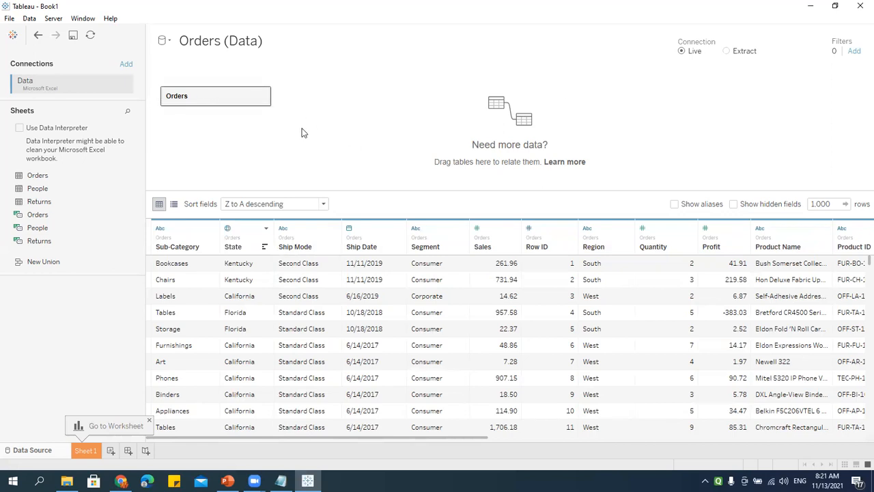
pyautogui.click(260, 206)
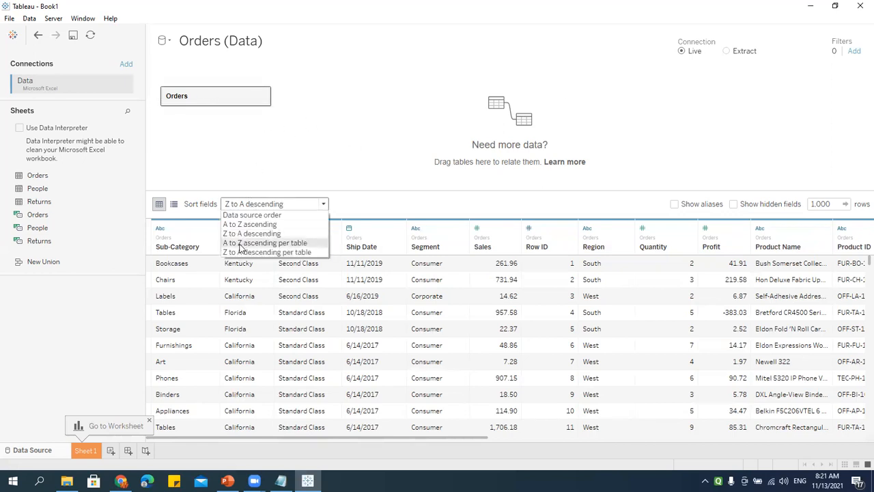
pyautogui.click(300, 147)
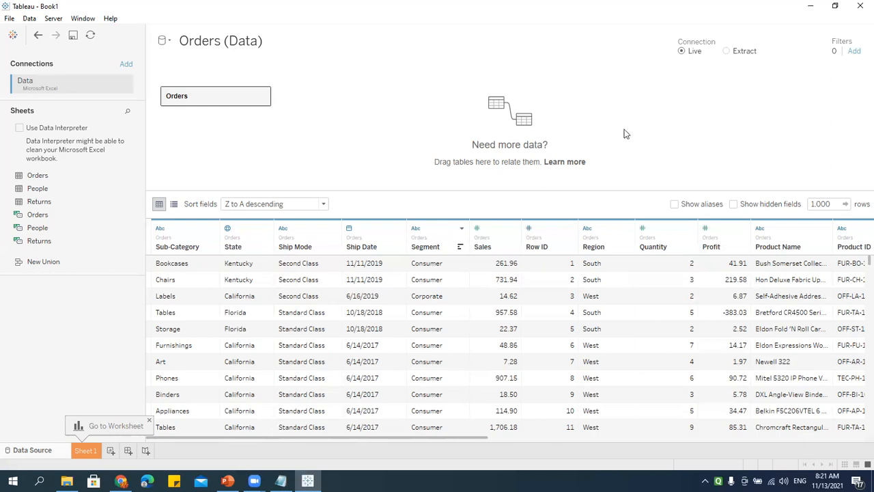
pyautogui.click(726, 50)
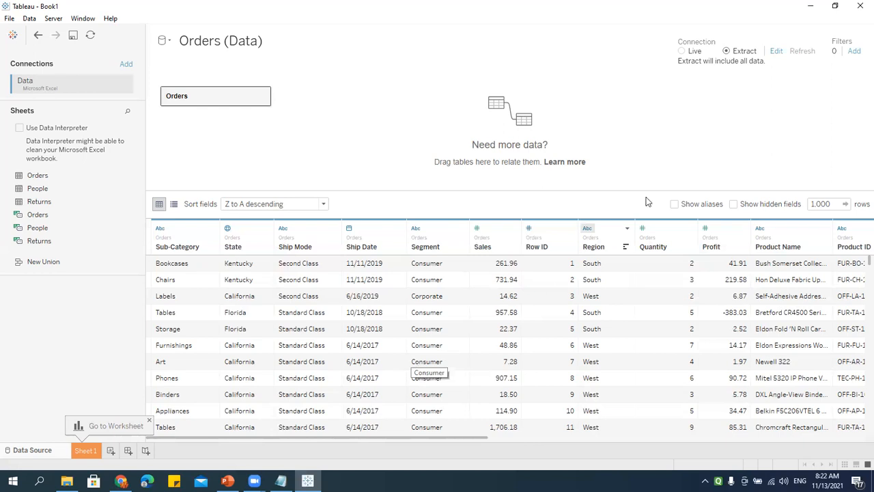
pyautogui.click(681, 51)
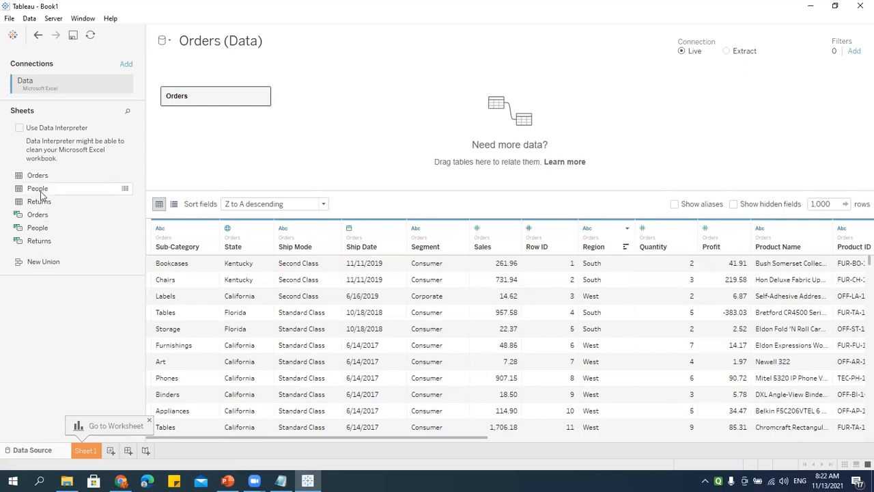
# Step: Set the Orders field order to Data source order and switch the connection to Extract
pyautogui.click(274, 203)
pyautogui.click(246, 214)
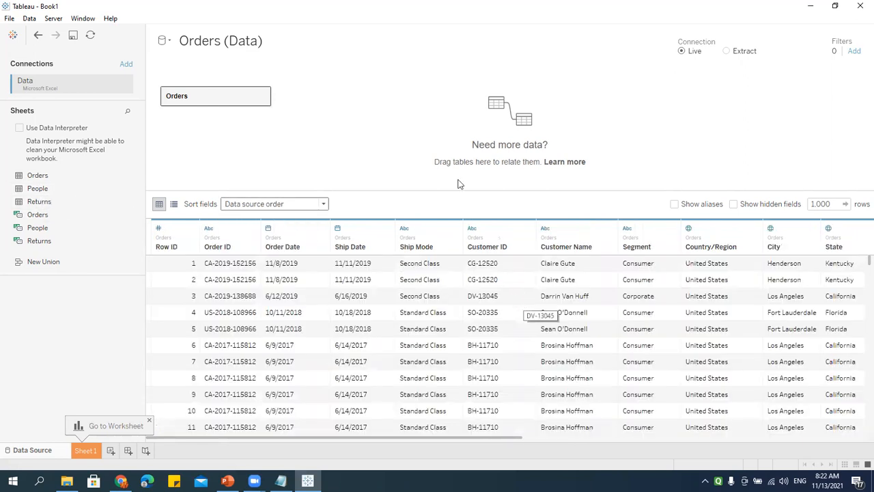
pyautogui.click(743, 52)
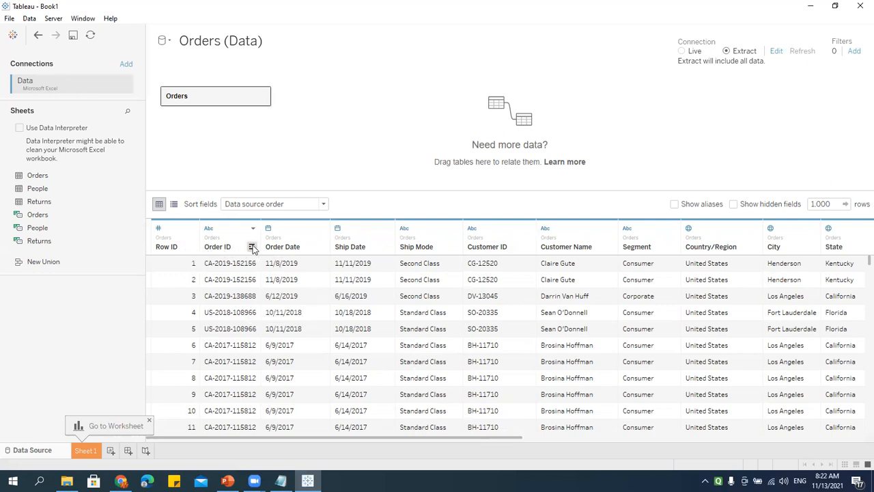
# Step: Try ascending, descending and cleared sorts on the Order ID and Customer Name columns
pyautogui.click(250, 247)
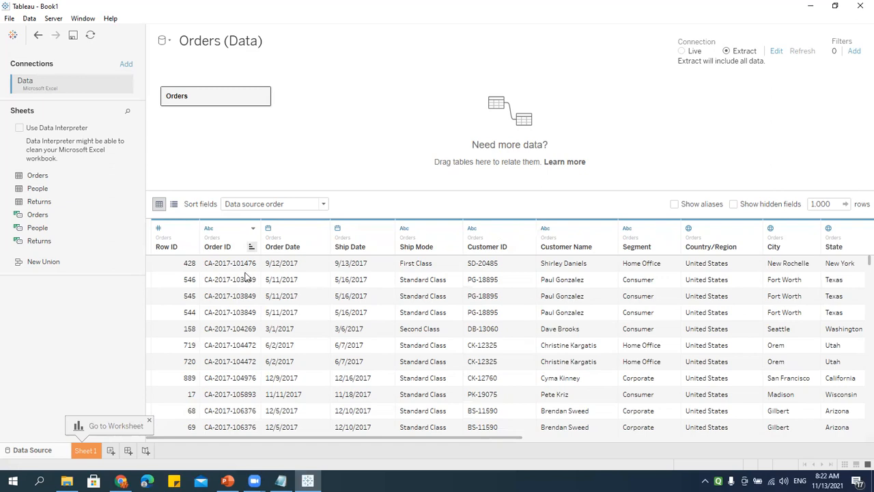
pyautogui.click(252, 247)
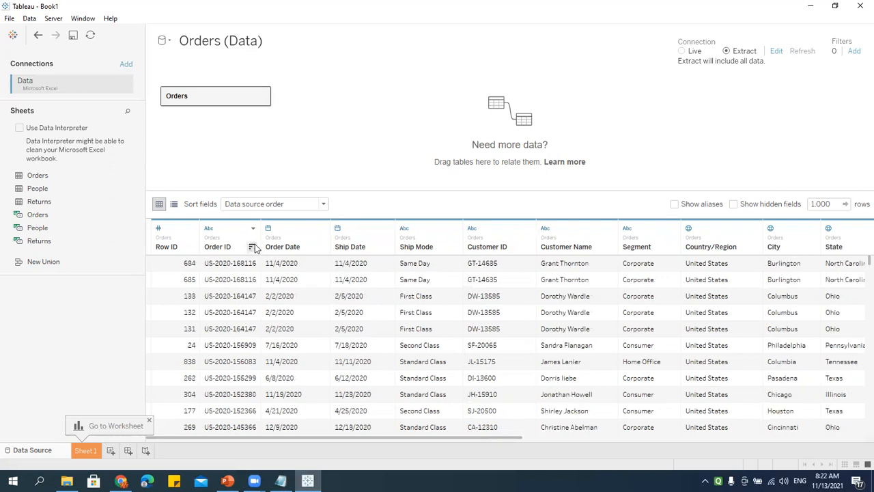
pyautogui.click(252, 248)
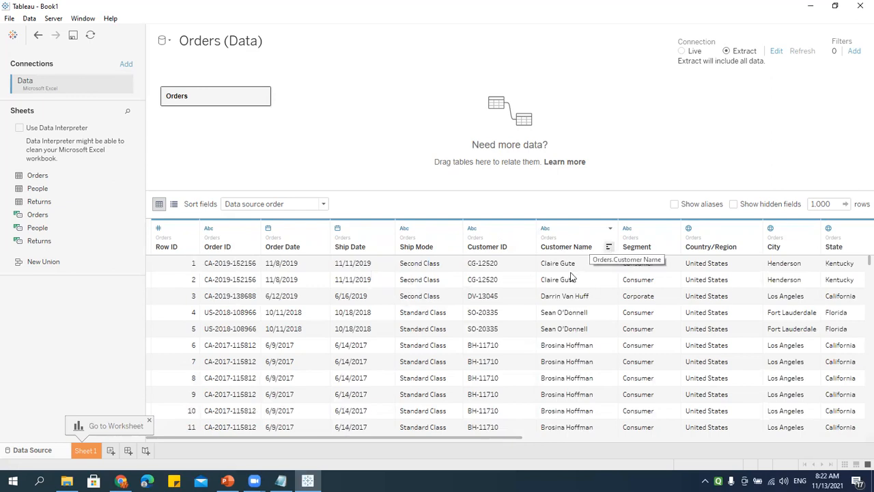
pyautogui.click(608, 247)
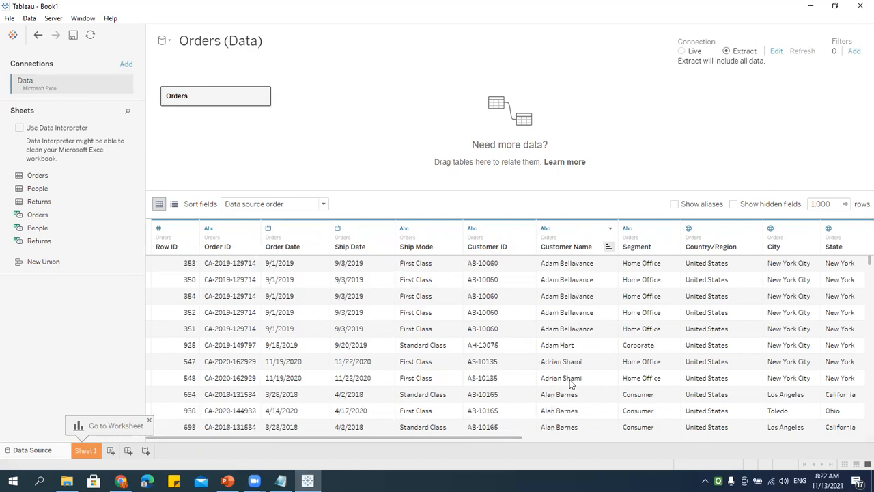
pyautogui.click(608, 247)
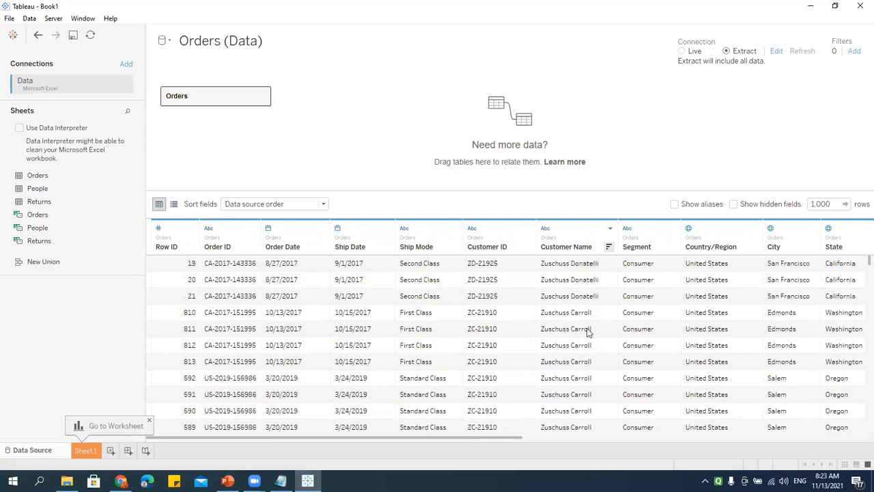
pyautogui.click(608, 247)
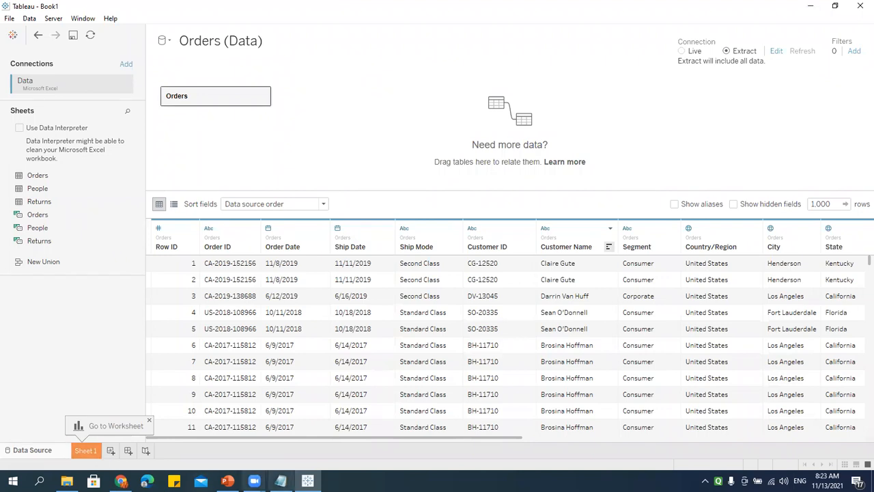
pyautogui.click(280, 480)
# Step: Add '- Sheet', '- Dashboard' and '- Story' lines below Data Source in the notes
pyautogui.press('Return')
pyautogui.press('Return')
pyautogui.press('Return')
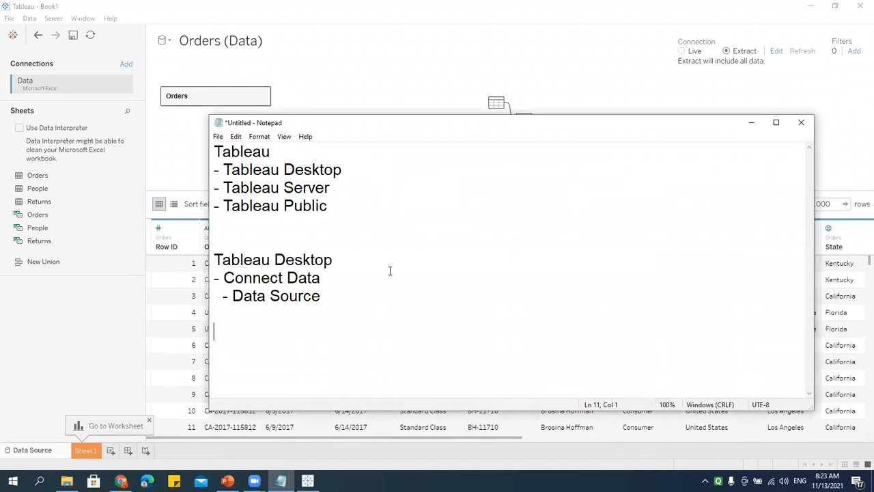
pyautogui.write('- Sheet - Dashbo')
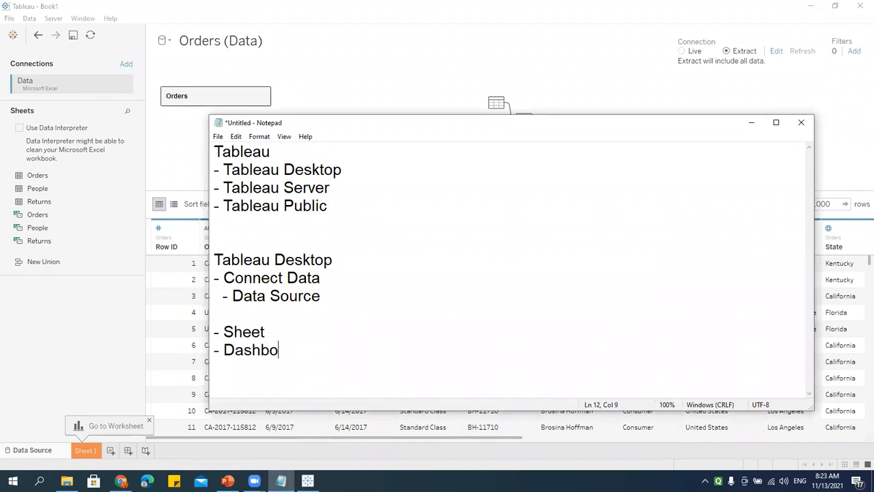
pyautogui.write('ard - Story')
# Step: Switch between the Orders data source page and Sheet 1, skipping the extract save, ending on Sheet 1
pyautogui.click(323, 79)
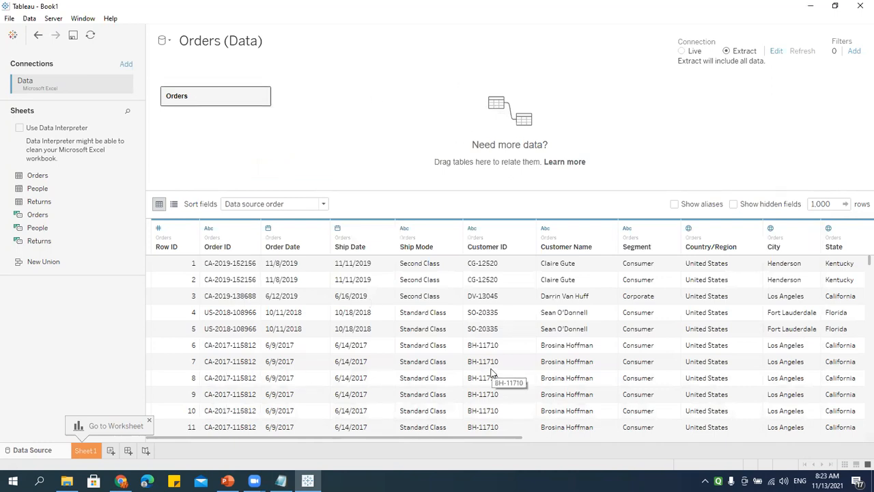
pyautogui.click(85, 451)
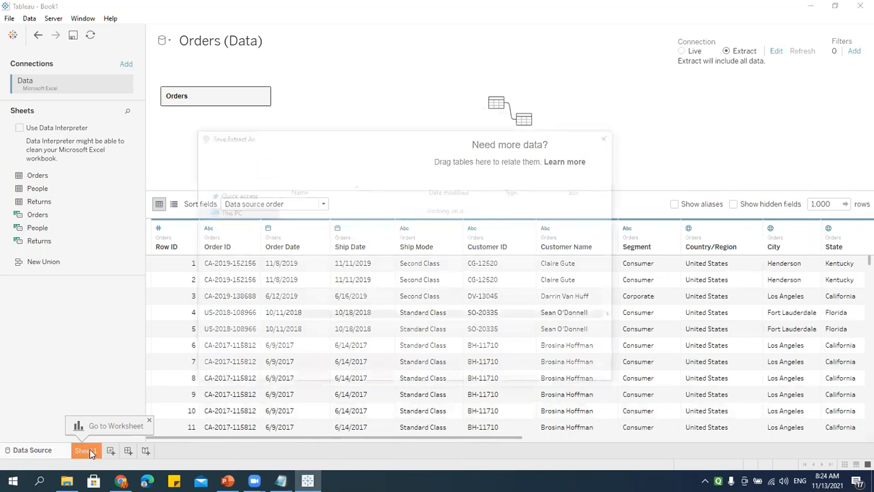
pyautogui.click(586, 371)
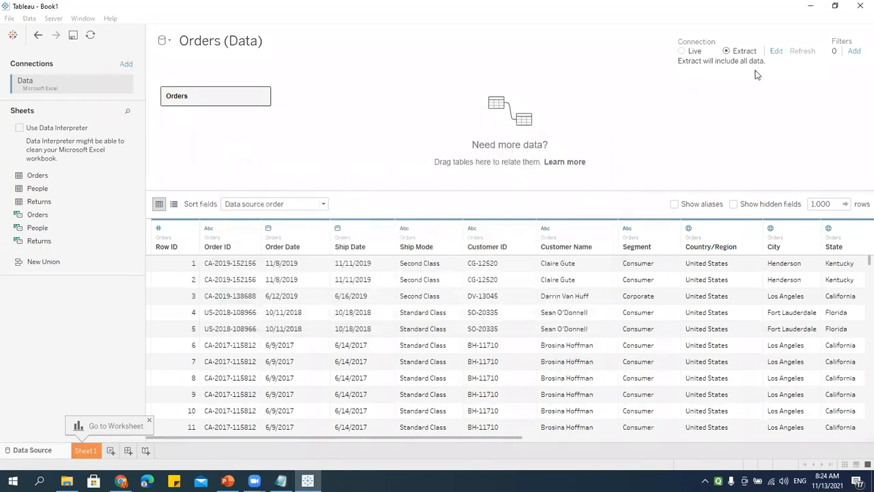
pyautogui.click(34, 453)
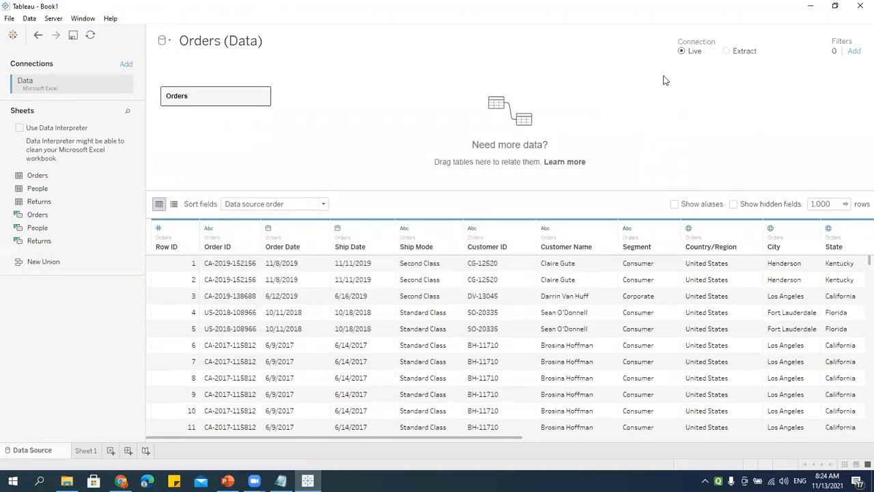
pyautogui.click(86, 451)
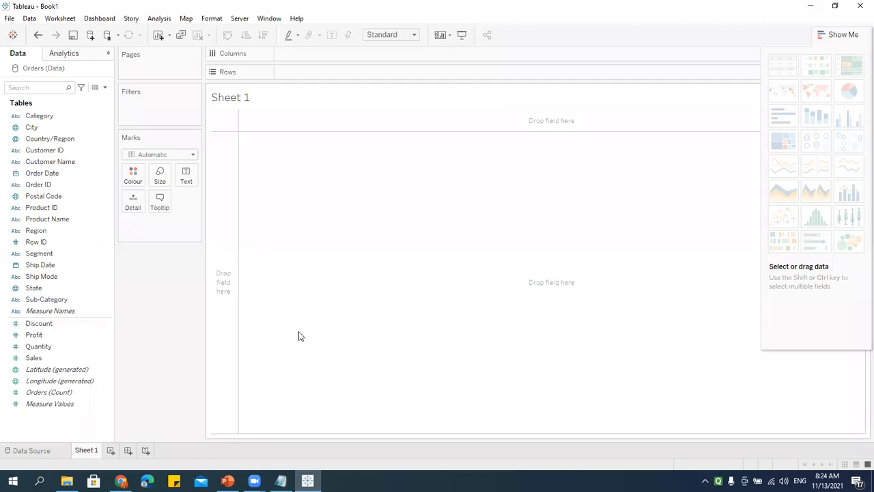
pyautogui.click(43, 452)
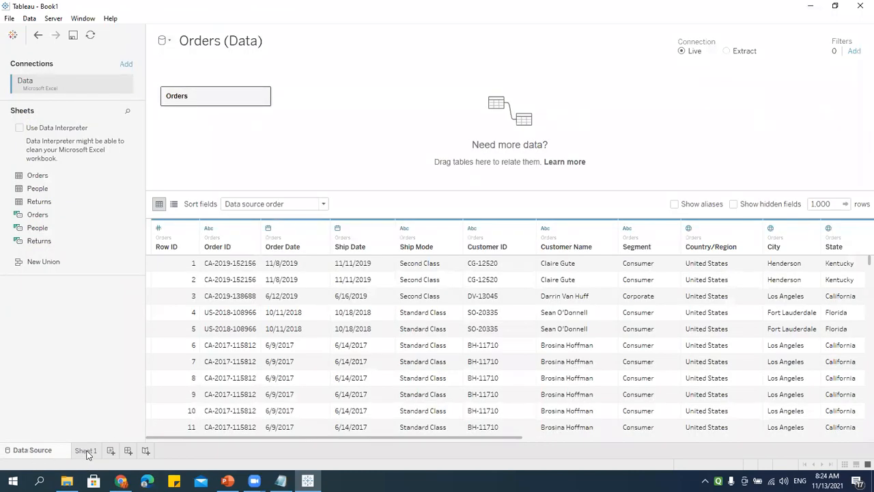
pyautogui.click(86, 451)
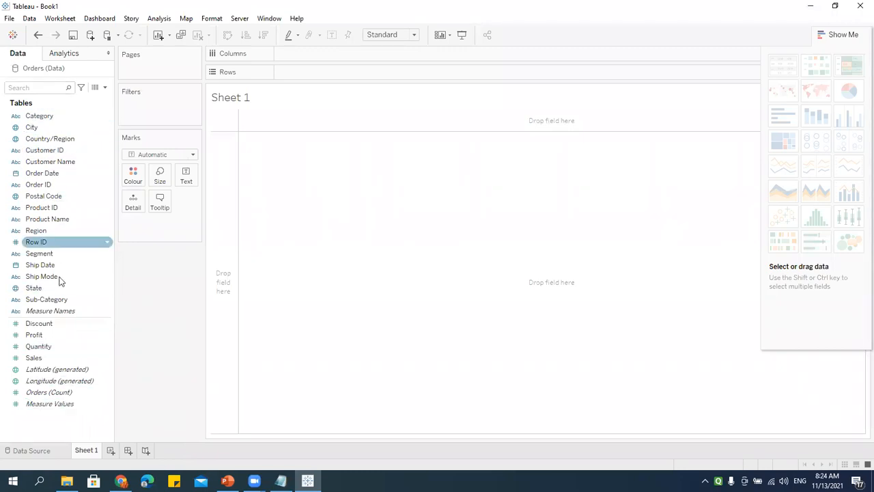
pyautogui.click(32, 451)
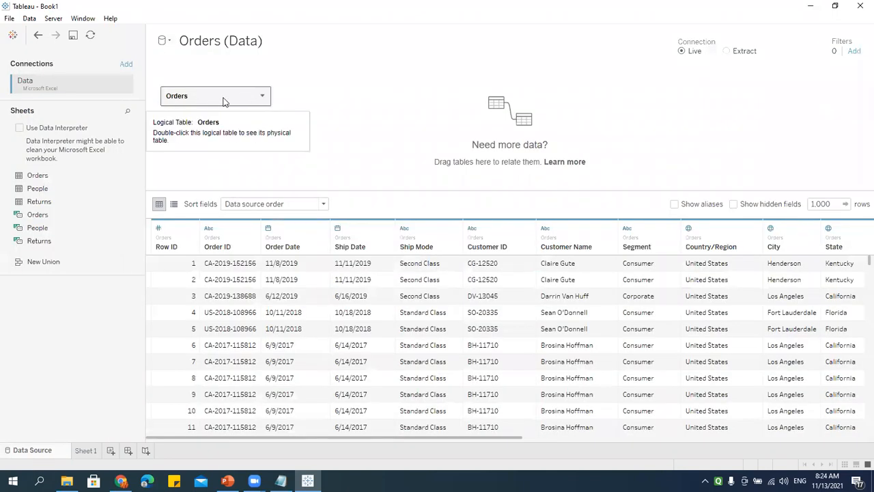
pyautogui.click(85, 451)
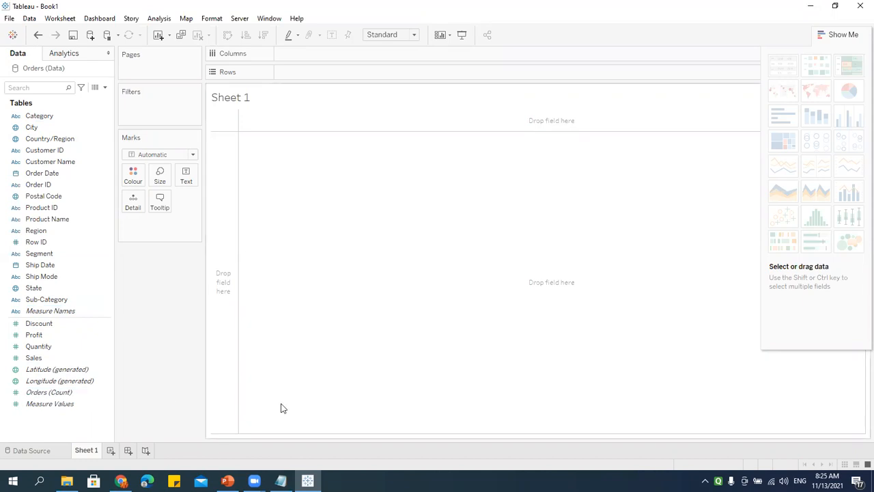
# Step: Add blank lines below the Sheet, Dashboard and Story outline and reposition the notes window
pyautogui.click(281, 480)
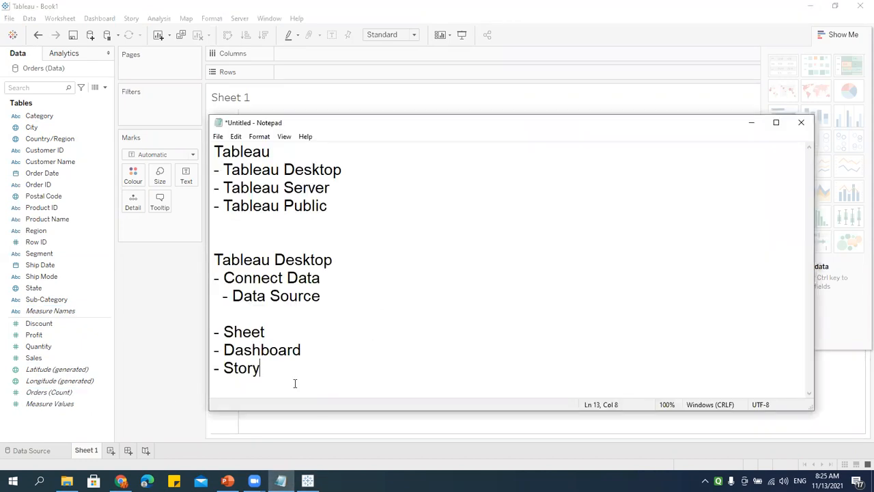
pyautogui.press('Return')
pyautogui.press('Return')
pyautogui.press('Return')
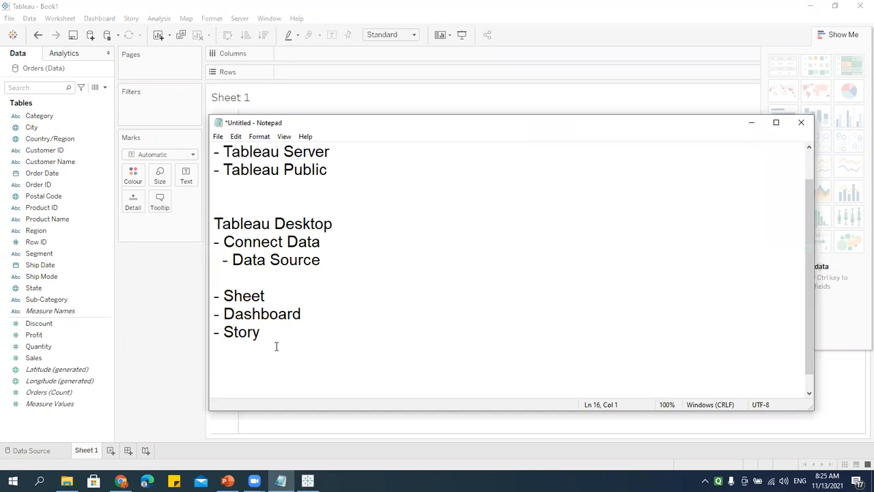
pyautogui.moveTo(275, 334); pyautogui.dragTo(202, 300)
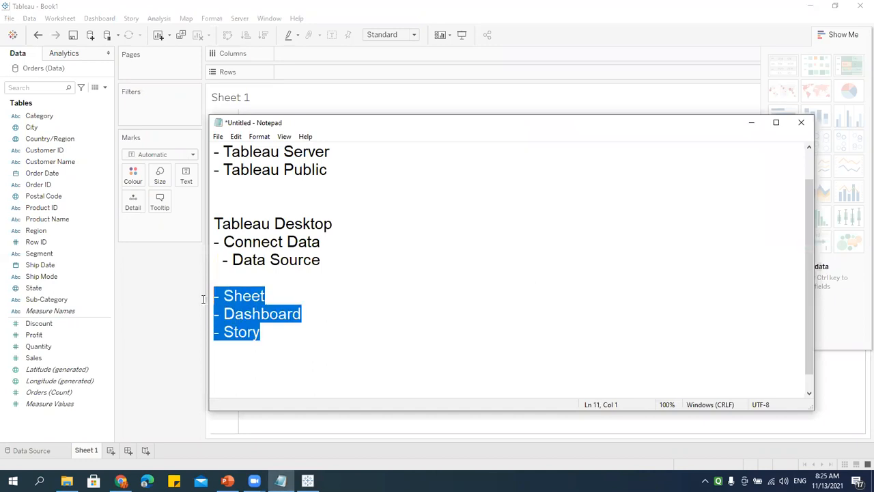
pyautogui.click(278, 357)
pyautogui.moveTo(641, 129); pyautogui.dragTo(663, 56)
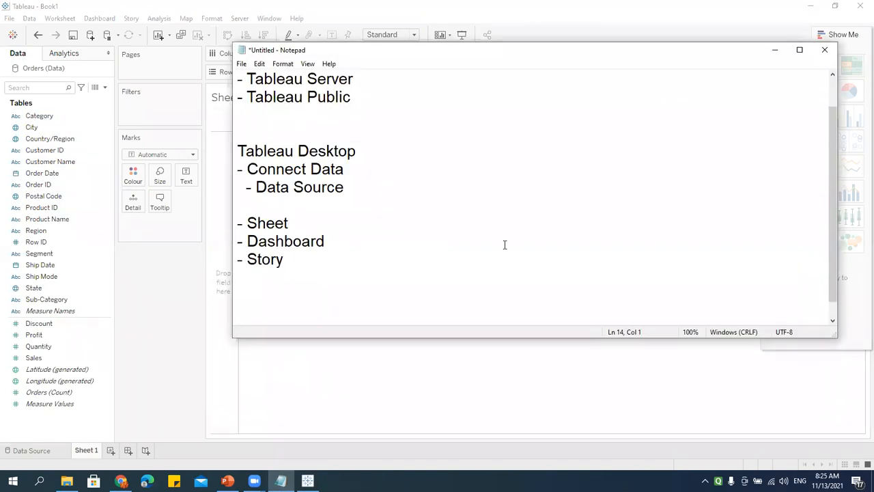
pyautogui.press('Return')
pyautogui.press('Return')
pyautogui.click(279, 298)
pyautogui.press('Return')
pyautogui.press('Return')
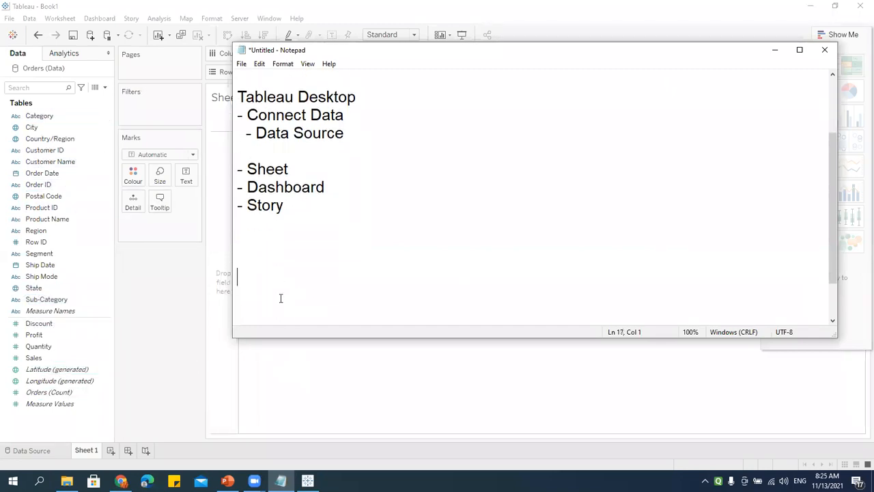
# Step: Type the 'Dimension (Blue) - Labels' and 'Measure (Green) - Value' note lines
pyautogui.write('Dimention')
pyautogui.press('BackSpace')
pyautogui.press('BackSpace')
pyautogui.press('BackSpace')
pyautogui.press('BackSpace')
pyautogui.write('sio')
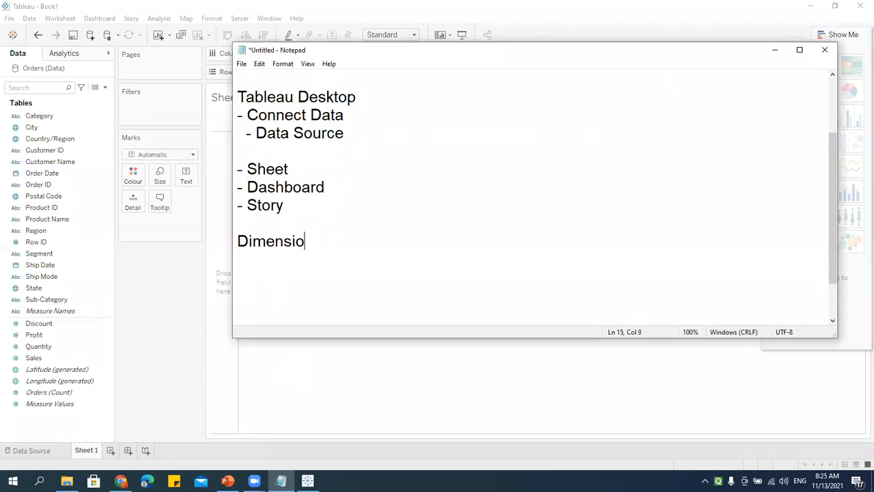
pyautogui.write('n (Blue')
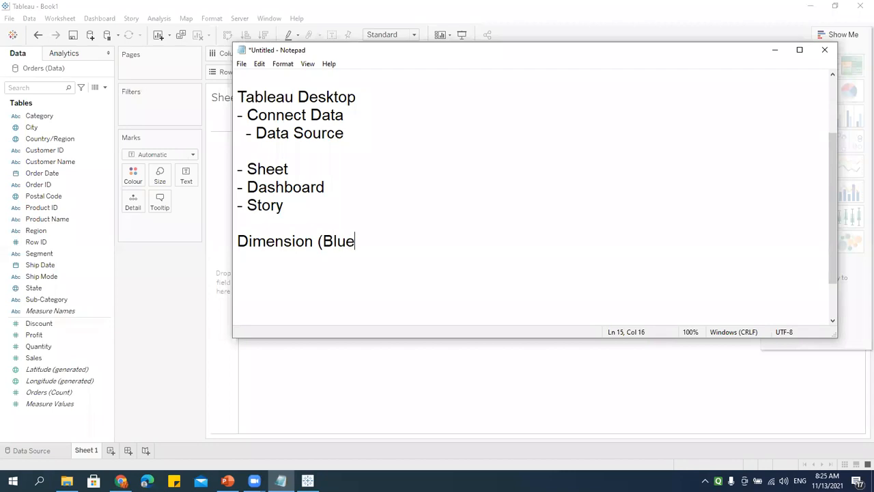
pyautogui.write(')')
pyautogui.press('Return')
pyautogui.write('Mes')
pyautogui.press('BackSpace')
pyautogui.write('asru')
pyautogui.press('BackSpace')
pyautogui.press('BackSpace')
pyautogui.write('ure (Green)')
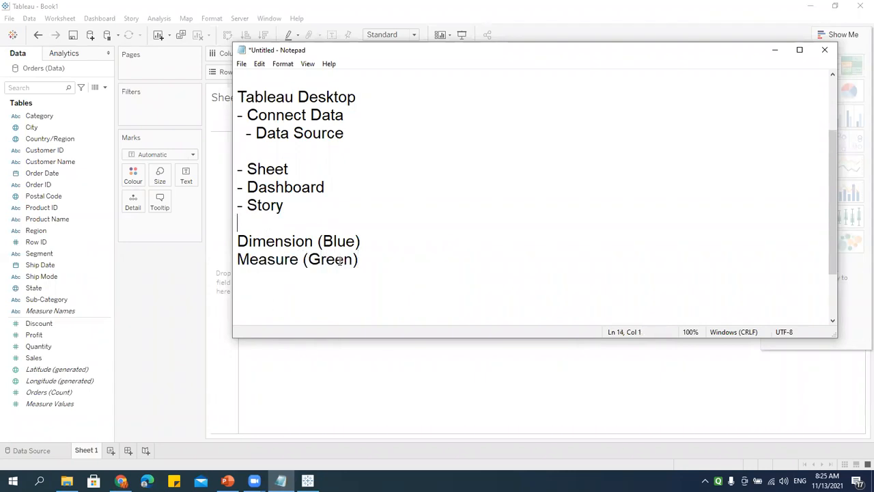
pyautogui.press('Return')
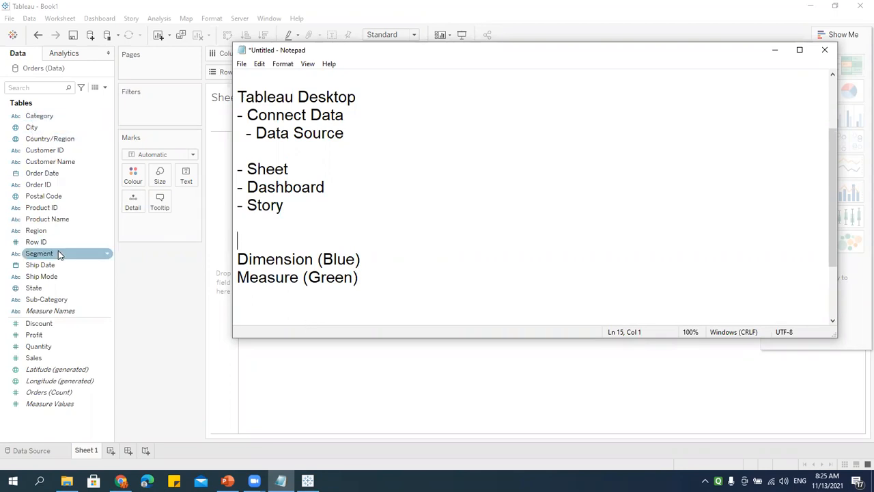
pyautogui.write('- Labels')
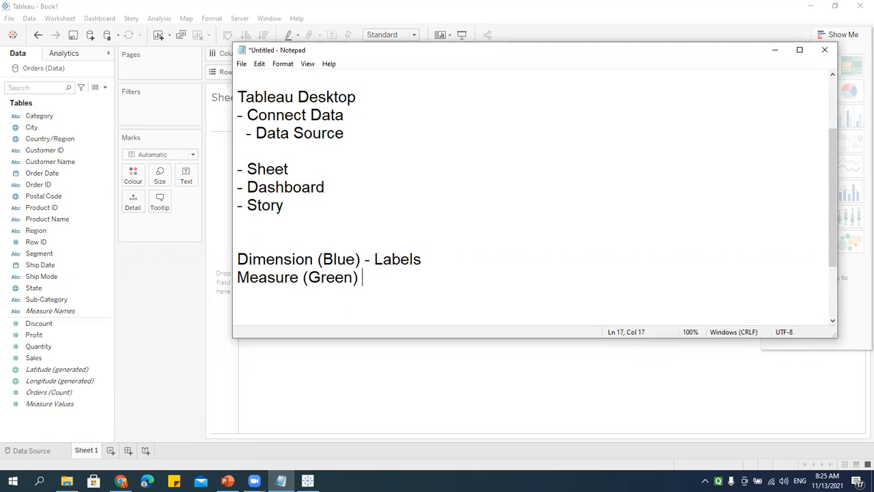
pyautogui.write('alue')
pyautogui.press('BackSpace')
pyautogui.press('BackSpace')
pyautogui.press('BackSpace')
pyautogui.press('BackSpace')
pyautogui.write('Value')
# Step: On Sheet 1, place Region on Rows to list Central, East, South and West
pyautogui.click(353, 265)
pyautogui.click(325, 387)
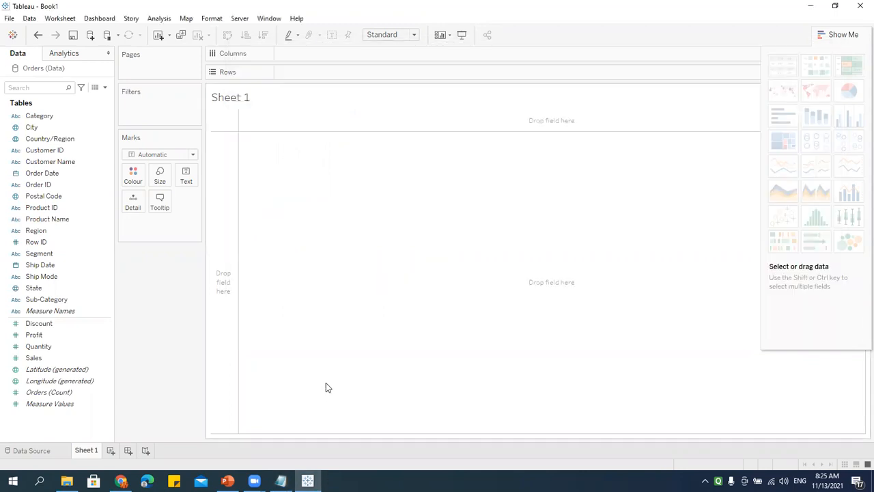
pyautogui.click(37, 218)
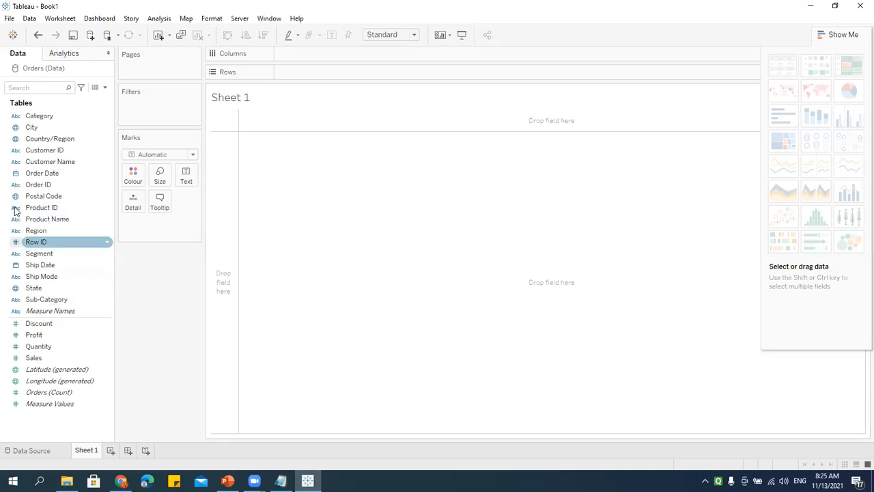
pyautogui.click(40, 265)
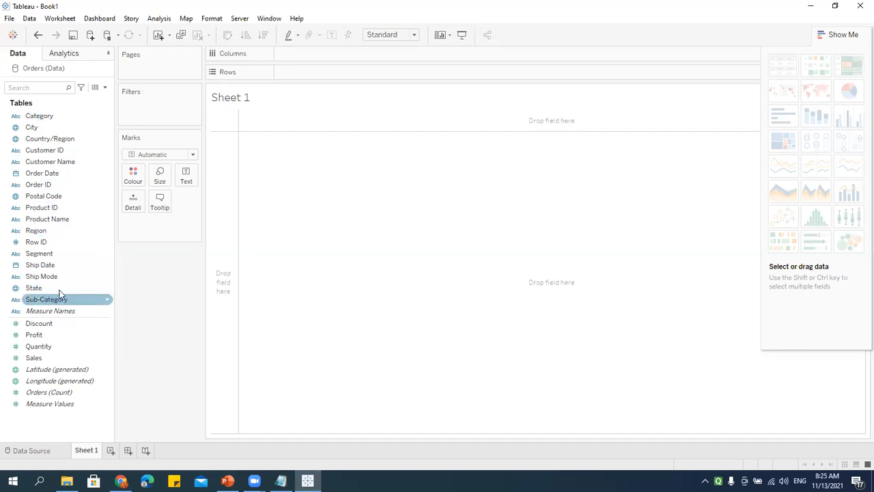
pyautogui.click(42, 232)
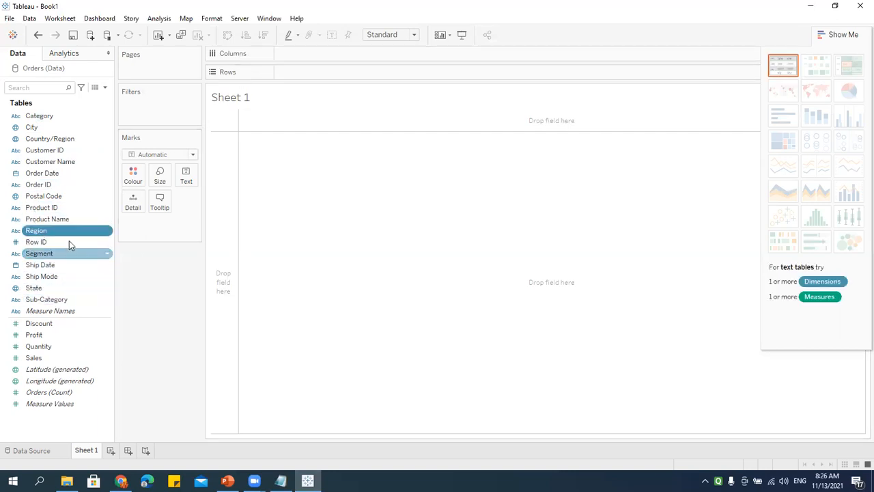
pyautogui.moveTo(68, 232); pyautogui.dragTo(304, 74)
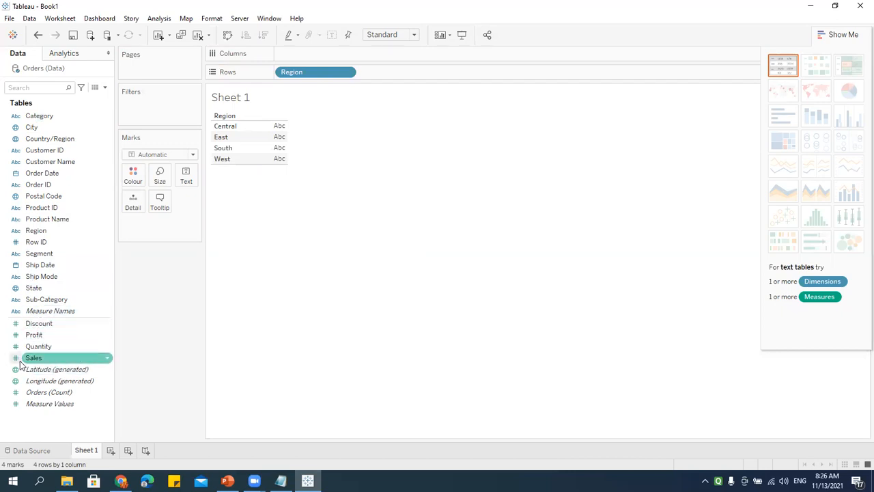
# Step: Add SUM(Sales) to Columns and toggle the bar orientation with Swap Rows and Columns
pyautogui.moveTo(34, 363); pyautogui.dragTo(303, 55)
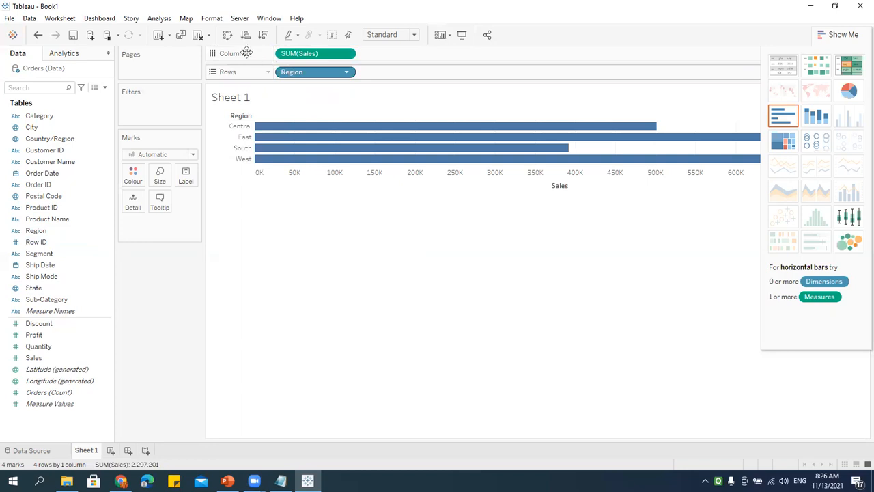
pyautogui.click(228, 35)
pyautogui.click(228, 35)
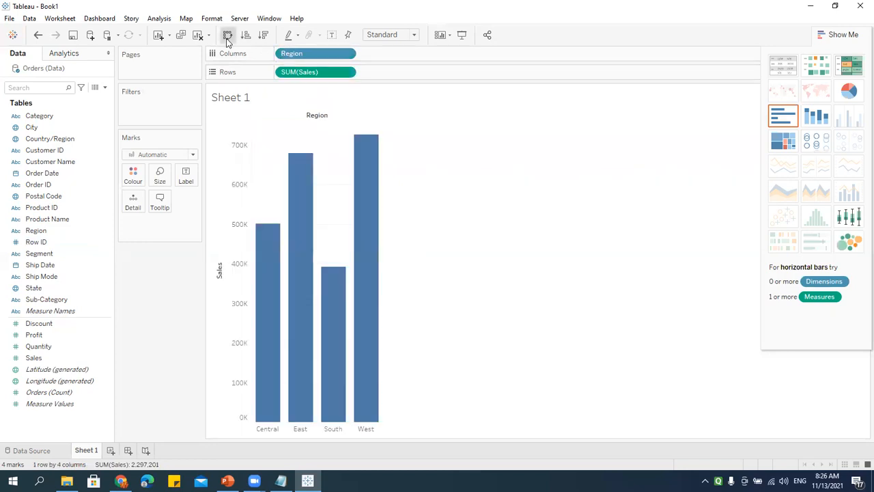
pyautogui.click(228, 34)
pyautogui.click(228, 35)
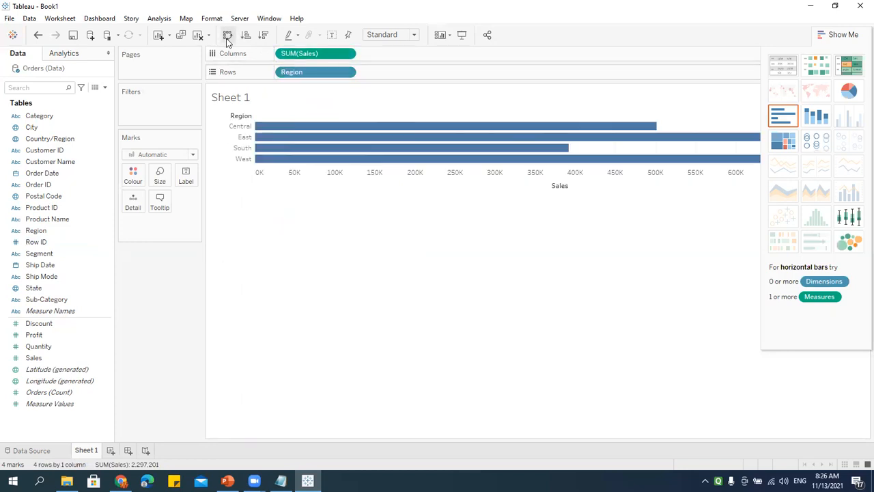
pyautogui.click(228, 35)
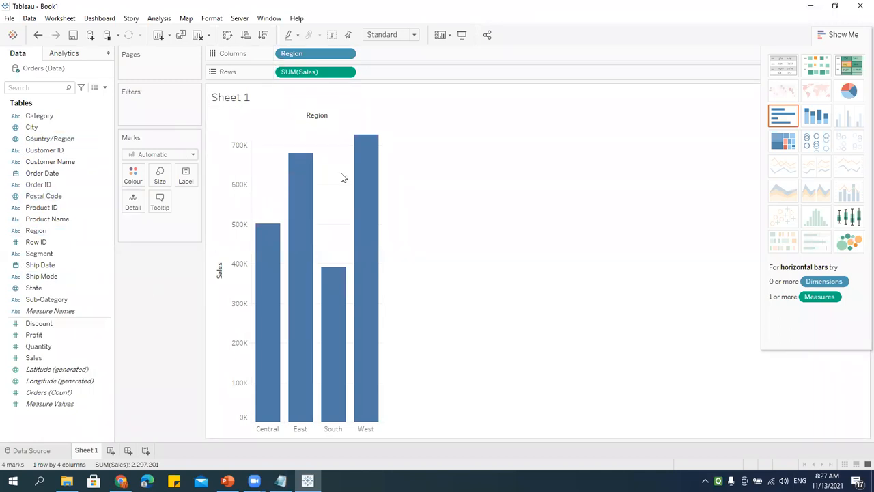
pyautogui.hotkey('alt', 'Tab')
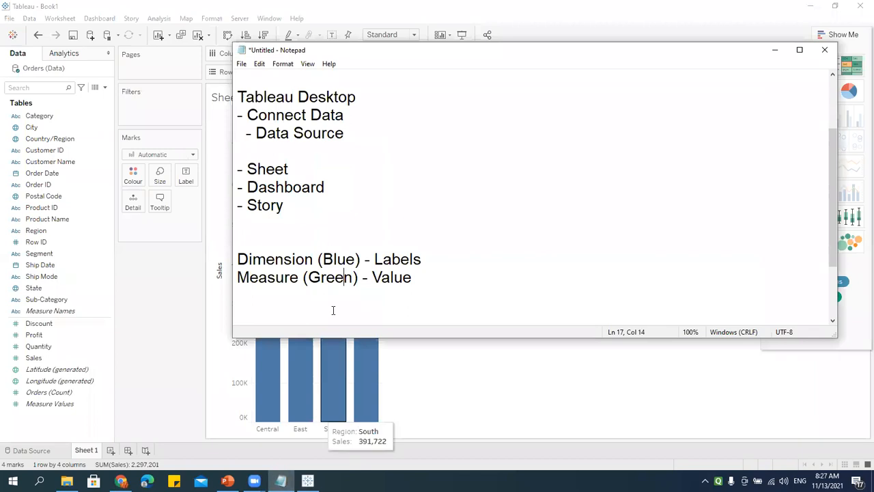
pyautogui.moveTo(239, 259); pyautogui.dragTo(488, 257)
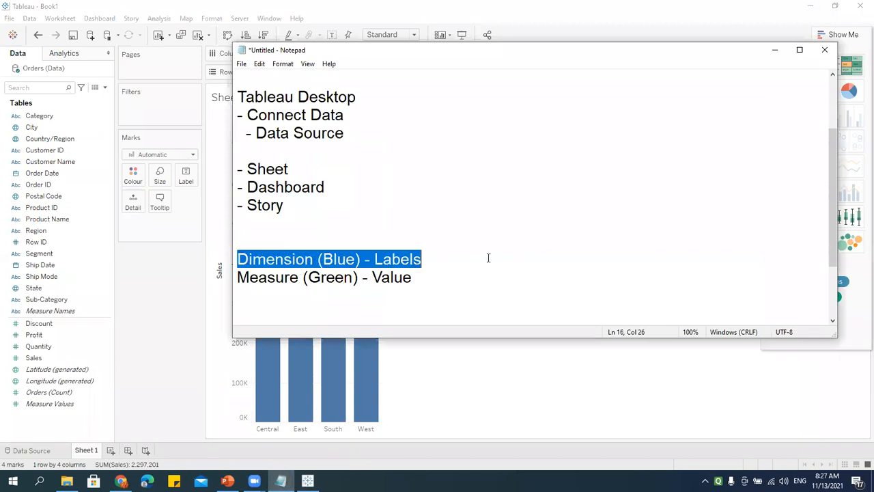
pyautogui.moveTo(239, 277); pyautogui.dragTo(419, 278)
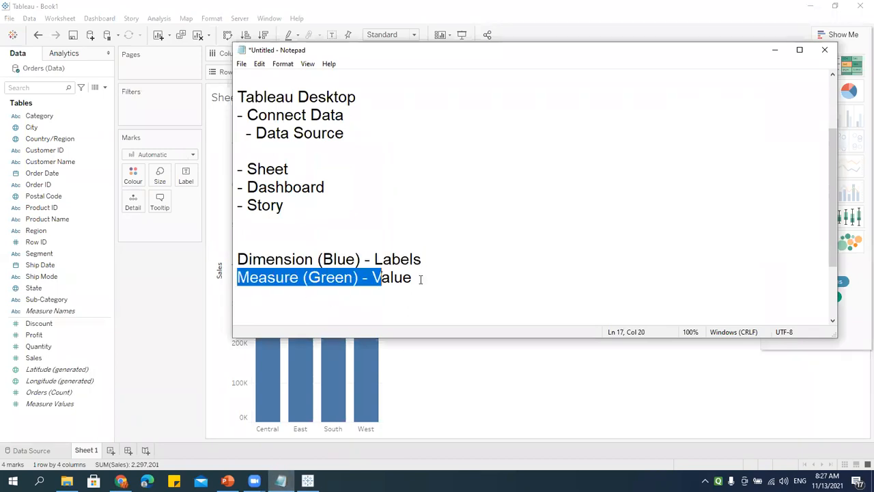
pyautogui.click(289, 406)
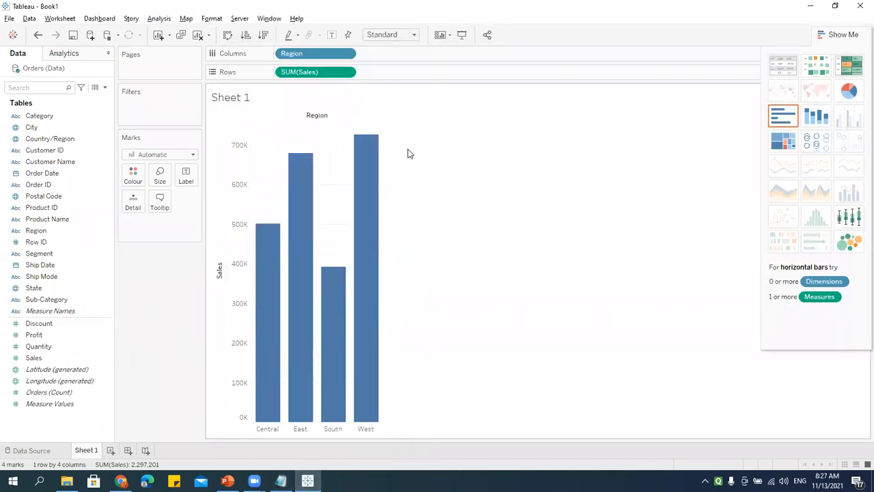
pyautogui.hotkey('alt', 'shift', 'BackSpace')
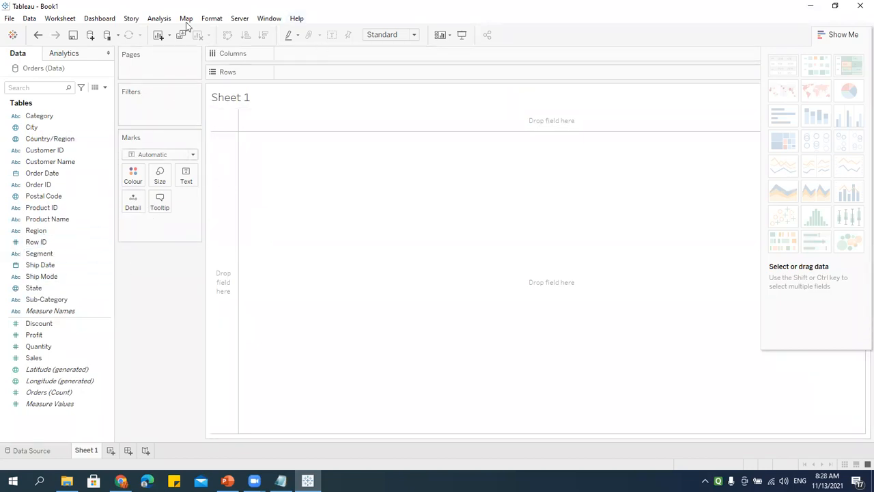
# Step: Append '(Reports)' to the '- Sheet' line in the notes, so it reads '- Sheet (Reports)'
pyautogui.click(112, 276)
pyautogui.click(280, 480)
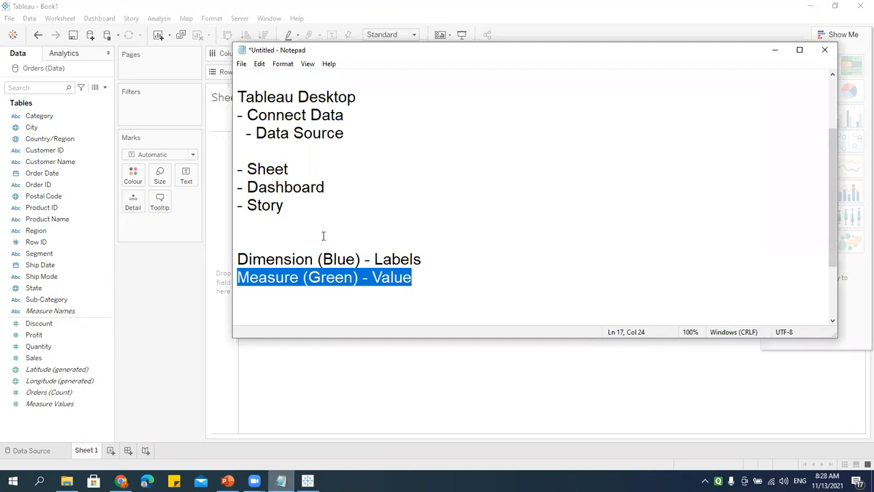
pyautogui.click(318, 168)
pyautogui.write('(')
pyautogui.press('BackSpace')
pyautogui.write('(Reports)')
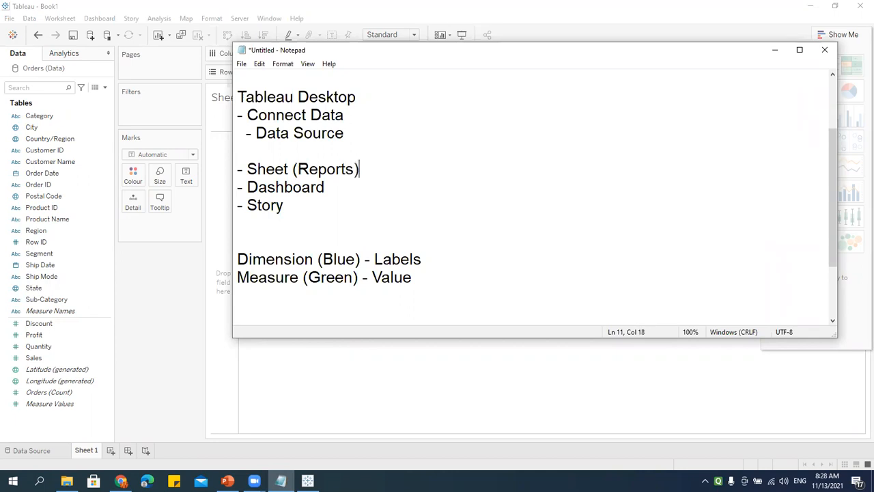
pyautogui.moveTo(353, 188); pyautogui.dragTo(204, 185)
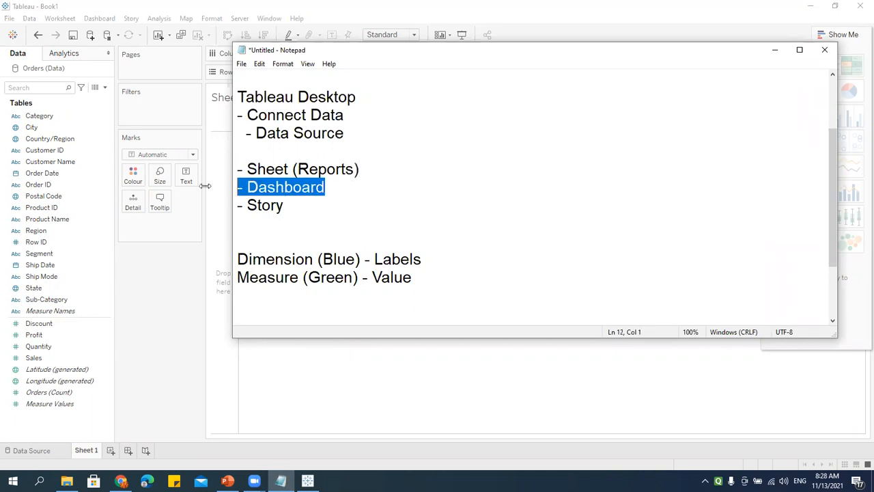
pyautogui.click(151, 318)
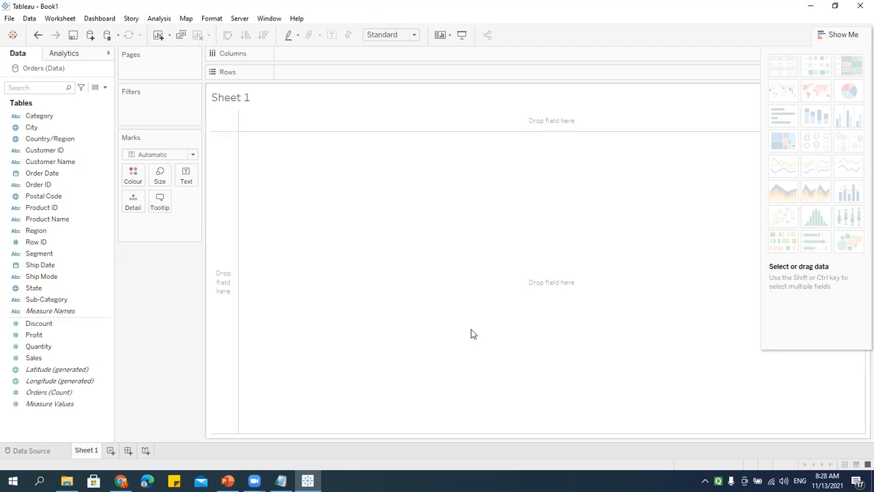
# Step: Put Region on Columns and SUM(Sales) on Rows, rename the sheet 'Region Report', then add Sheet 2
pyautogui.moveTo(41, 232); pyautogui.dragTo(312, 55)
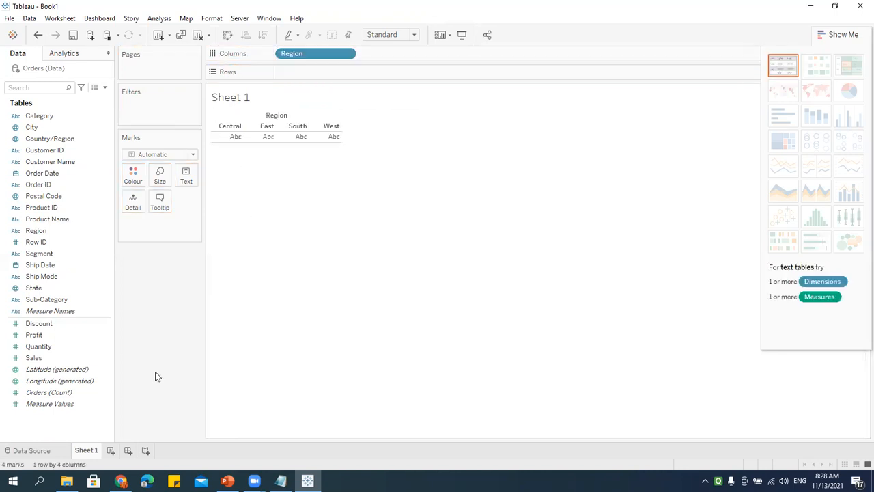
pyautogui.moveTo(34, 358); pyautogui.dragTo(308, 73)
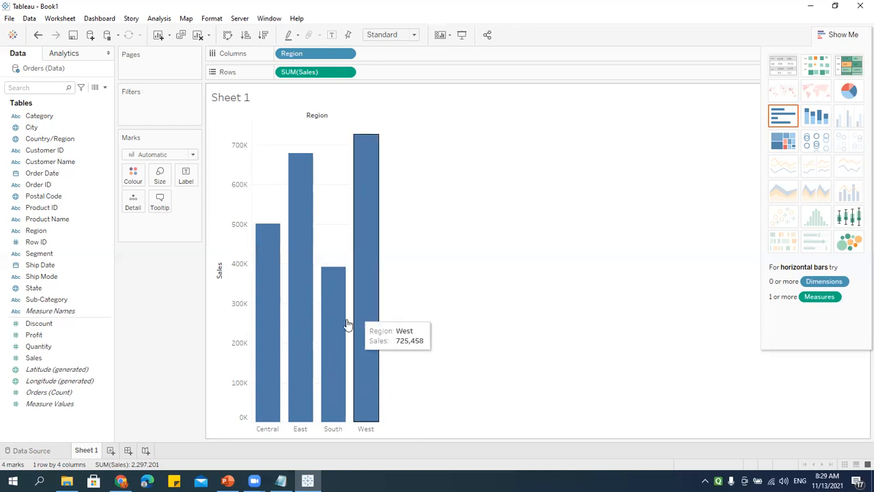
pyautogui.doubleClick(86, 450)
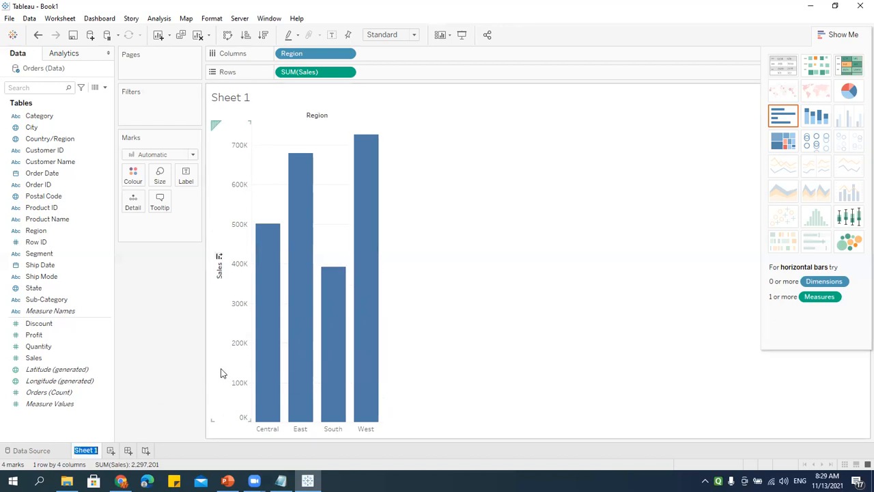
pyautogui.write('Region Report')
pyautogui.press('Return')
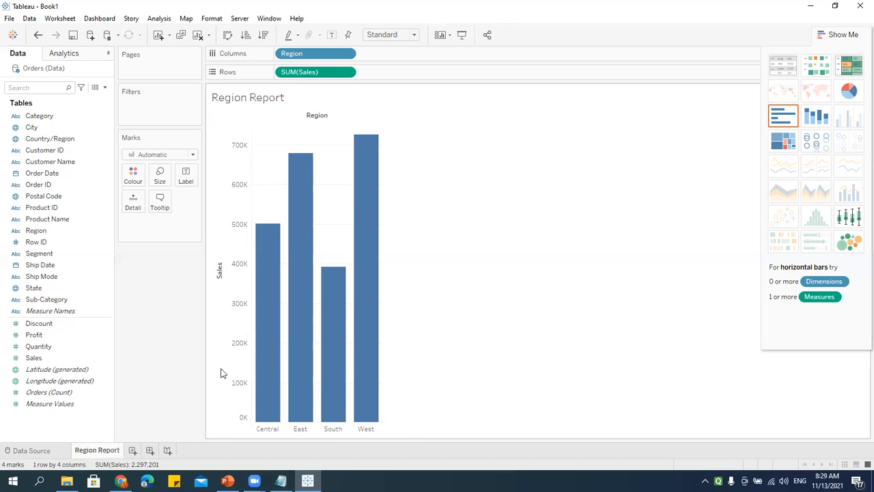
pyautogui.moveTo(345, 268)
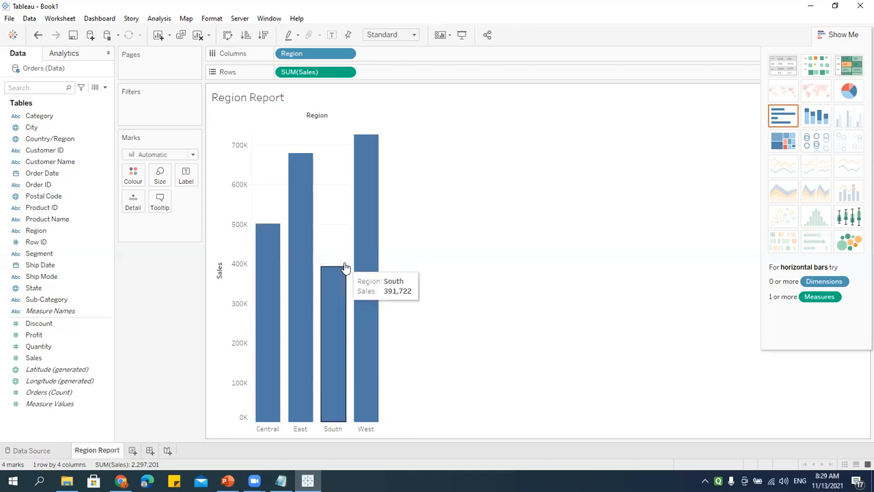
pyautogui.click(133, 451)
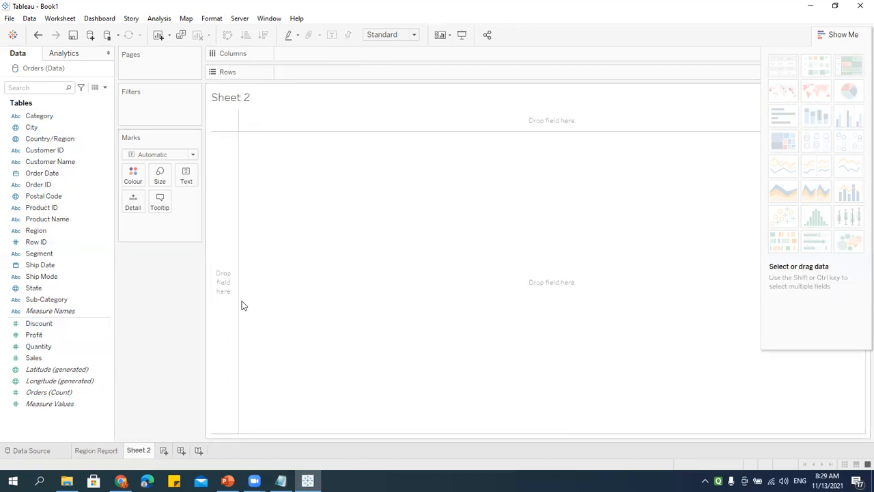
# Step: Place Sub-Category on Columns and SUM(Profit) on Rows, hide Show Me, and drag Category toward Filters
pyautogui.click(69, 312)
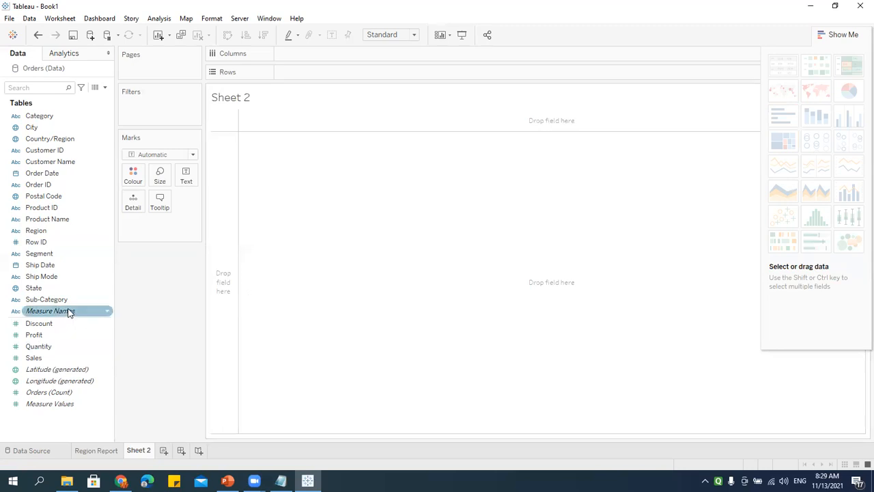
pyautogui.click(48, 300)
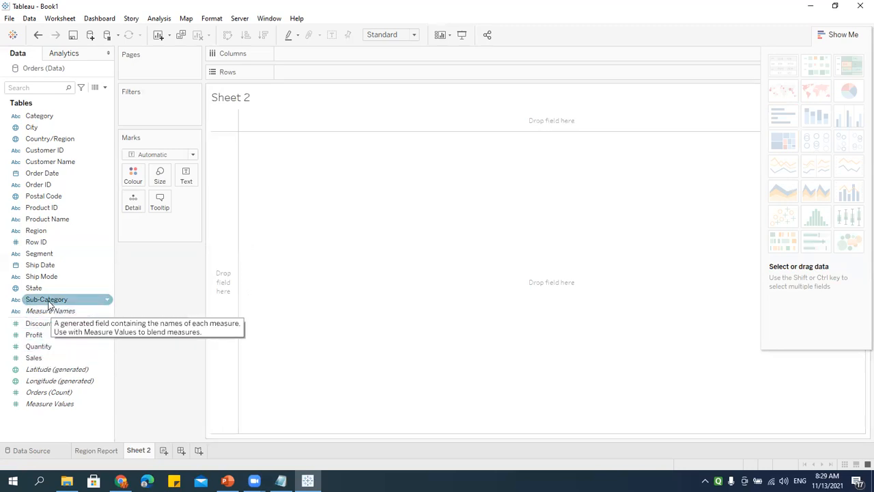
pyautogui.moveTo(47, 303); pyautogui.dragTo(327, 59)
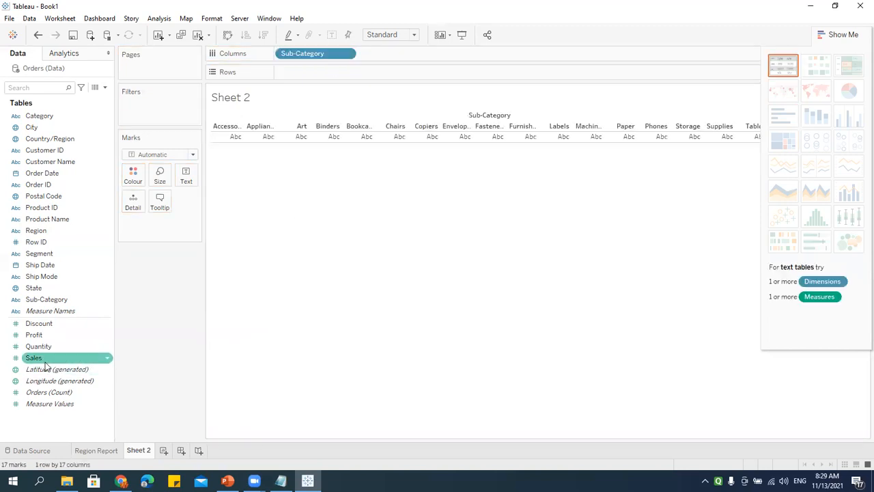
pyautogui.click(52, 335)
pyautogui.moveTo(52, 334); pyautogui.dragTo(308, 69)
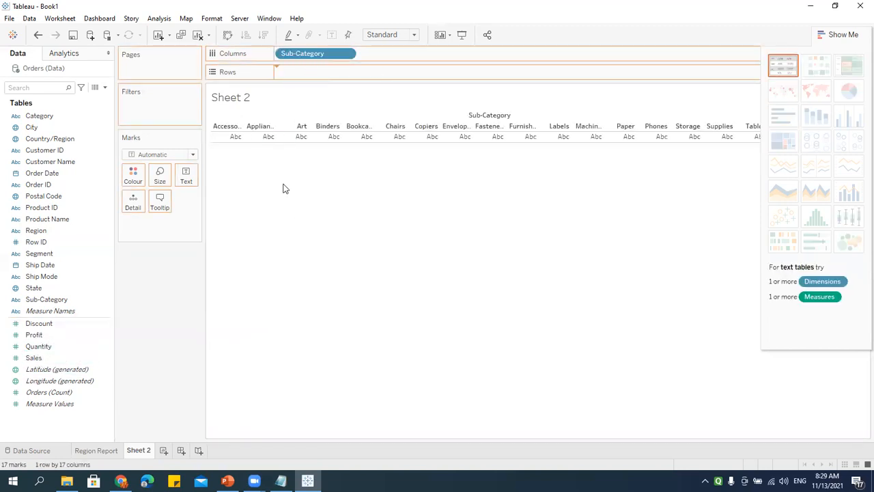
pyautogui.click(839, 35)
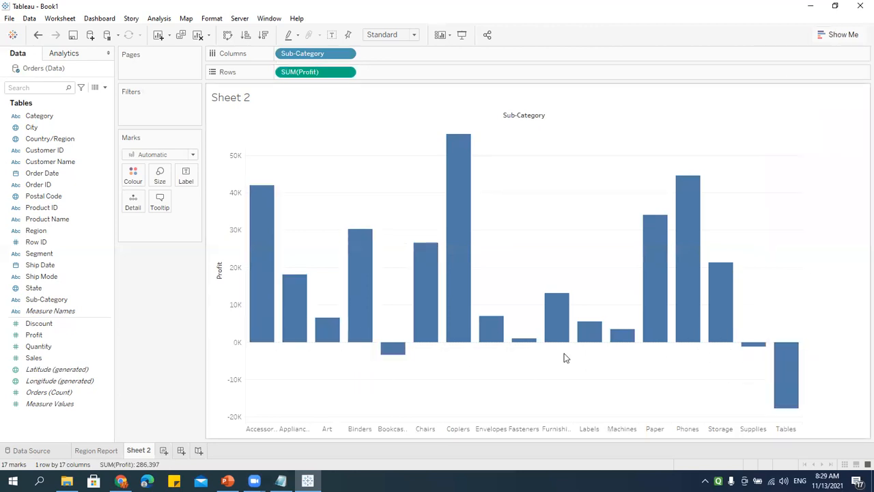
pyautogui.click(71, 300)
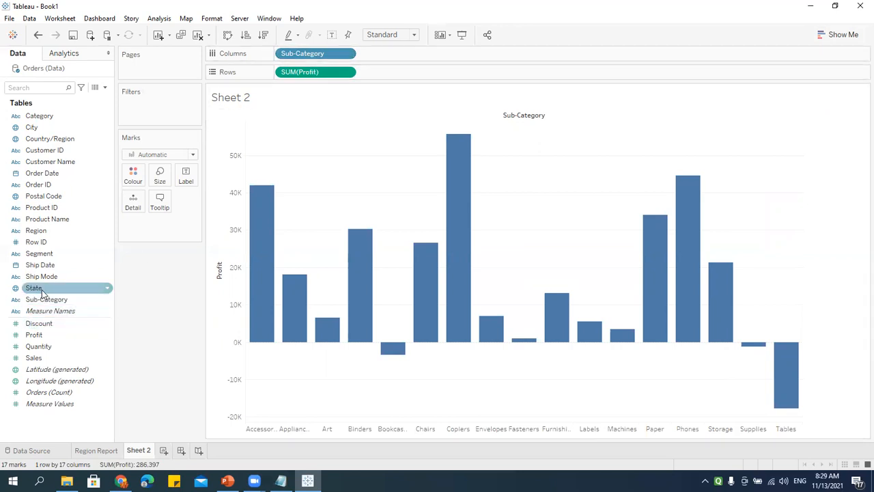
pyautogui.moveTo(41, 118); pyautogui.dragTo(143, 107)
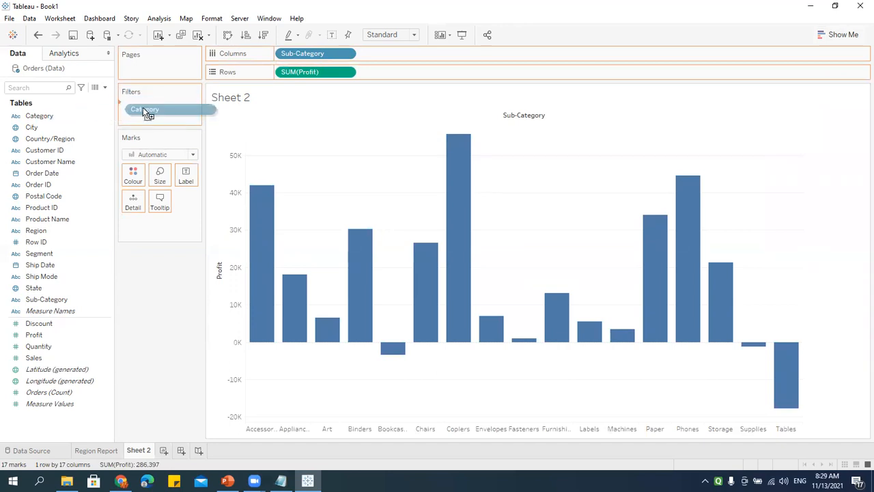
# Step: Drop Category on the Filters shelf with all three categories included
pyautogui.moveTo(143, 107)
pyautogui.mouseDown()
pyautogui.moveTo(51, 117)
pyautogui.moveTo(149, 112)
pyautogui.mouseUp()
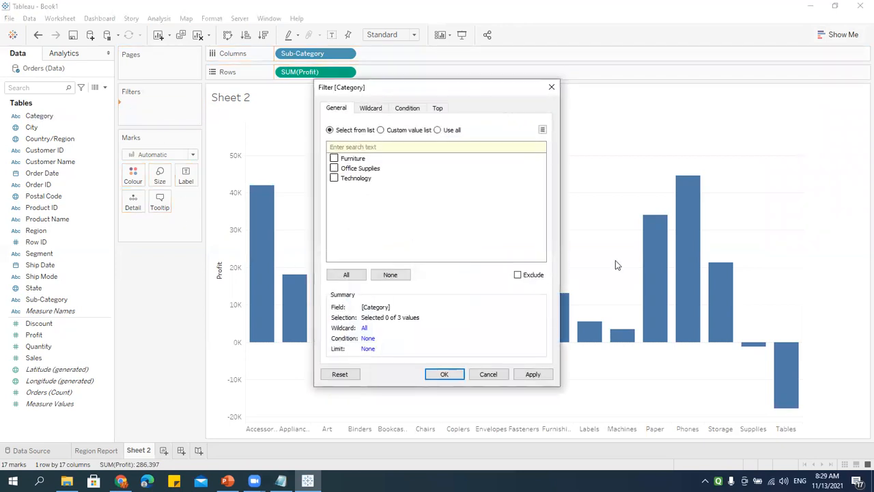
pyautogui.click(346, 274)
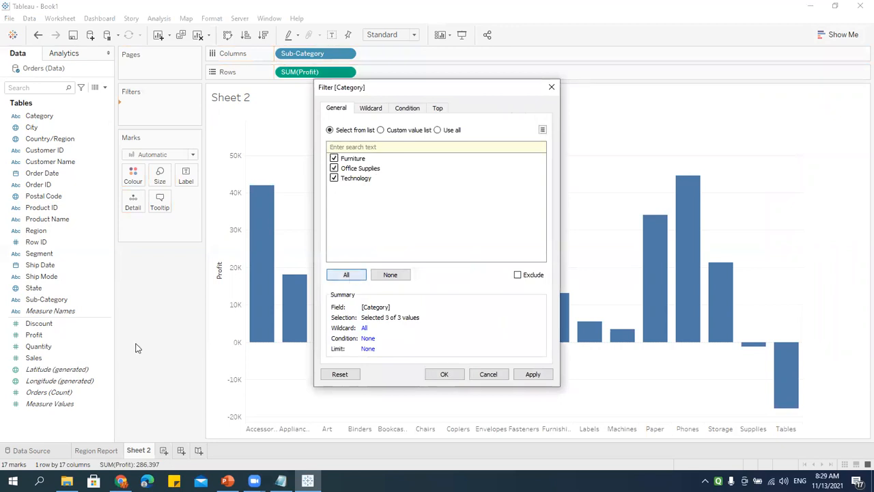
pyautogui.click(444, 375)
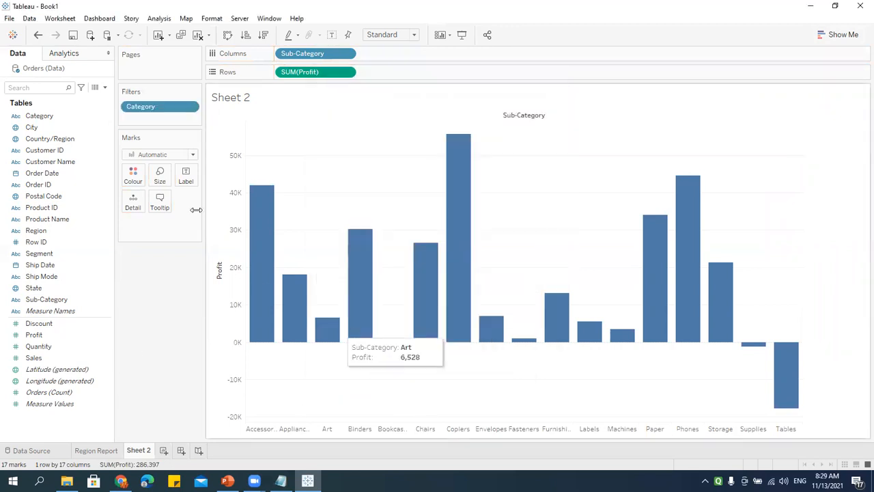
# Step: Edit the Category filter to keep only Furniture and show its filter card beside the chart
pyautogui.click(190, 108)
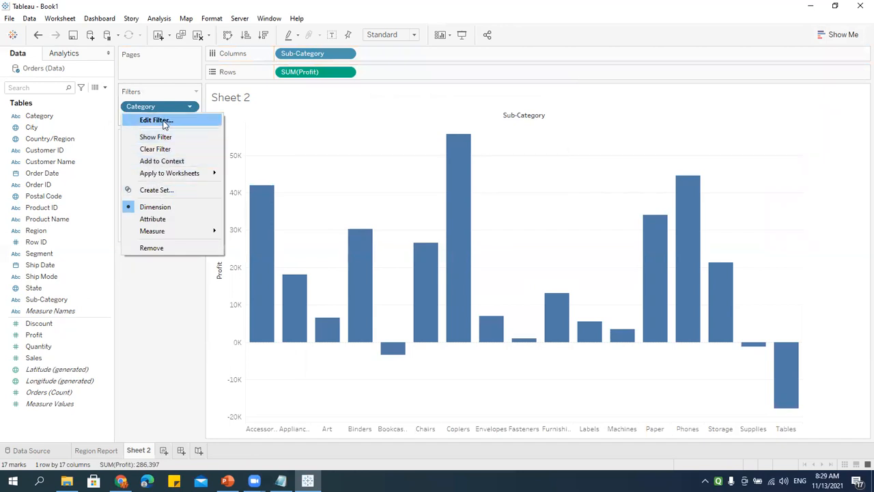
pyautogui.click(164, 125)
pyautogui.click(333, 168)
pyautogui.click(334, 178)
pyautogui.click(445, 374)
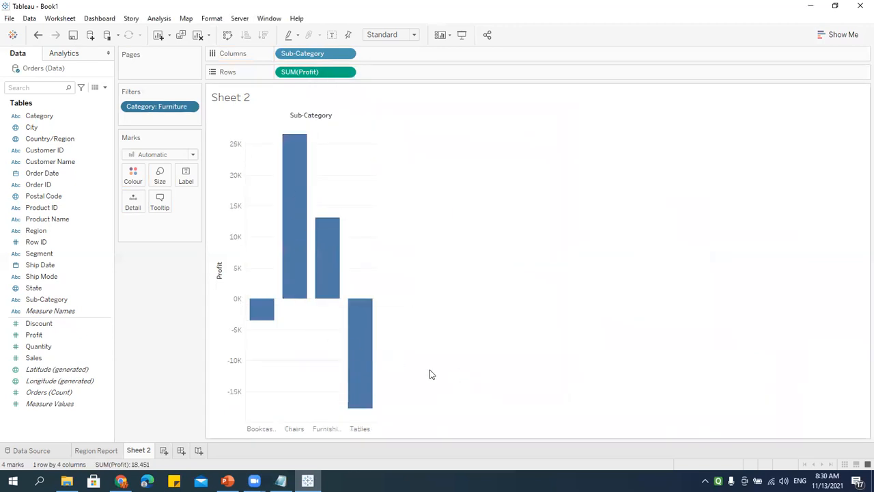
pyautogui.click(191, 107)
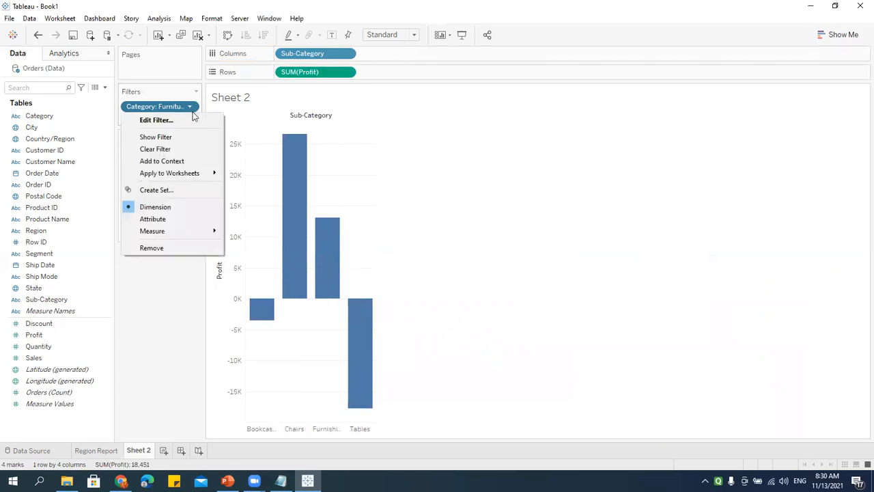
pyautogui.click(165, 139)
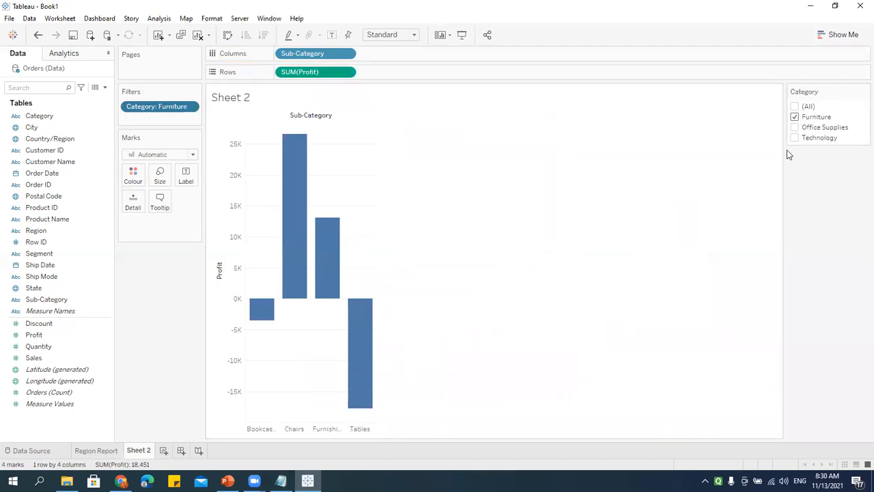
# Step: Make the Category filter a single-value dropdown and set it to Technology
pyautogui.click(861, 91)
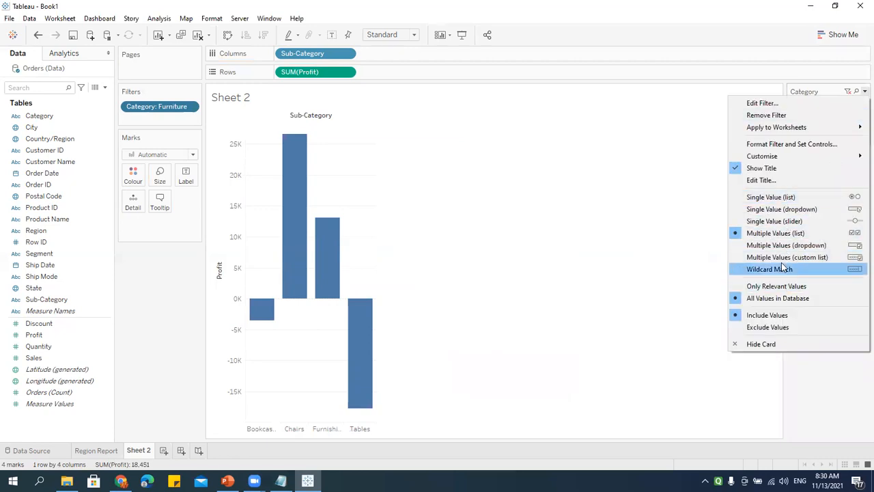
pyautogui.click(769, 210)
pyautogui.click(863, 106)
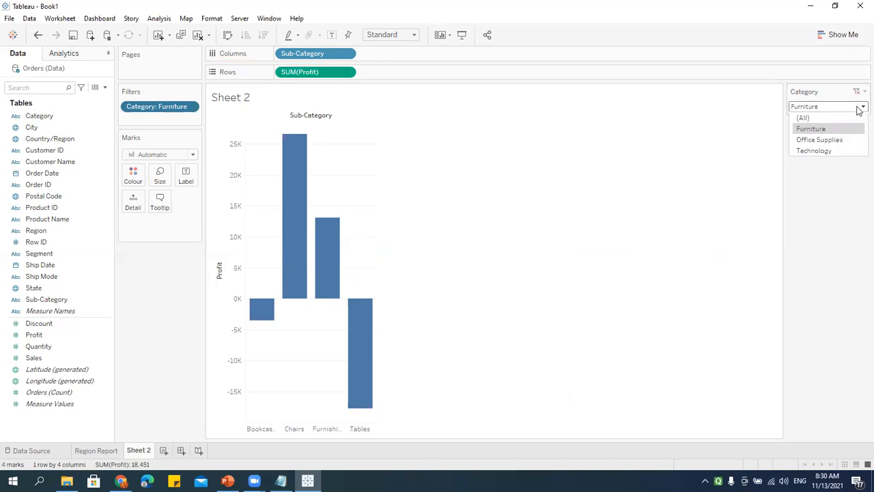
pyautogui.click(828, 140)
pyautogui.click(857, 106)
pyautogui.click(826, 150)
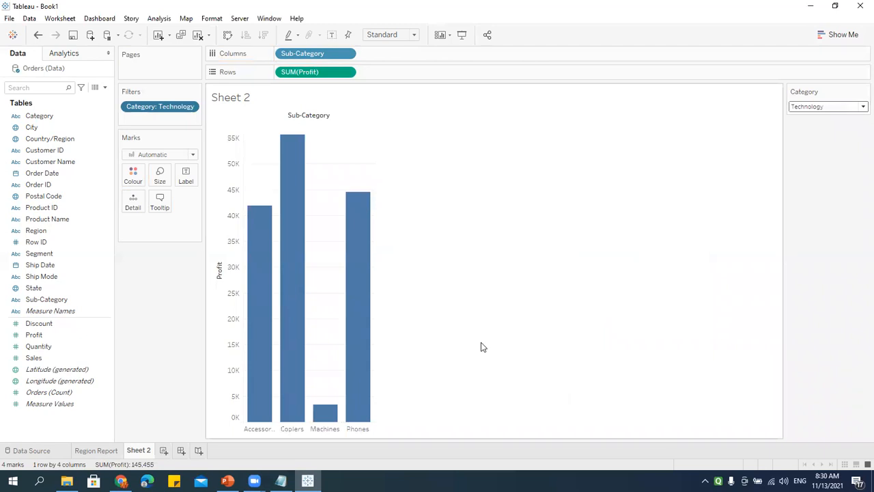
# Step: Rename Sheet 2 to 'Sub Category' and add a new blank worksheet
pyautogui.doubleClick(138, 450)
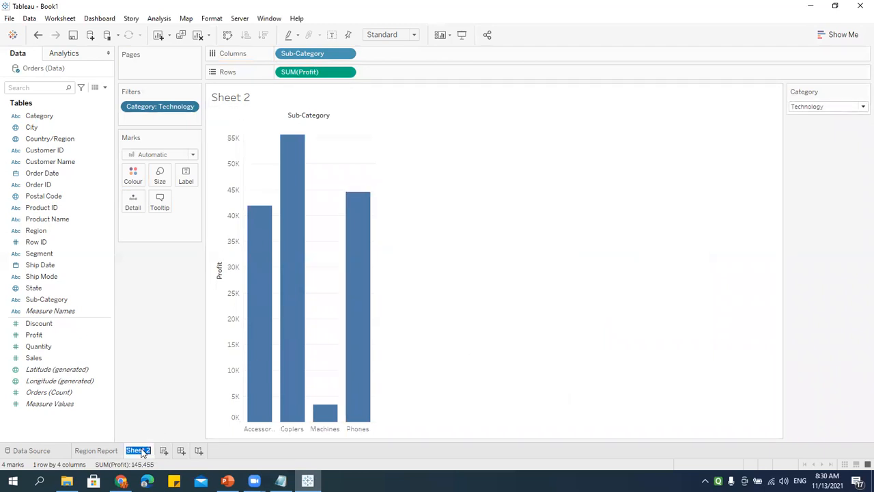
pyautogui.write('Sub Category')
pyautogui.press('Return')
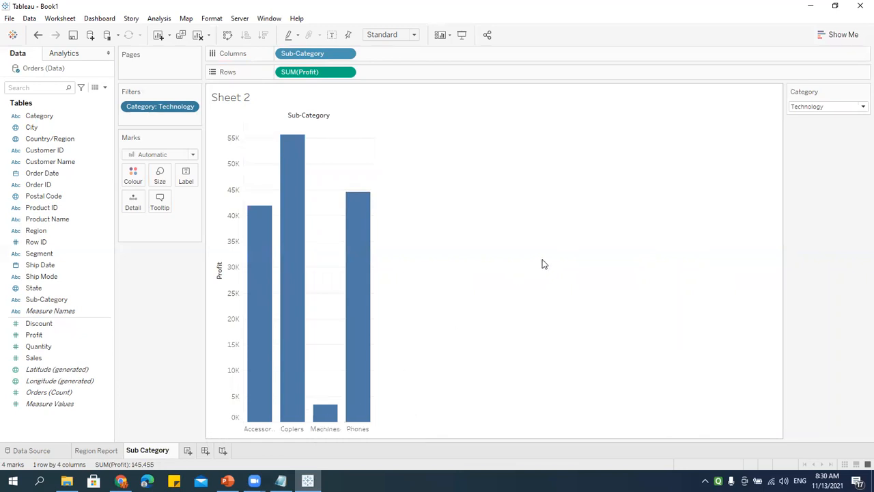
pyautogui.click(183, 450)
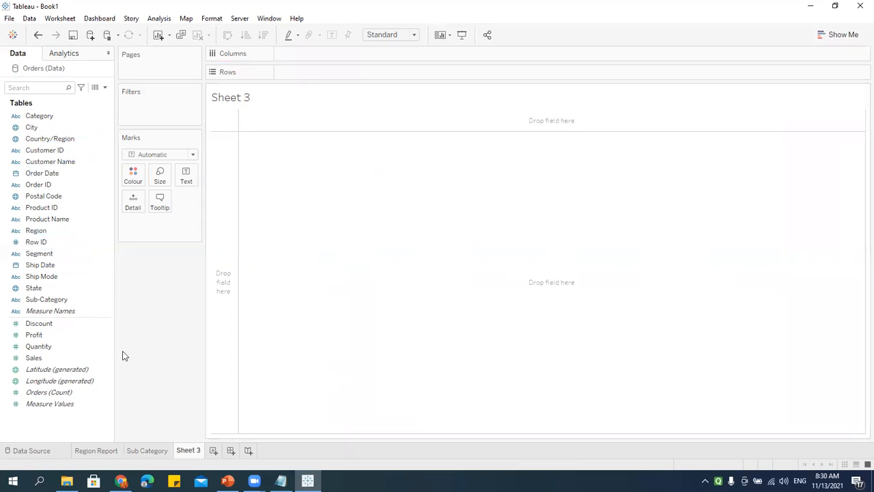
# Step: Plot the State field on a map in Sheet 3
pyautogui.click(34, 289)
pyautogui.click(40, 289)
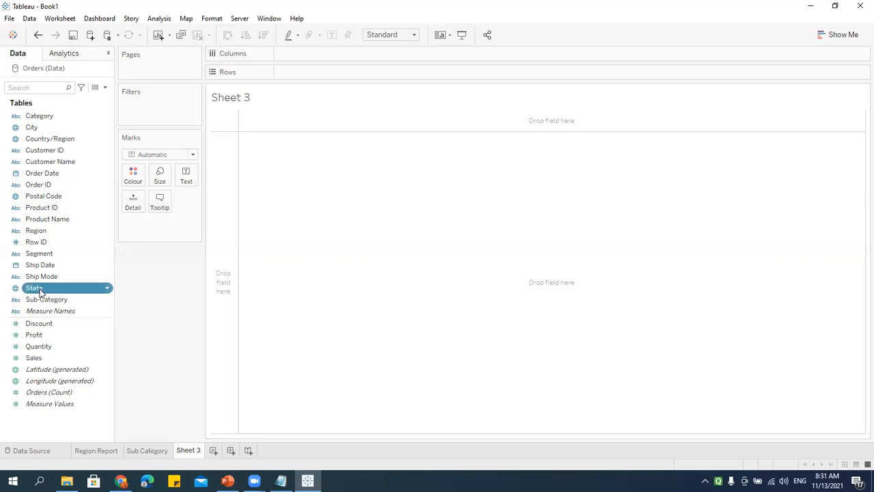
pyautogui.moveTo(542, 221); pyautogui.dragTo(538, 218)
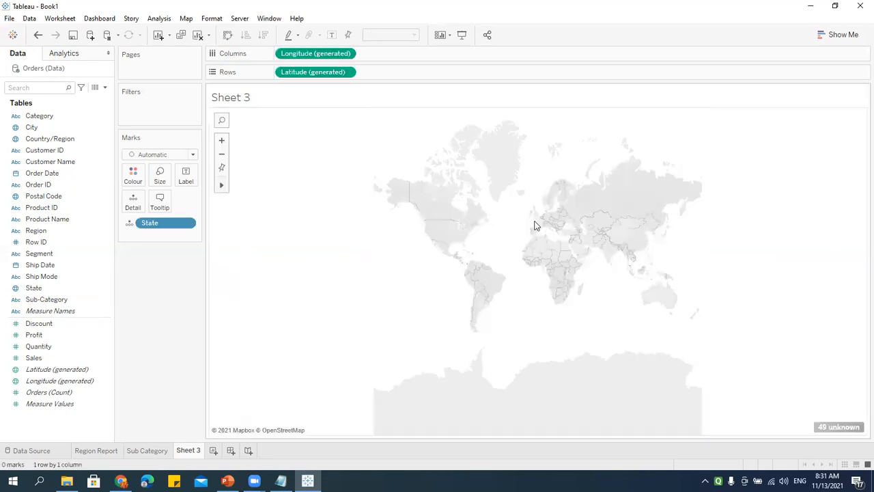
# Step: Open Edit Locations for the 49 unknown states and try taking the country from a data field
pyautogui.click(830, 431)
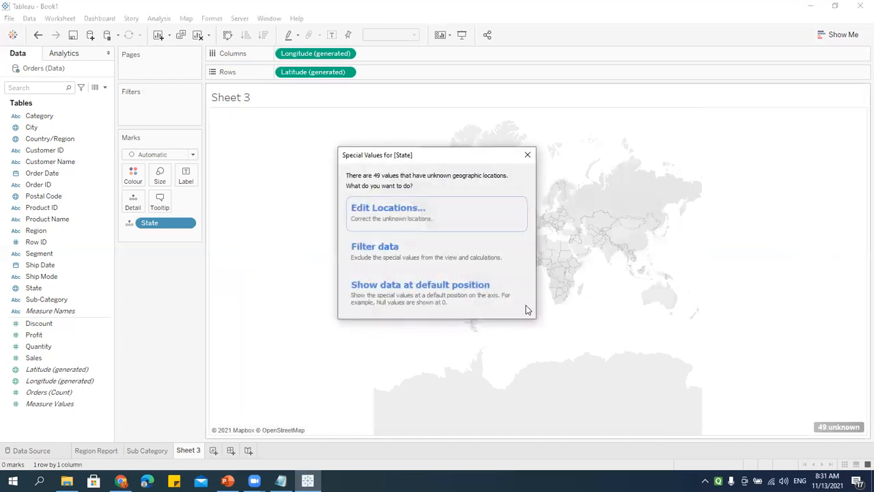
pyautogui.click(388, 211)
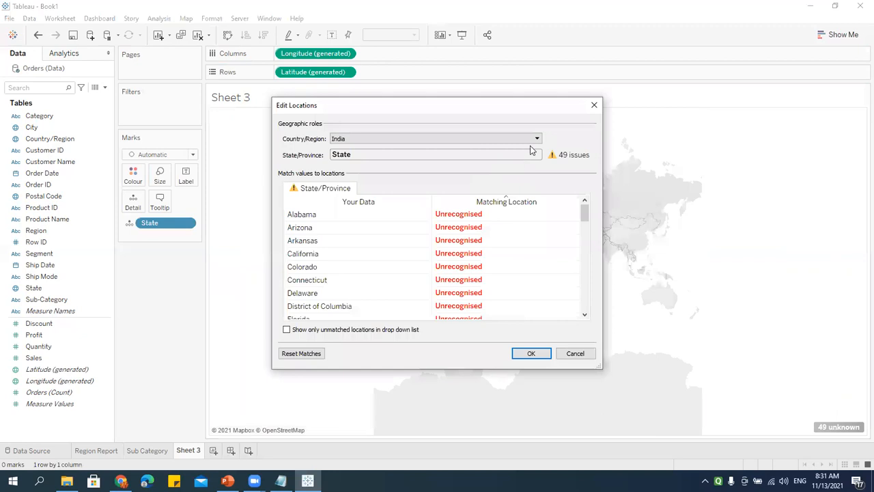
pyautogui.click(537, 138)
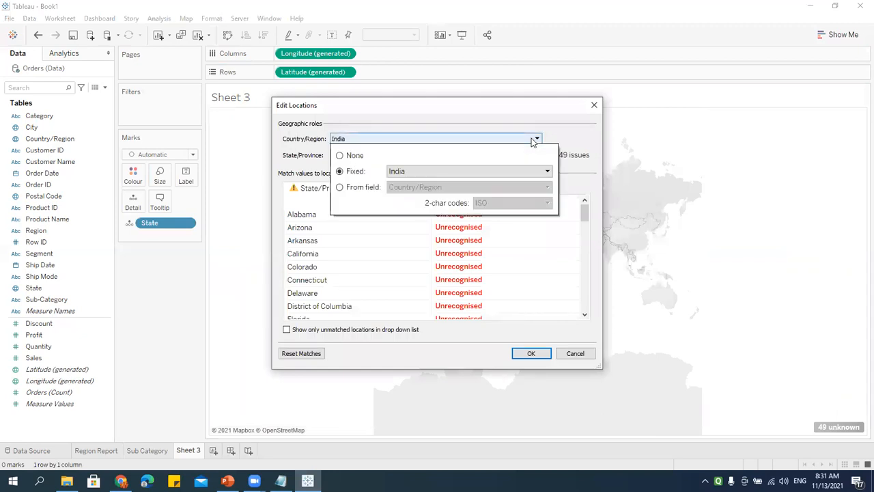
pyautogui.click(340, 187)
pyautogui.click(437, 187)
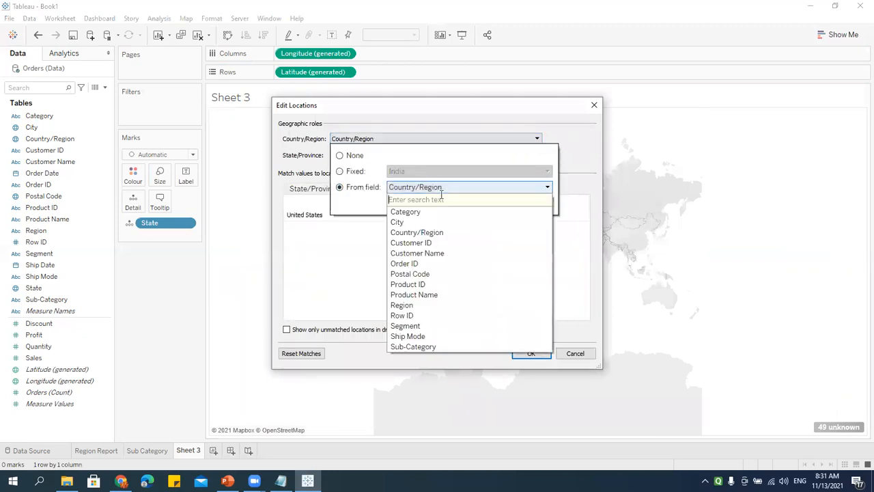
pyautogui.write('us')
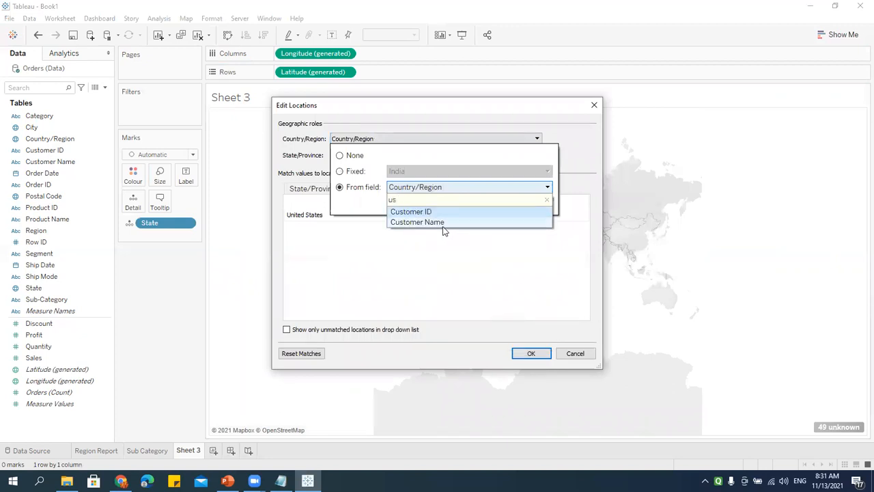
pyautogui.moveTo(394, 198); pyautogui.dragTo(352, 203)
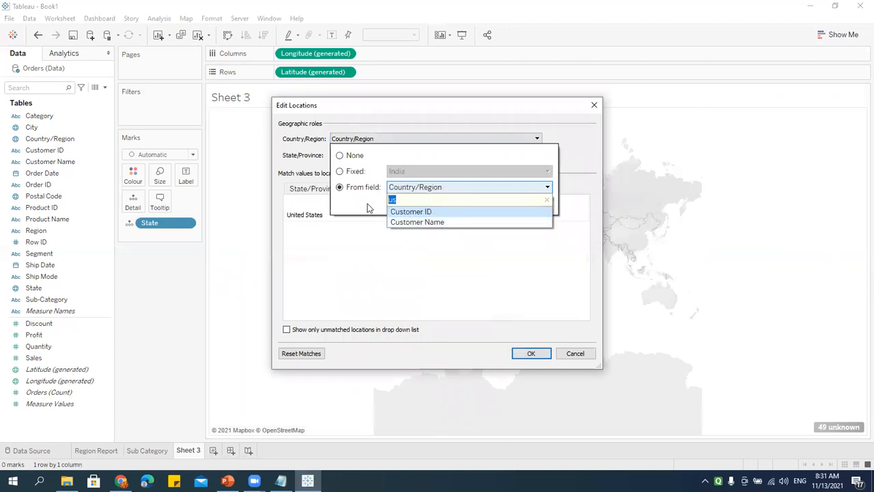
pyautogui.press('BackSpace')
pyautogui.click(356, 173)
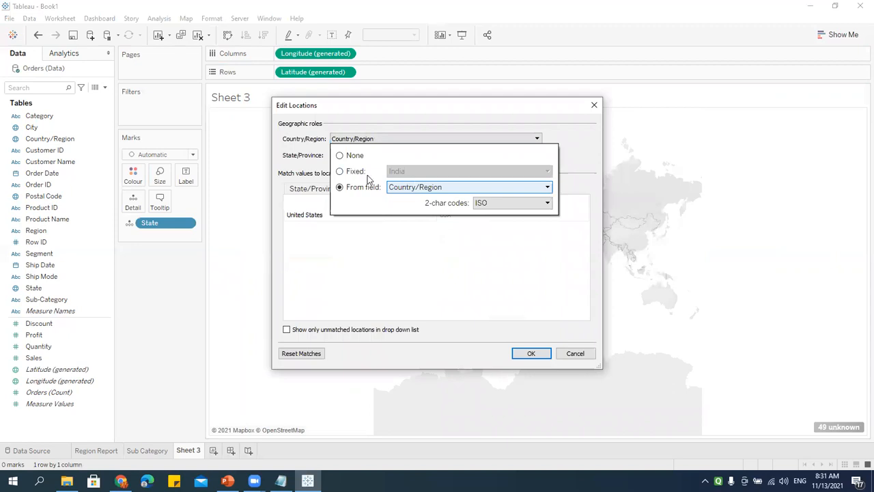
# Step: Fix the country to USA and confirm the corrected state locations
pyautogui.click(355, 172)
pyautogui.click(426, 172)
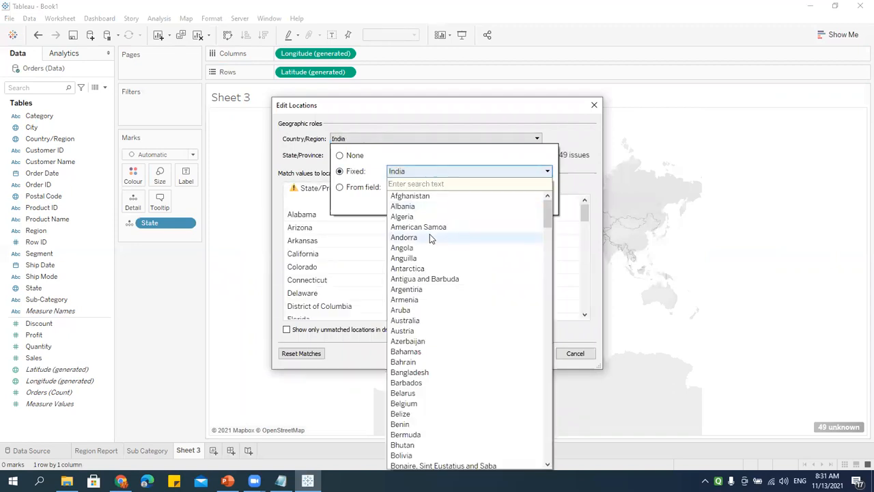
pyautogui.write('us')
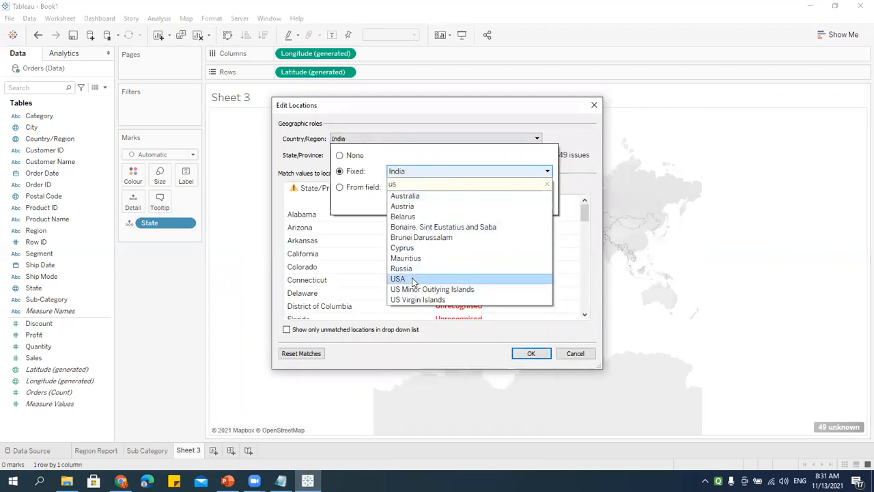
pyautogui.click(412, 279)
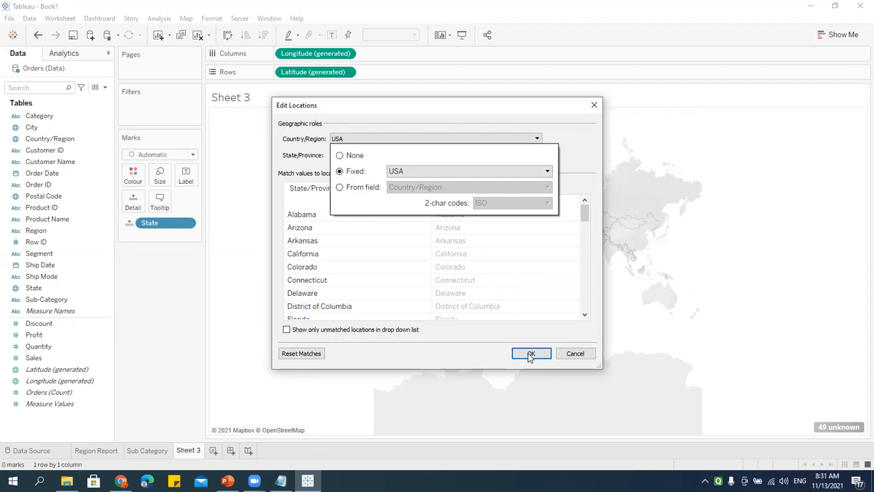
pyautogui.click(535, 282)
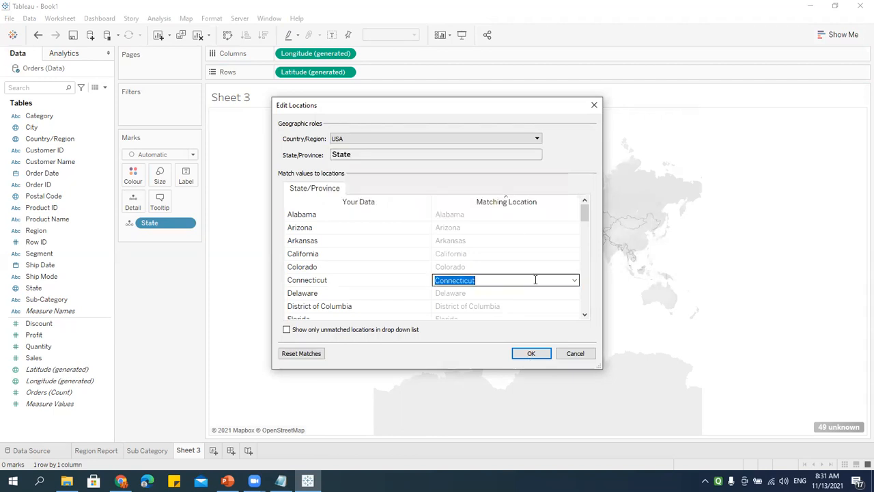
pyautogui.click(531, 354)
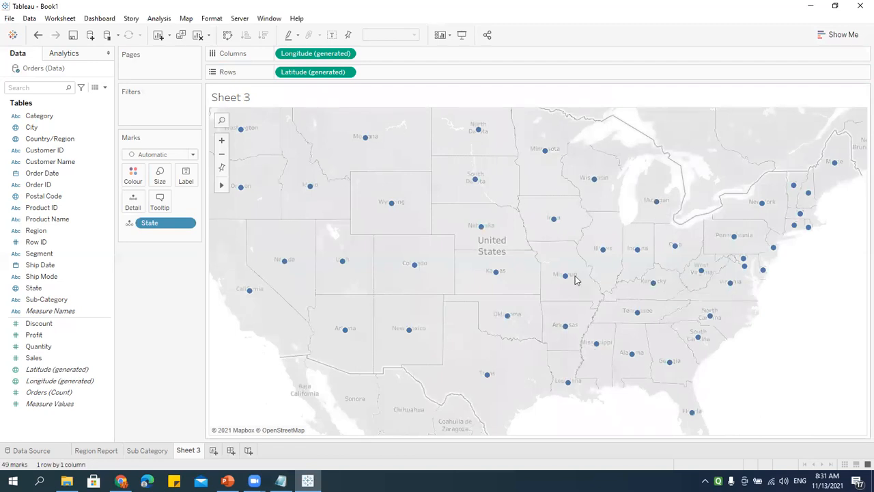
# Step: Make Sheet 3 a filled map coloured by SUM(Sales) and label each state with its name
pyautogui.click(847, 35)
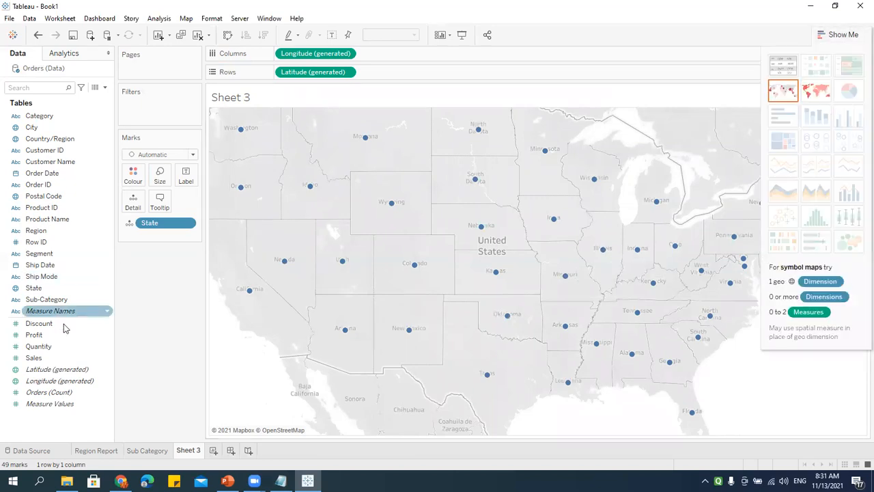
pyautogui.moveTo(34, 357); pyautogui.dragTo(160, 185)
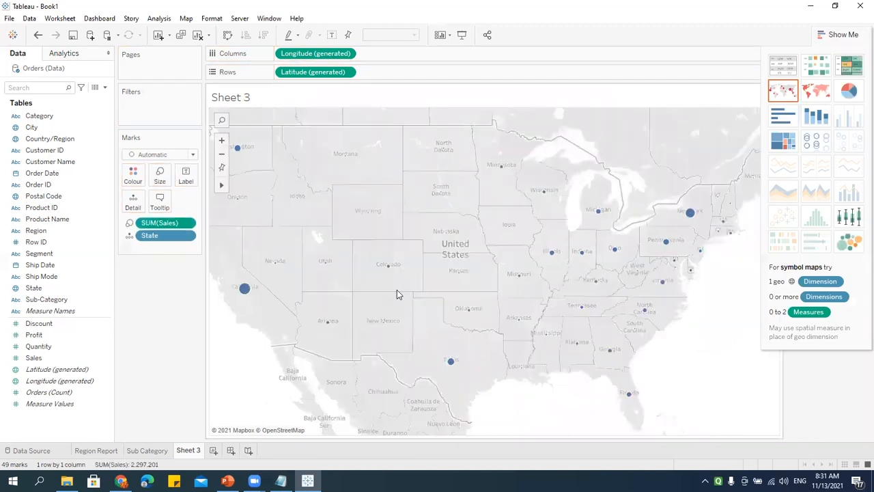
pyautogui.moveTo(240, 290)
pyautogui.moveTo(689, 215)
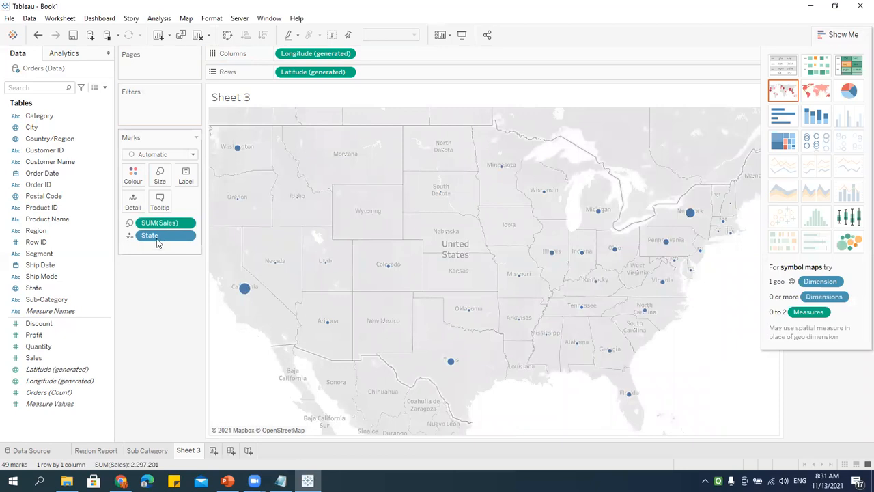
pyautogui.moveTo(160, 226); pyautogui.dragTo(134, 175)
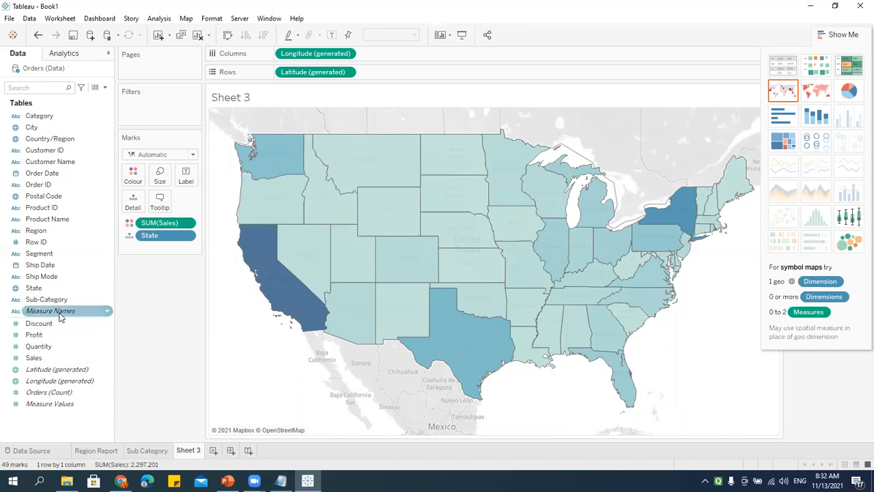
pyautogui.moveTo(44, 293); pyautogui.dragTo(186, 179)
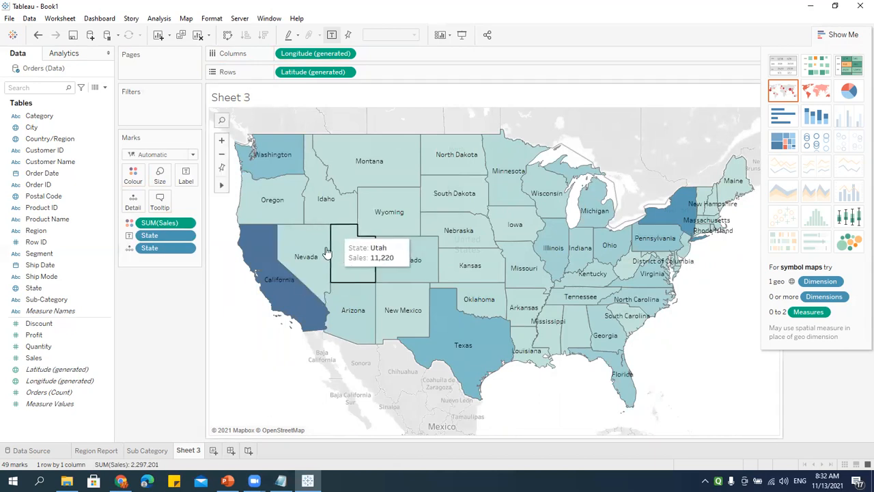
# Step: Rename Sheet 3 to 'State Report' and add a blank Sheet 4
pyautogui.doubleClick(196, 450)
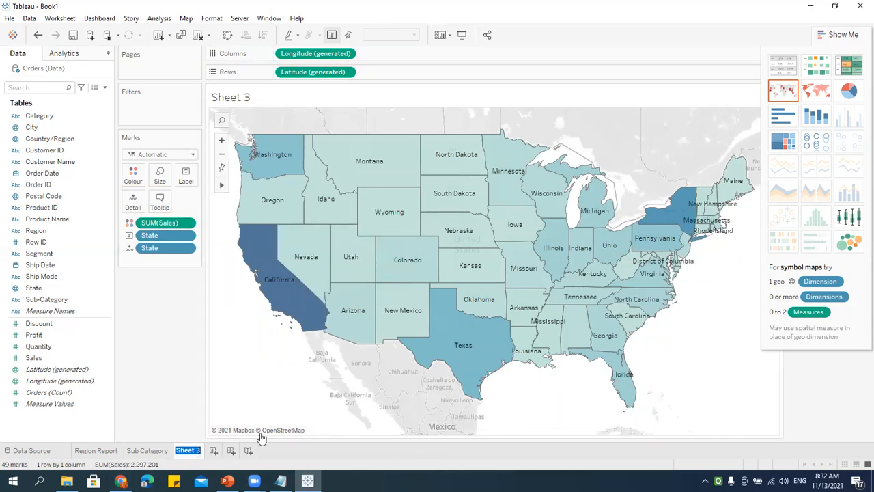
pyautogui.write('State Report')
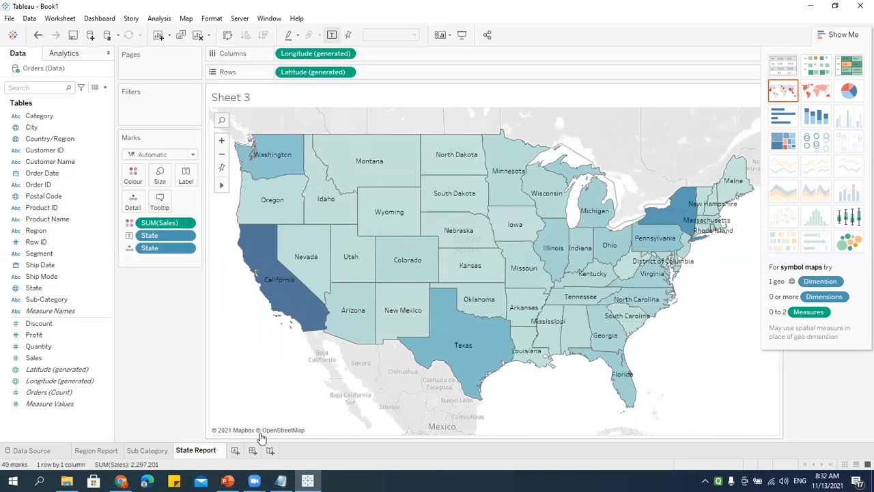
pyautogui.press('Return')
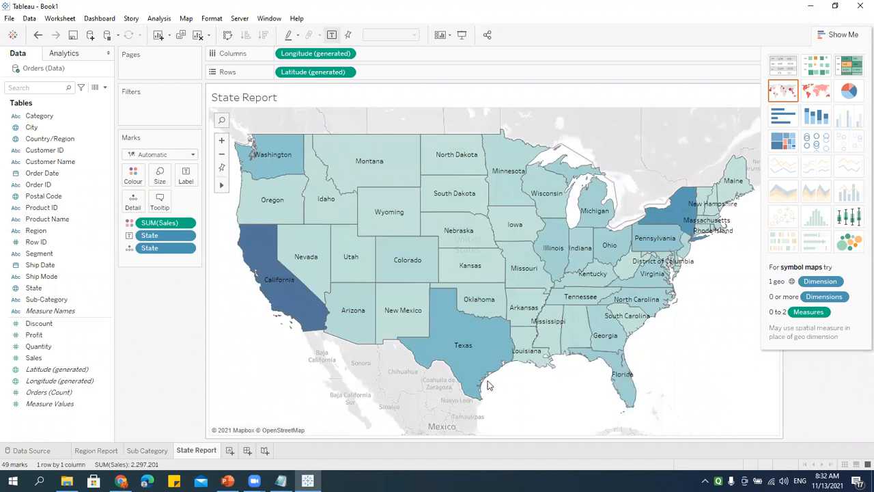
pyautogui.click(230, 452)
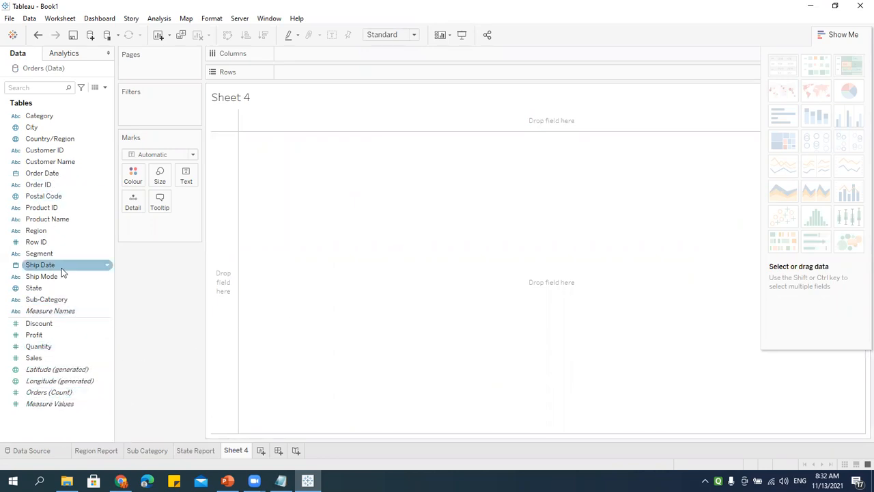
# Step: Put Region and Category on Rows with SUM(Sales) shown as cell text
pyautogui.moveTo(41, 232); pyautogui.dragTo(321, 73)
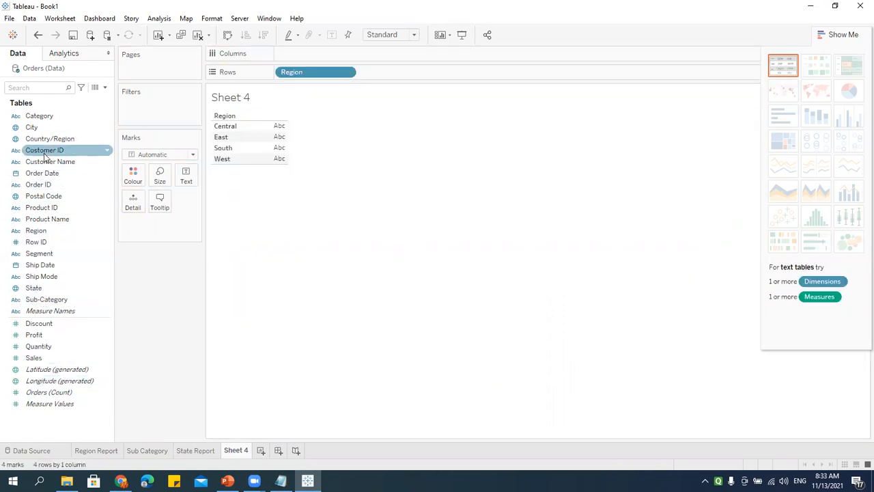
pyautogui.moveTo(39, 117)
pyautogui.mouseDown()
pyautogui.moveTo(419, 83)
pyautogui.moveTo(417, 72)
pyautogui.mouseUp()
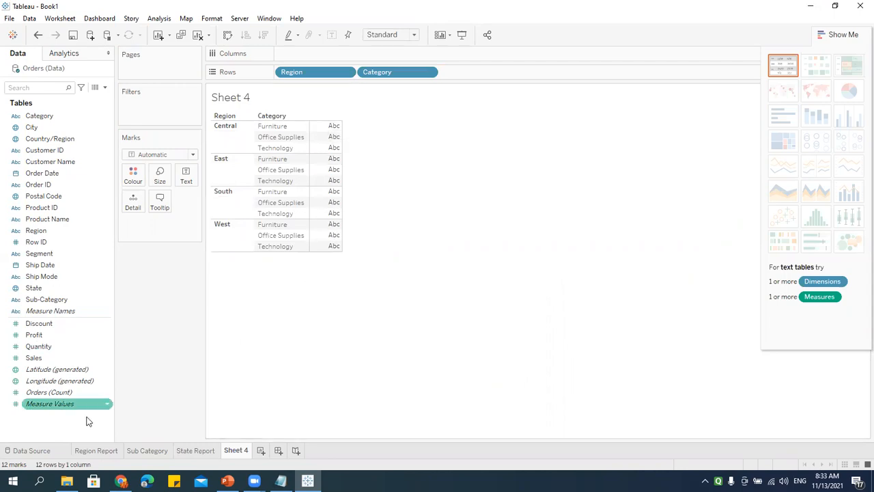
pyautogui.moveTo(45, 355)
pyautogui.mouseDown()
pyautogui.moveTo(58, 351)
pyautogui.moveTo(317, 55)
pyautogui.moveTo(194, 373)
pyautogui.moveTo(334, 50)
pyautogui.moveTo(308, 55)
pyautogui.moveTo(158, 372)
pyautogui.moveTo(164, 444)
pyautogui.mouseUp()
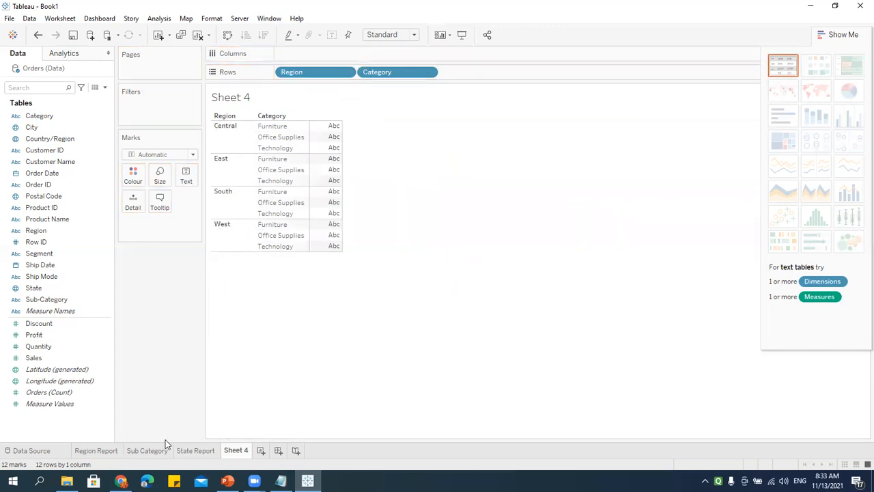
pyautogui.moveTo(43, 359); pyautogui.dragTo(188, 185)
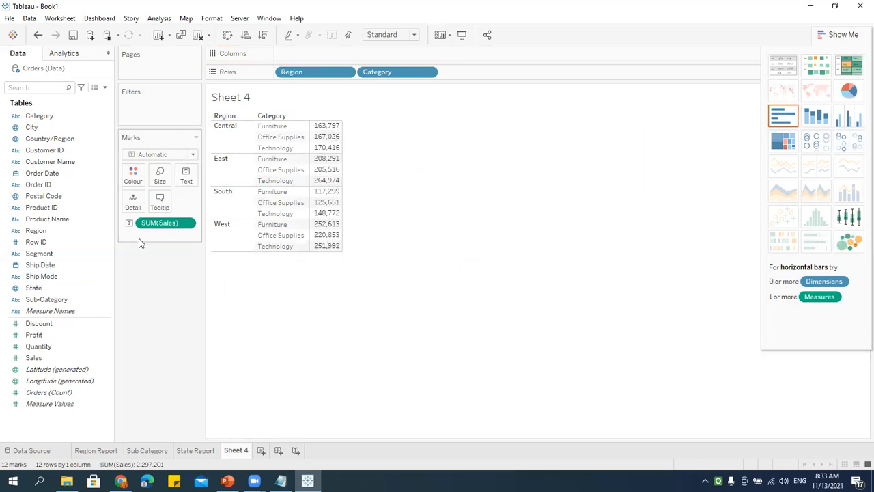
# Step: Try horizontal bars, then switch back to a text table in Show Me
pyautogui.moveTo(165, 224); pyautogui.dragTo(316, 55)
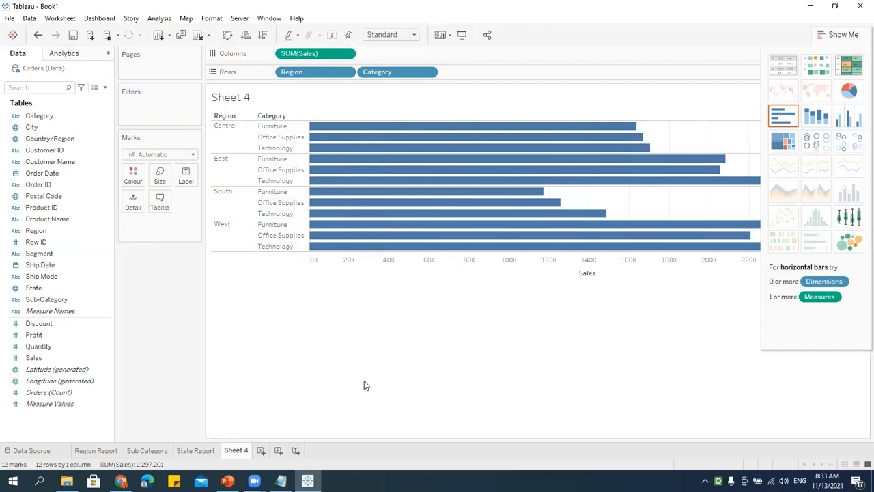
pyautogui.click(841, 35)
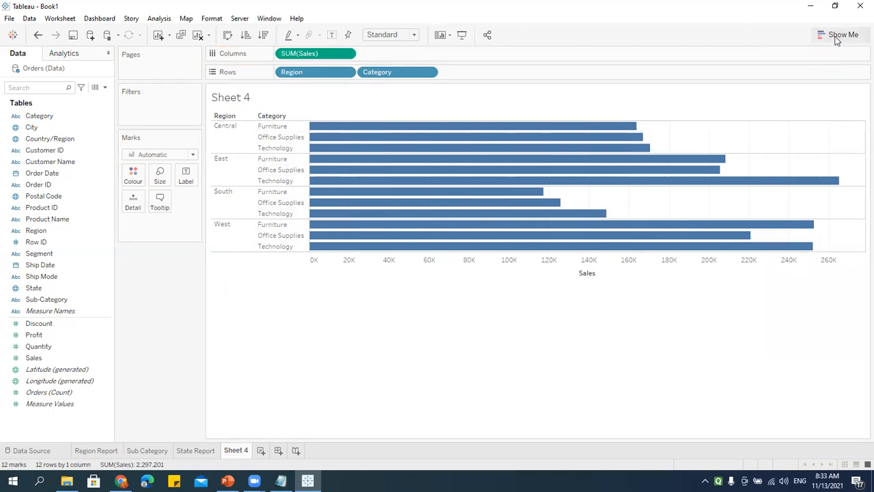
pyautogui.click(837, 40)
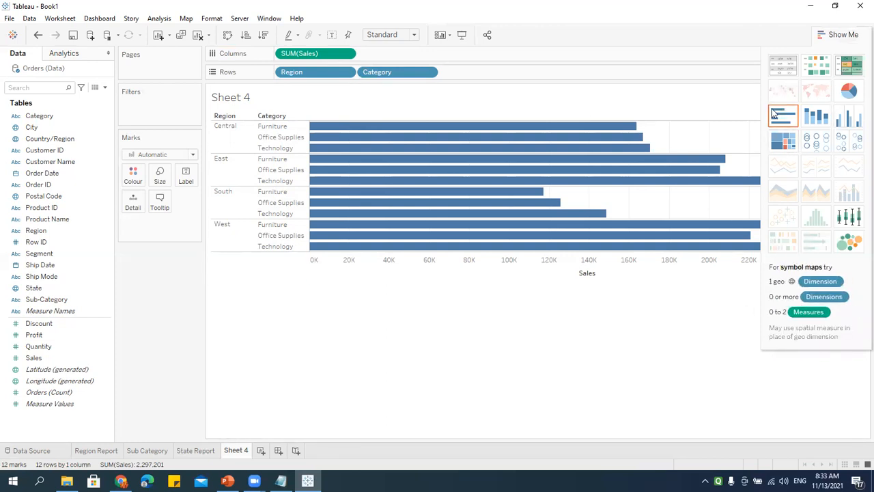
pyautogui.click(777, 73)
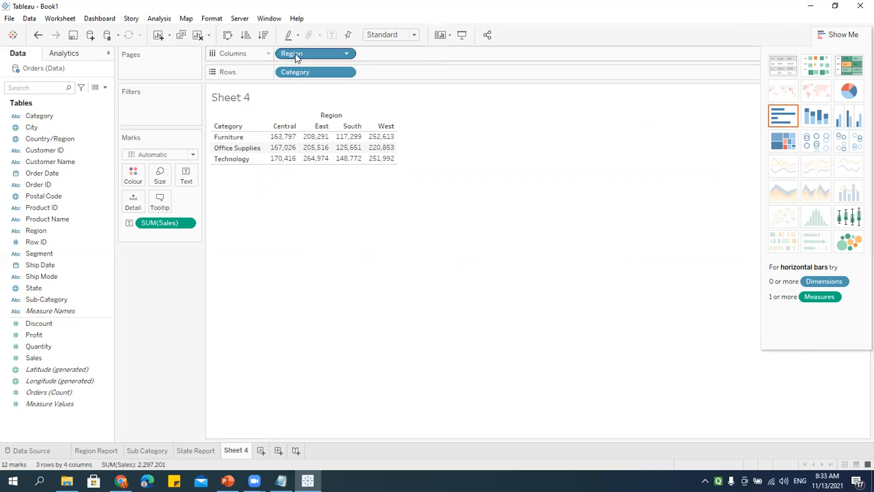
# Step: Swap rows and columns and stack Category after Region on Rows, leaving one Sales column
pyautogui.moveTo(306, 49); pyautogui.dragTo(340, 121)
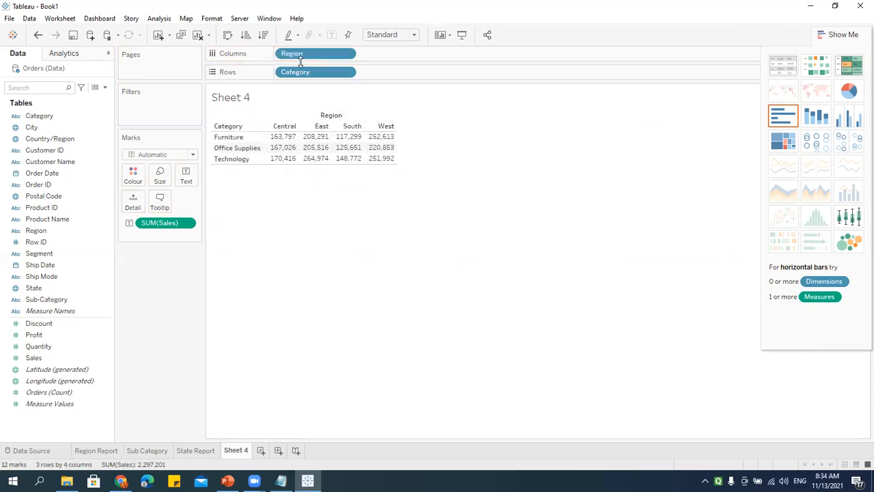
pyautogui.moveTo(310, 73)
pyautogui.mouseDown()
pyautogui.moveTo(437, 54)
pyautogui.moveTo(422, 76)
pyautogui.moveTo(347, 54)
pyautogui.moveTo(326, 73)
pyautogui.mouseUp()
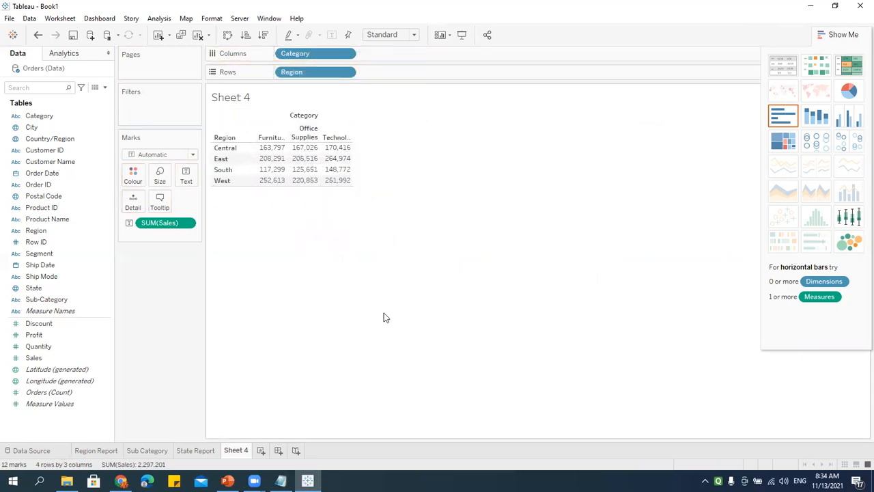
pyautogui.click(228, 35)
pyautogui.click(227, 35)
pyautogui.click(227, 35)
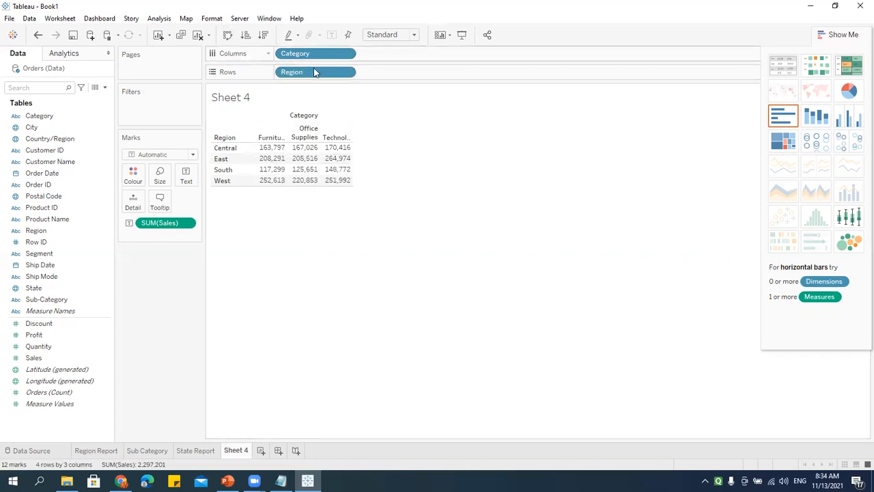
pyautogui.moveTo(314, 52); pyautogui.dragTo(402, 73)
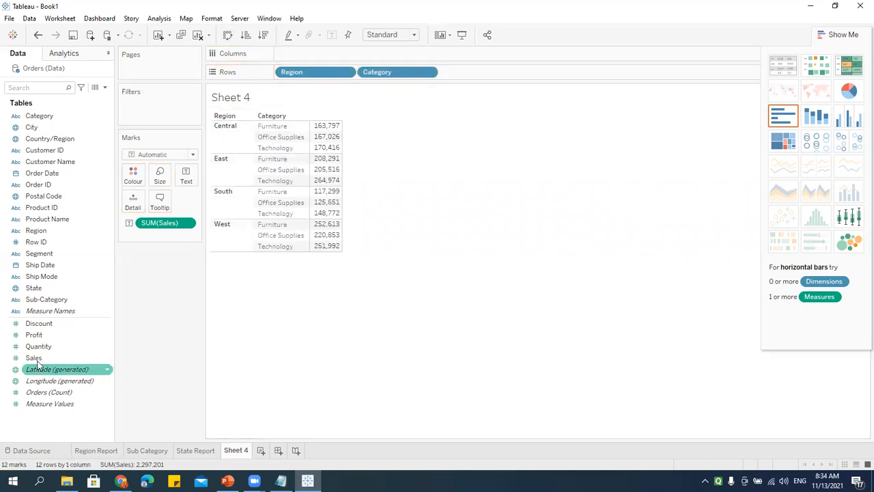
# Step: Add Profit beside Sales in the table and rename Sheet 4 to 'Category'
pyautogui.moveTo(34, 335); pyautogui.dragTo(337, 274)
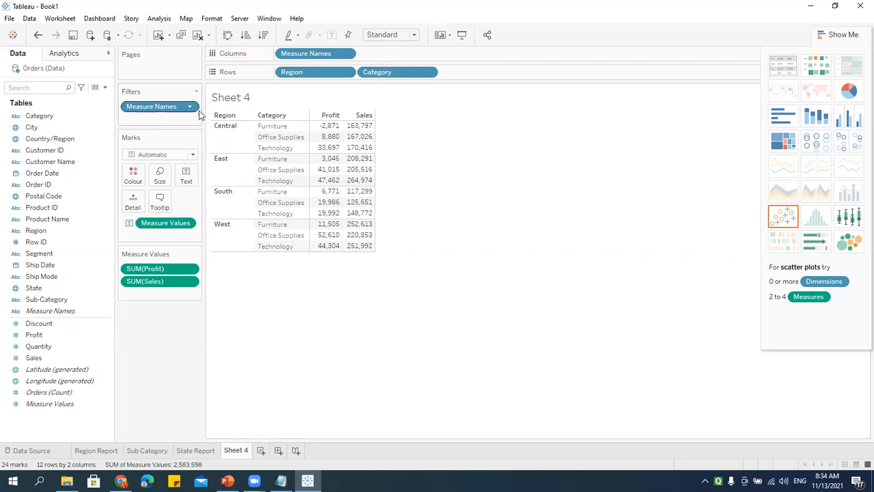
pyautogui.doubleClick(235, 449)
pyautogui.write('Category')
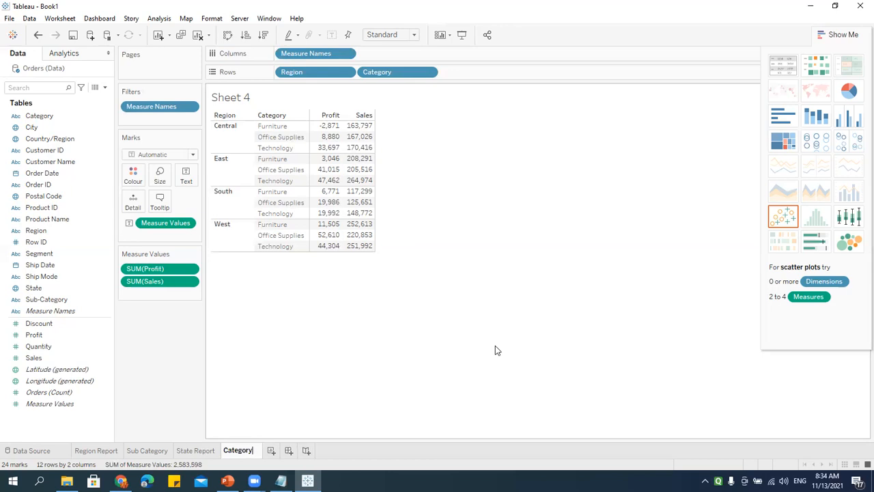
pyautogui.press('Return')
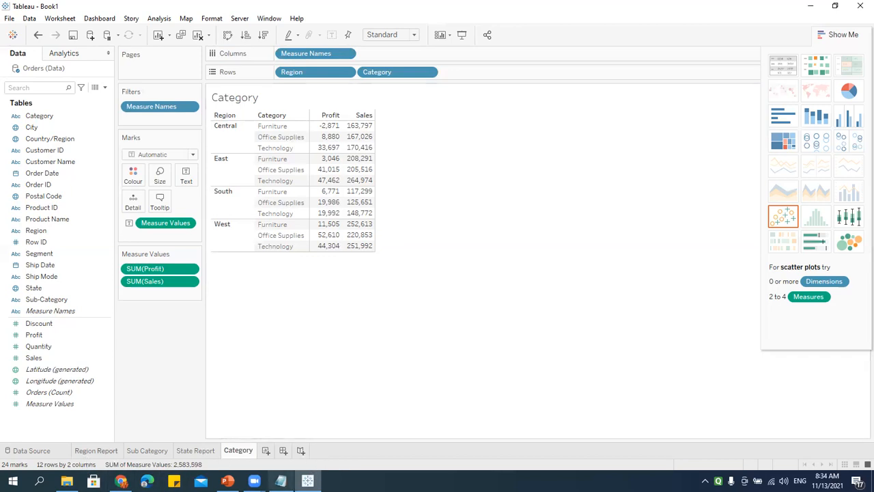
# Step: Append ' (Combine Reports)' to the Dashboard line in the Notepad notes, correcting the typo
pyautogui.click(281, 480)
pyautogui.click(351, 186)
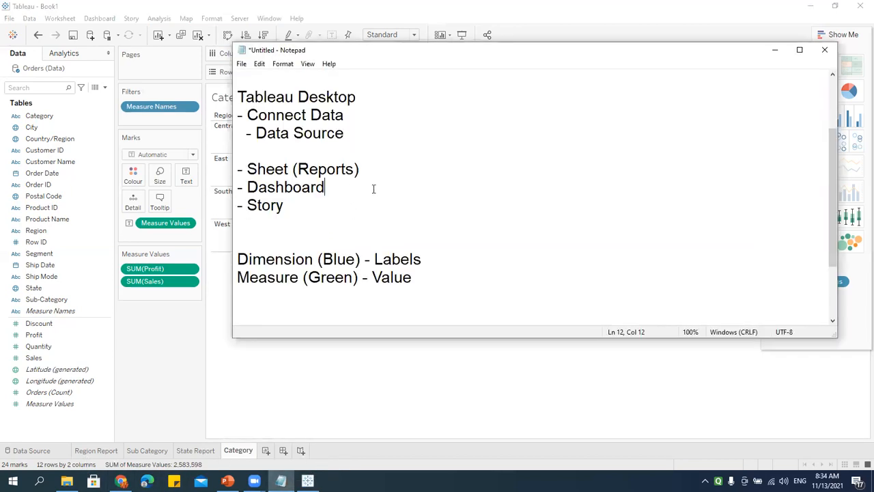
pyautogui.write('(Combine Reprot')
pyautogui.press('BackSpace')
pyautogui.press('BackSpace')
pyautogui.write('orts)')
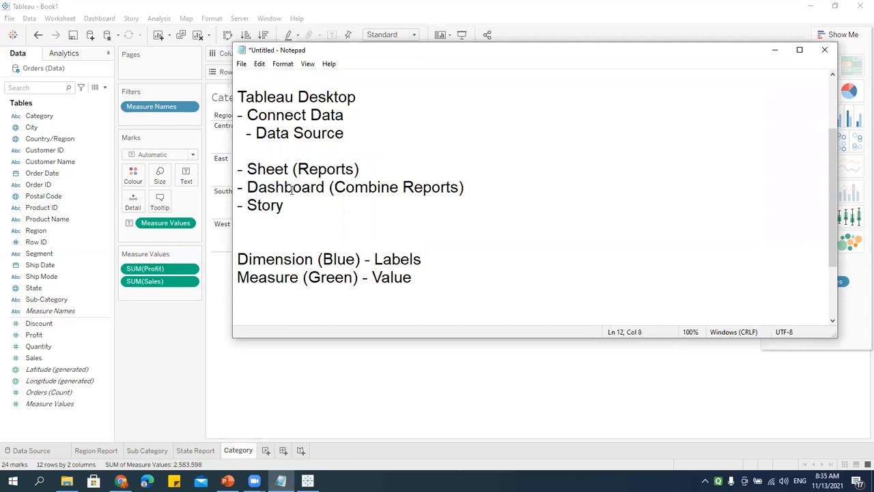
pyautogui.click(160, 375)
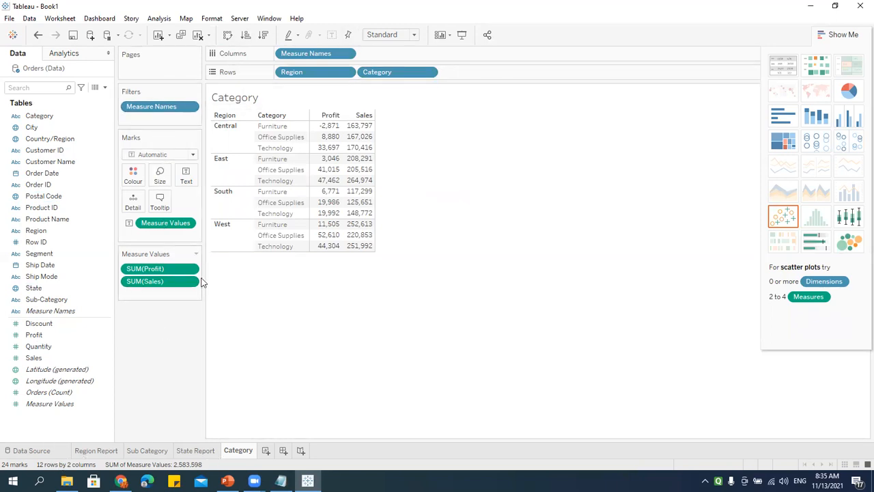
# Step: Create Dashboard 1 with Region Report on the left and Sub Category on the right
pyautogui.click(283, 452)
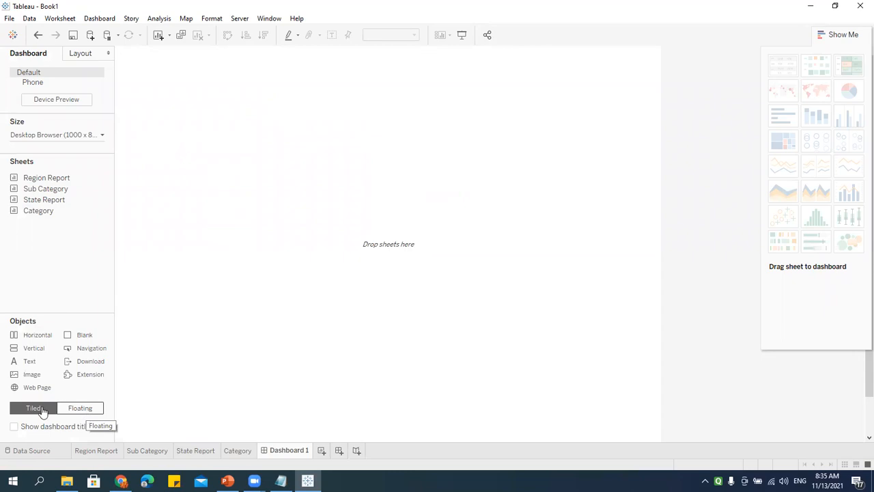
pyautogui.moveTo(39, 181)
pyautogui.moveTo(39, 180)
pyautogui.mouseDown()
pyautogui.moveTo(288, 181)
pyautogui.moveTo(253, 400)
pyautogui.mouseUp()
pyautogui.moveTo(39, 193)
pyautogui.moveTo(39, 194)
pyautogui.mouseDown()
pyautogui.moveTo(261, 225)
pyautogui.moveTo(476, 229)
pyautogui.mouseUp()
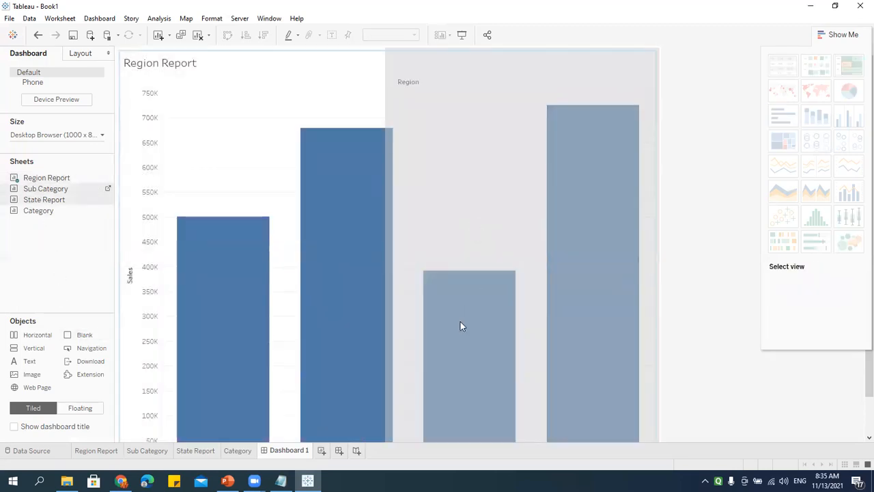
pyautogui.moveTo(460, 325); pyautogui.dragTo(450, 324)
# Step: Add State Report at lower left and Category below Sub Category, then start Dashboard 2
pyautogui.moveTo(48, 199)
pyautogui.mouseDown()
pyautogui.moveTo(260, 352)
pyautogui.moveTo(162, 351)
pyautogui.mouseUp()
pyautogui.moveTo(36, 211)
pyautogui.mouseDown()
pyautogui.moveTo(493, 312)
pyautogui.moveTo(497, 366)
pyautogui.mouseUp()
pyautogui.moveTo(471, 393); pyautogui.dragTo(472, 393)
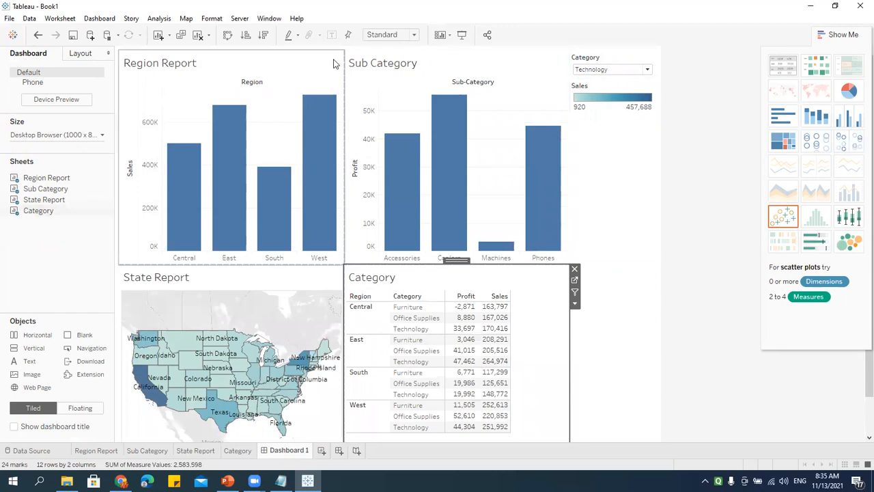
pyautogui.click(356, 450)
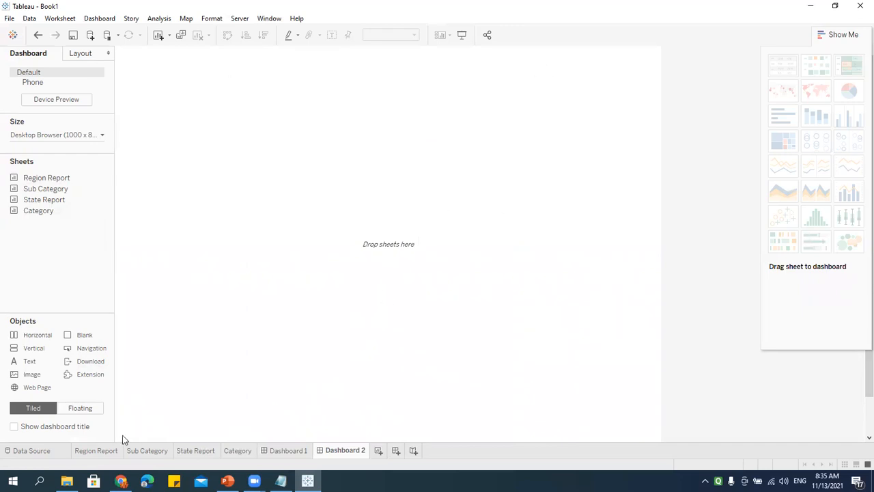
# Step: Add Region Report to Dashboard 2 as a floating chart, enlarged at the top-left
pyautogui.click(82, 410)
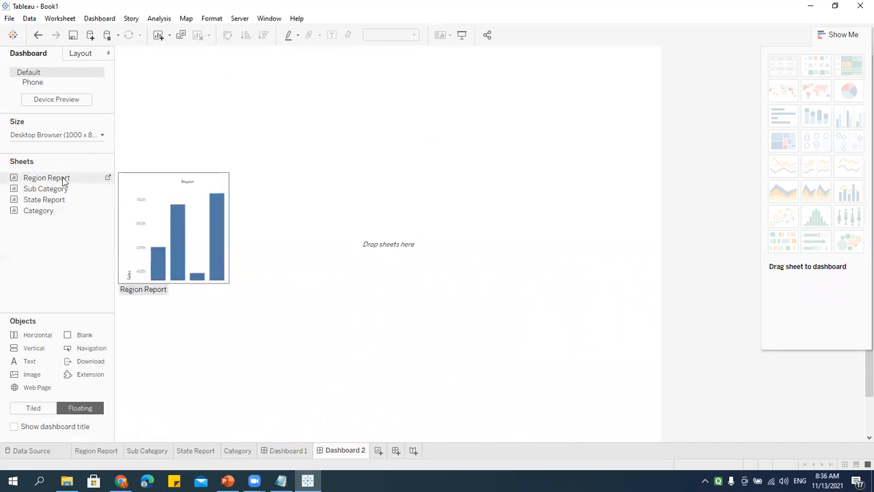
pyautogui.moveTo(37, 179); pyautogui.dragTo(348, 128)
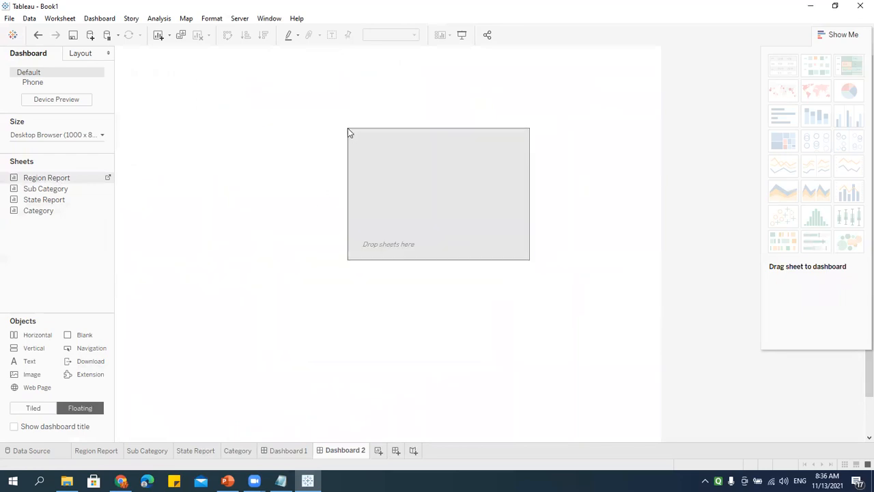
pyautogui.moveTo(441, 123); pyautogui.dragTo(317, 112)
pyautogui.moveTo(258, 81); pyautogui.dragTo(229, 61)
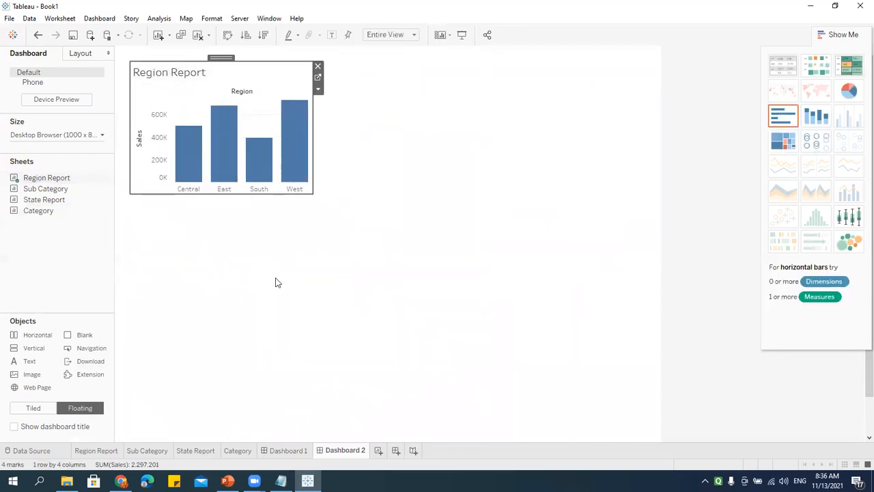
pyautogui.moveTo(312, 193); pyautogui.dragTo(361, 233)
pyautogui.moveTo(250, 58)
pyautogui.mouseDown()
pyautogui.moveTo(249, 80)
pyautogui.moveTo(242, 53)
pyautogui.mouseUp()
# Step: Compare Dashboard 2 with Dashboard 1, then open the Region Report worksheet
pyautogui.click(295, 451)
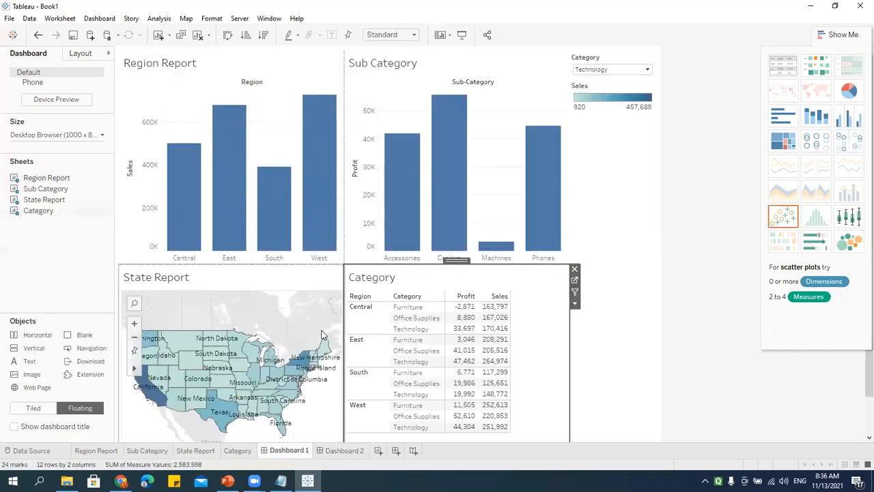
pyautogui.click(337, 450)
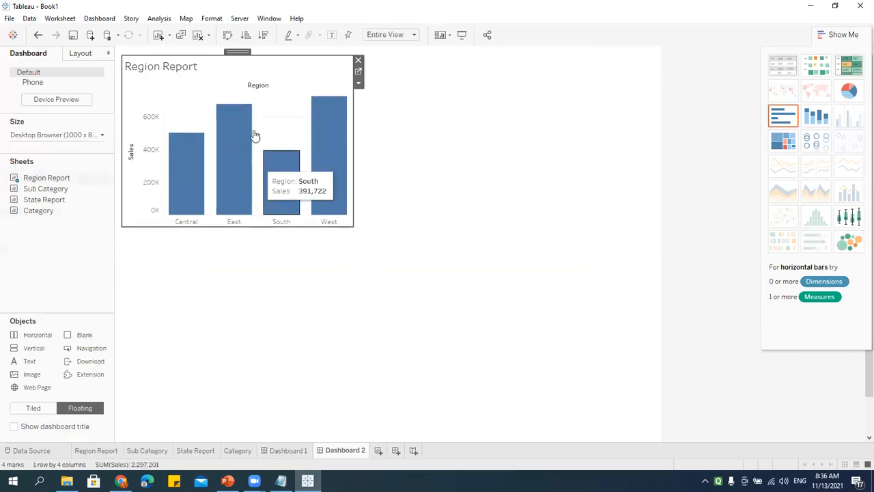
pyautogui.click(444, 304)
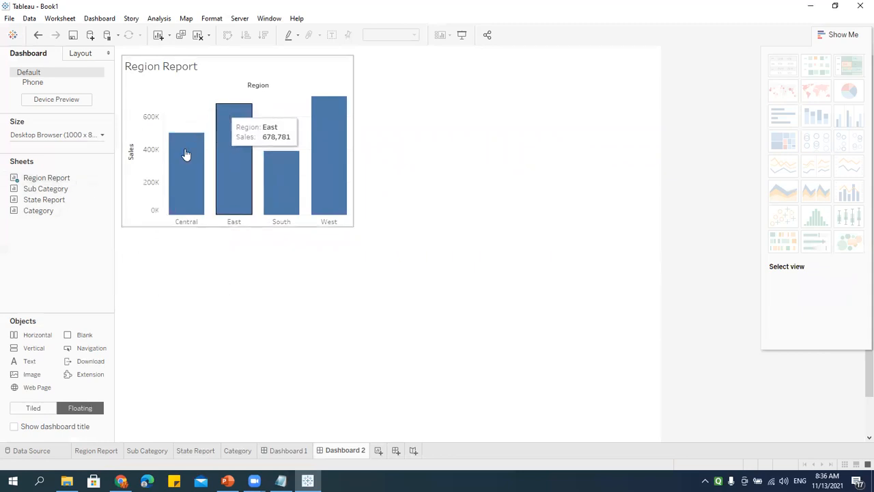
pyautogui.click(96, 451)
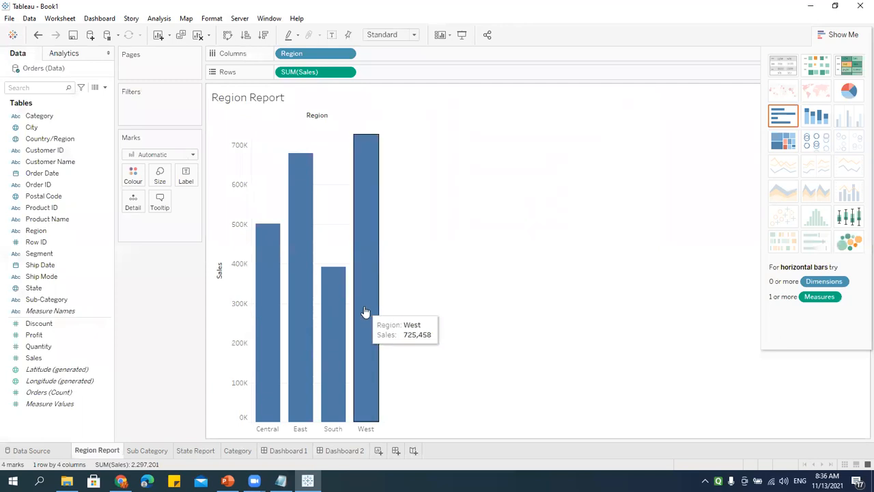
# Step: Colour Region Report's bars by Category and check the stacked bars on Dashboard 2
pyautogui.moveTo(39, 115); pyautogui.dragTo(133, 178)
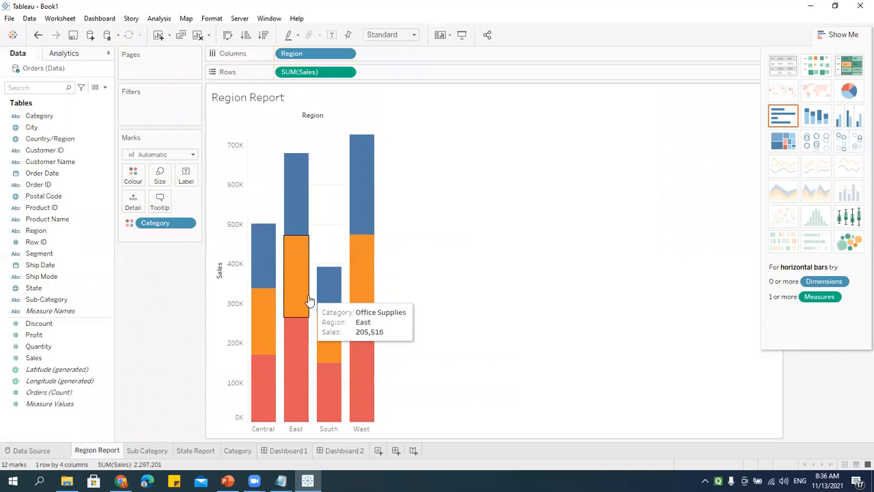
pyautogui.click(336, 450)
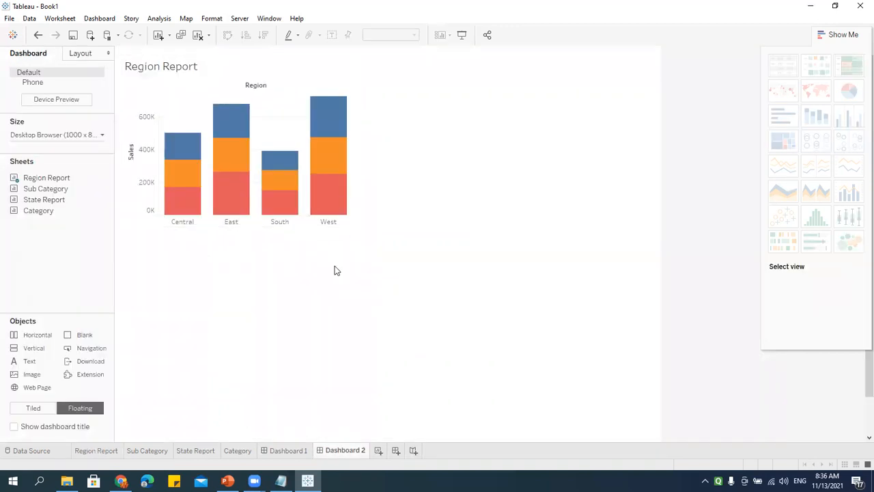
pyautogui.click(107, 453)
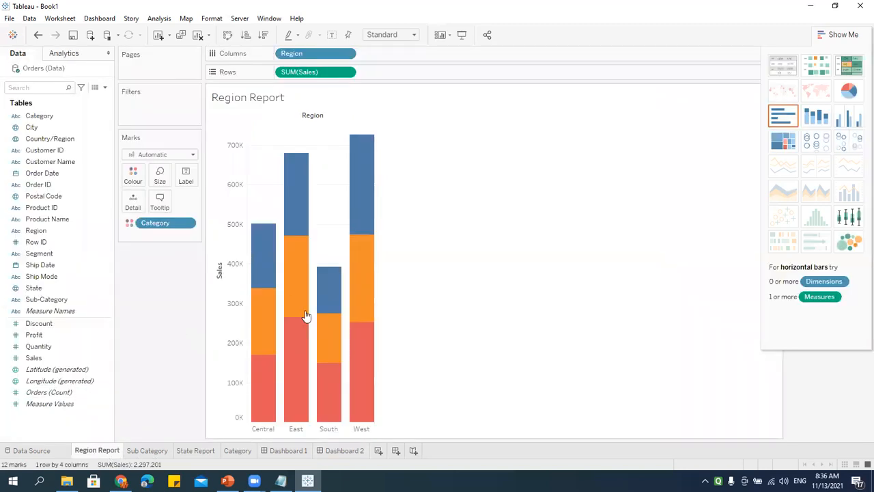
pyautogui.click(331, 453)
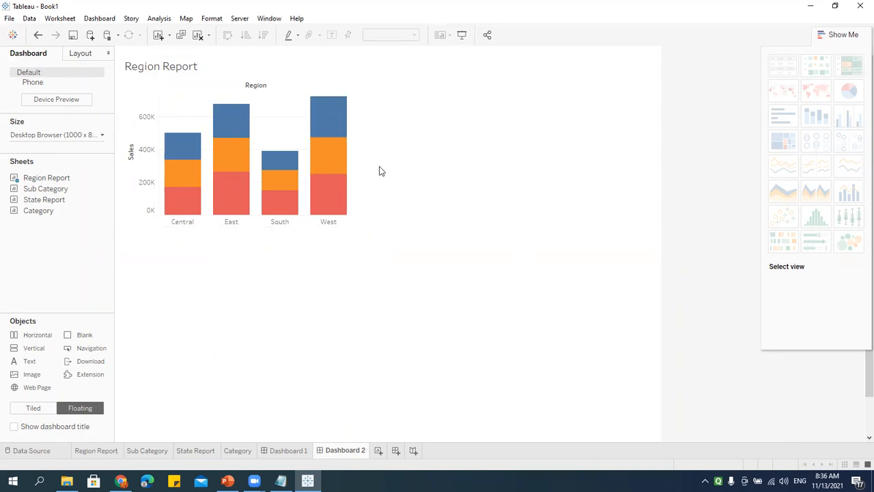
pyautogui.click(104, 453)
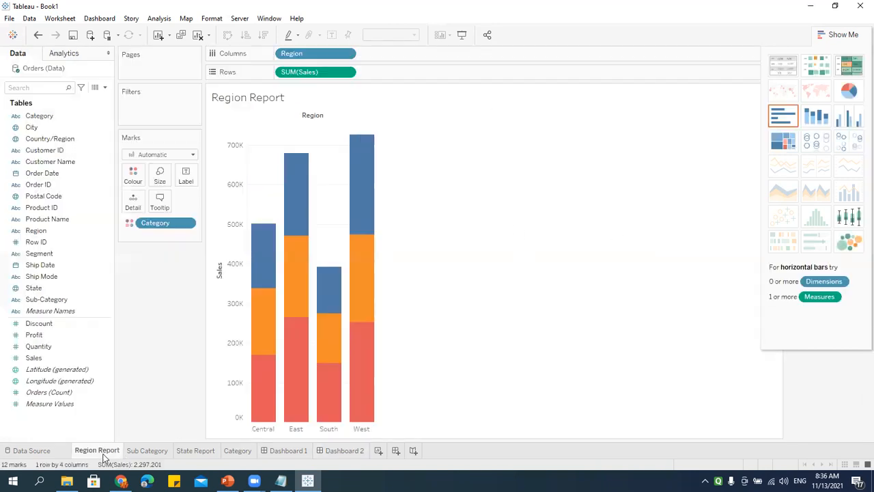
pyautogui.click(340, 450)
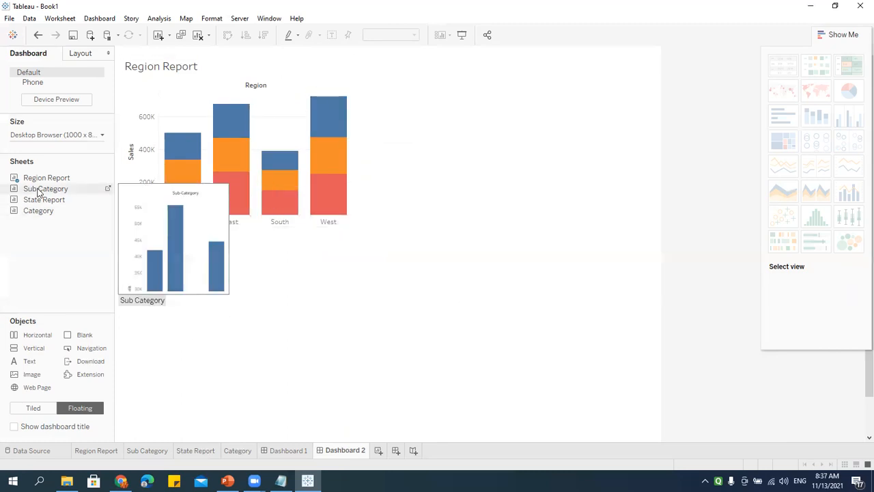
# Step: Add the Sub Category chart to Dashboard 2 as a floating sheet and enlarge it
pyautogui.moveTo(38, 188); pyautogui.dragTo(380, 71)
pyautogui.moveTo(558, 200); pyautogui.dragTo(619, 222)
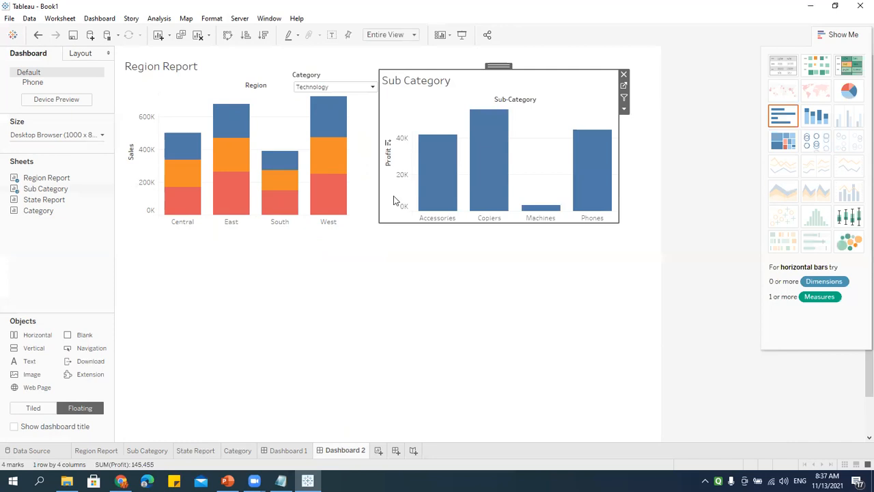
pyautogui.click(137, 453)
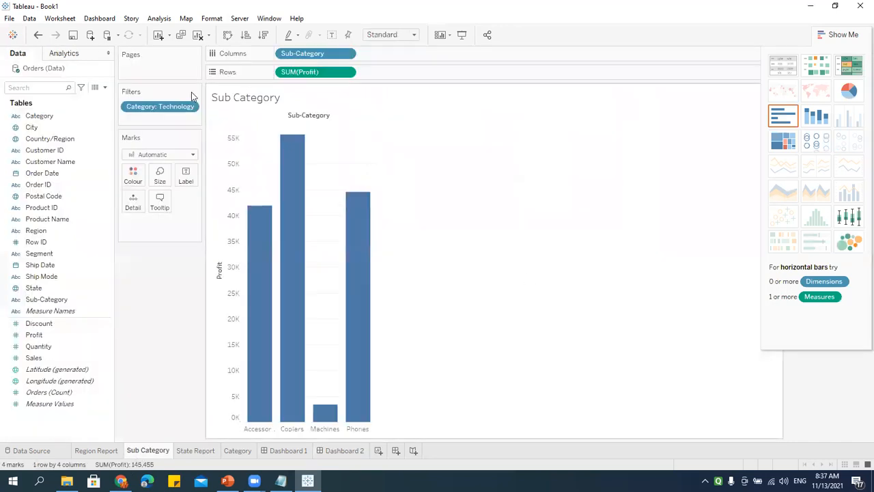
pyautogui.click(850, 36)
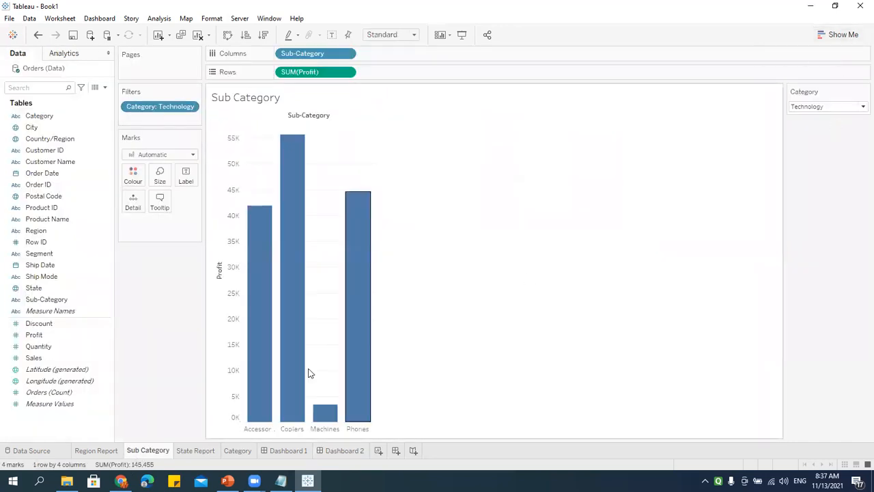
pyautogui.click(345, 450)
# Step: Move the Category filter to the top right and nudge the Sub Category chart slightly left and down
pyautogui.click(351, 80)
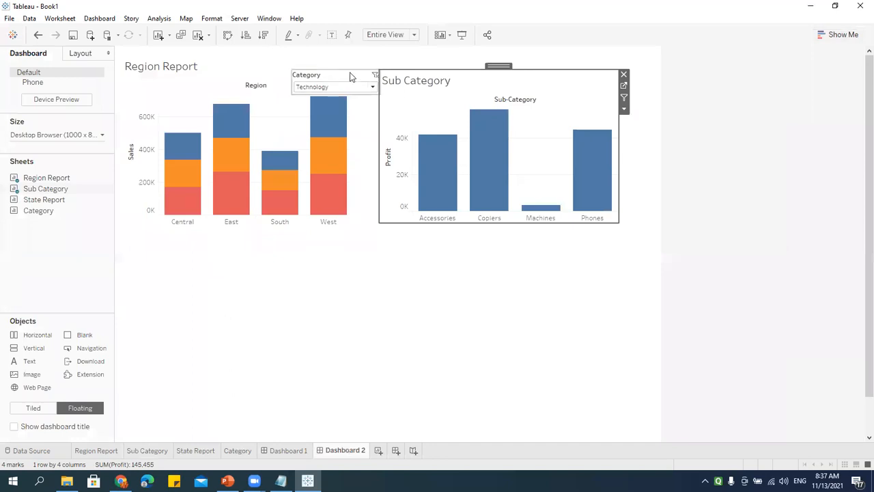
pyautogui.moveTo(331, 63); pyautogui.dragTo(601, 53)
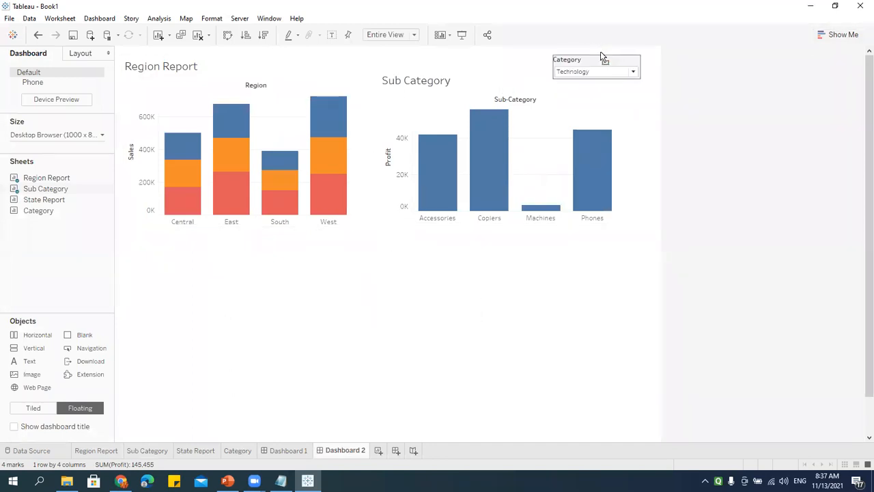
pyautogui.click(553, 94)
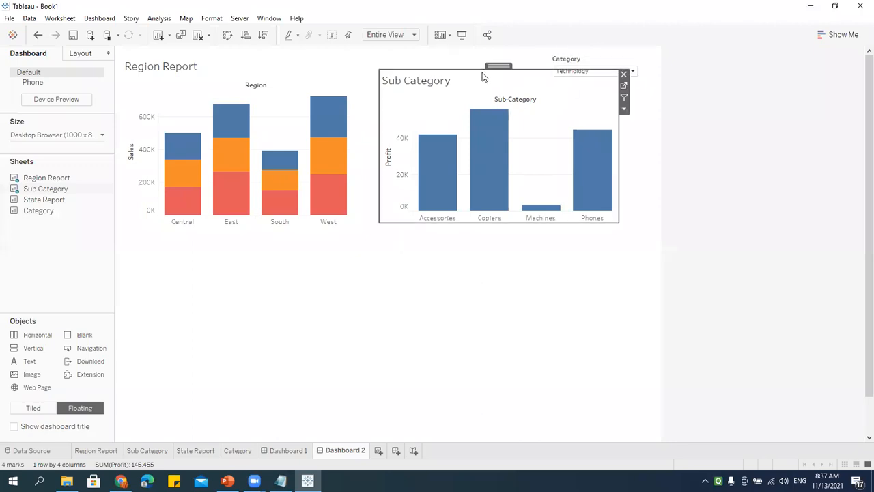
pyautogui.moveTo(499, 66); pyautogui.dragTo(493, 71)
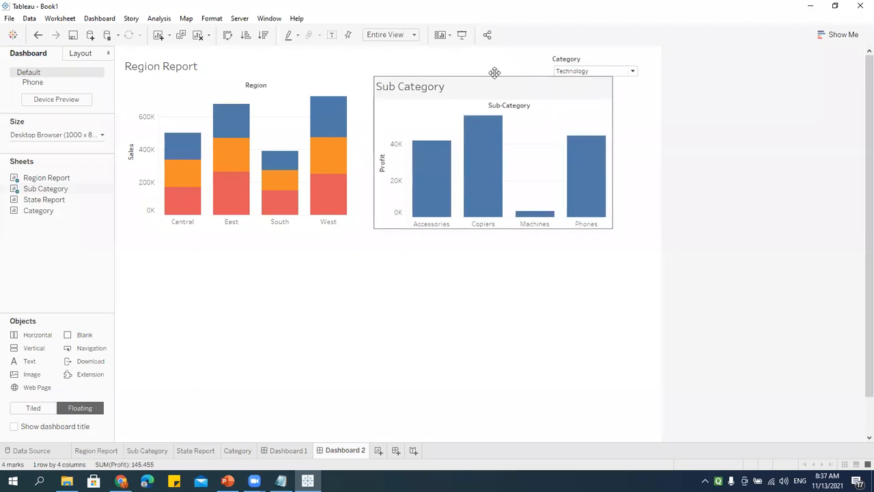
# Step: Try the Category filter with Furniture, then Office Supplies
pyautogui.click(632, 71)
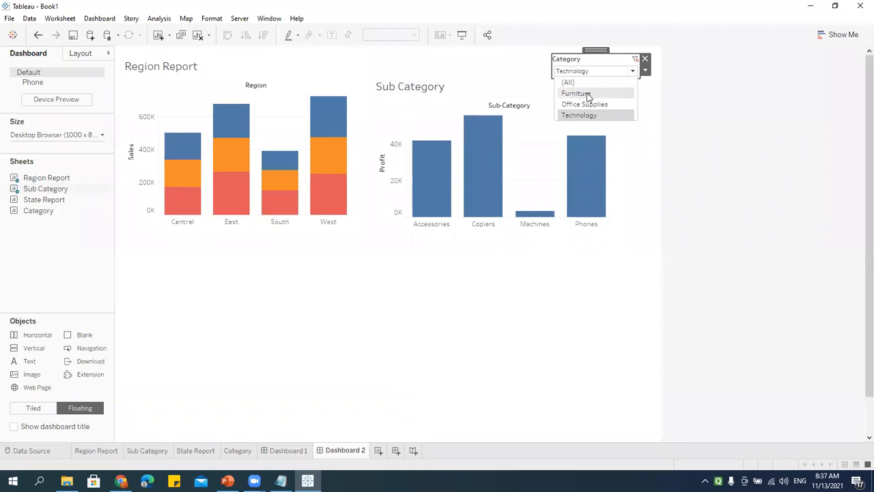
pyautogui.click(579, 92)
pyautogui.click(632, 71)
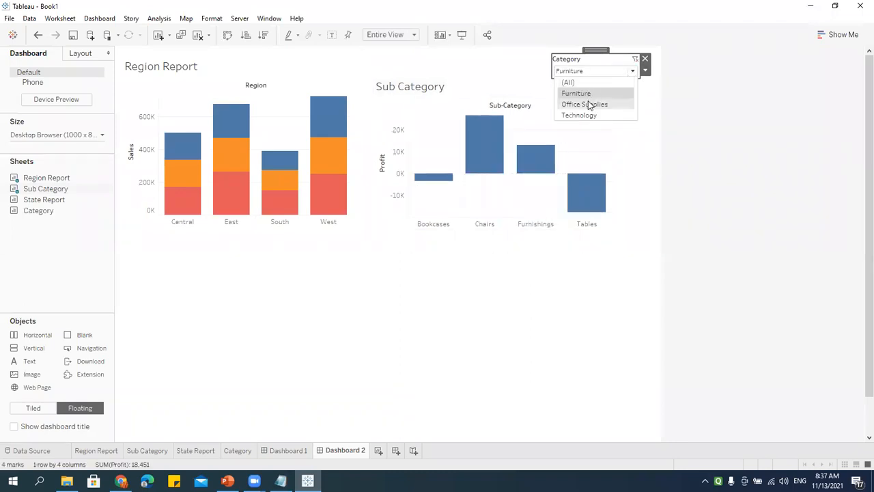
pyautogui.click(587, 104)
# Step: Apply the Category filter to all related worksheets and set it to Technology
pyautogui.click(645, 71)
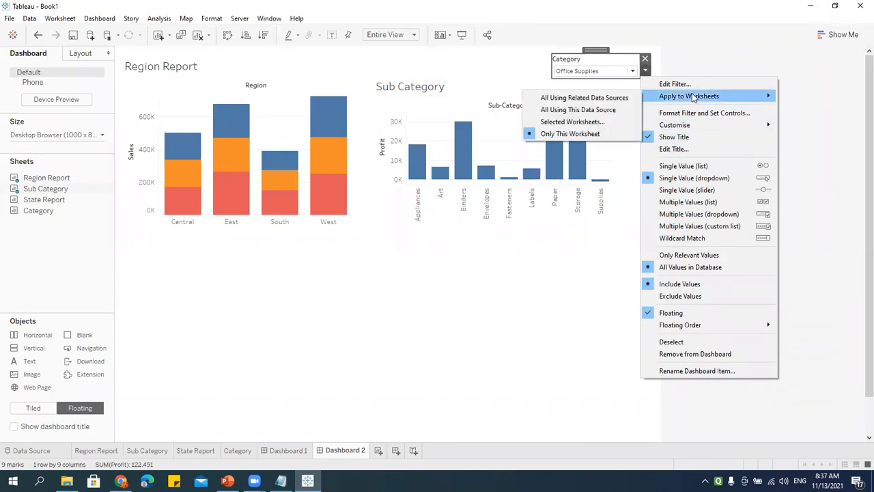
pyautogui.click(570, 98)
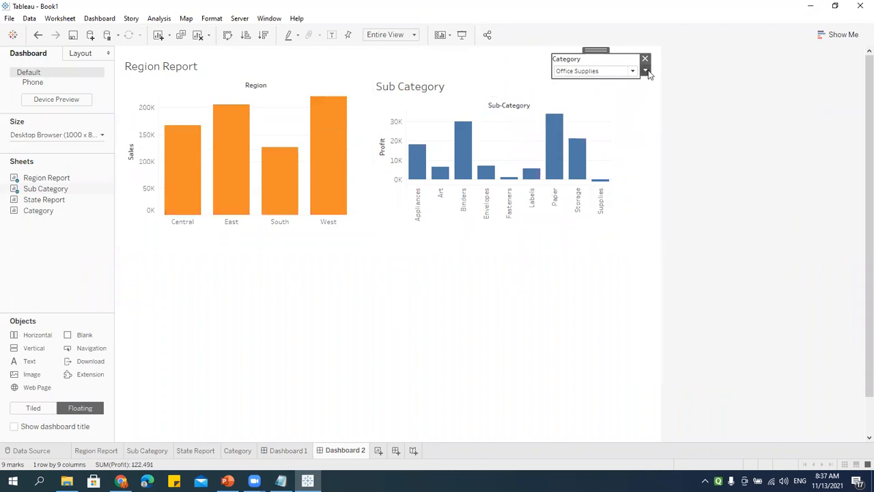
pyautogui.click(633, 71)
pyautogui.click(575, 93)
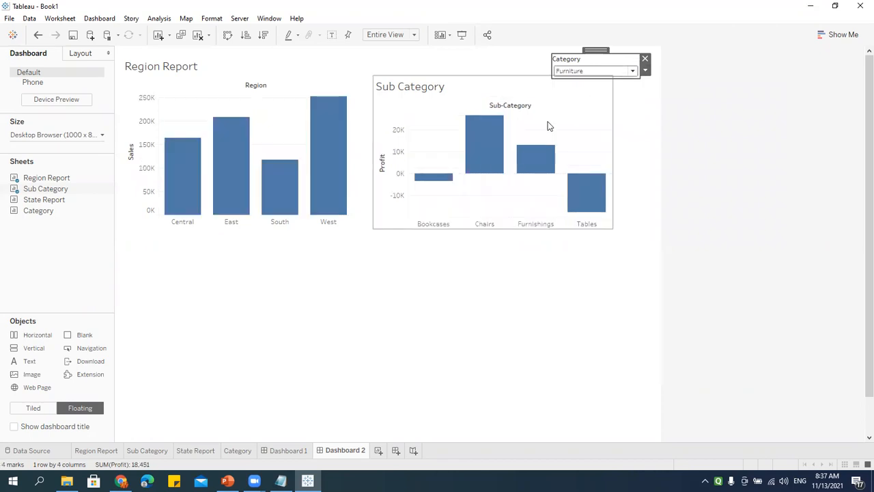
pyautogui.click(600, 73)
pyautogui.click(577, 115)
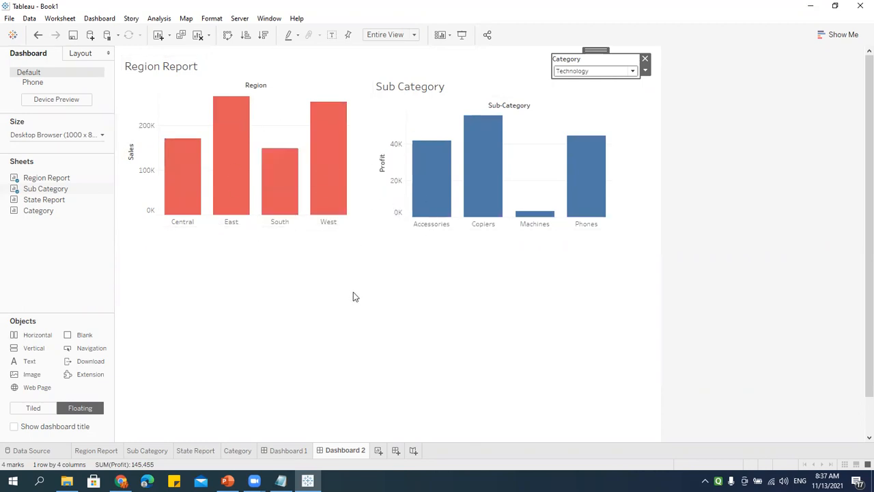
pyautogui.click(586, 324)
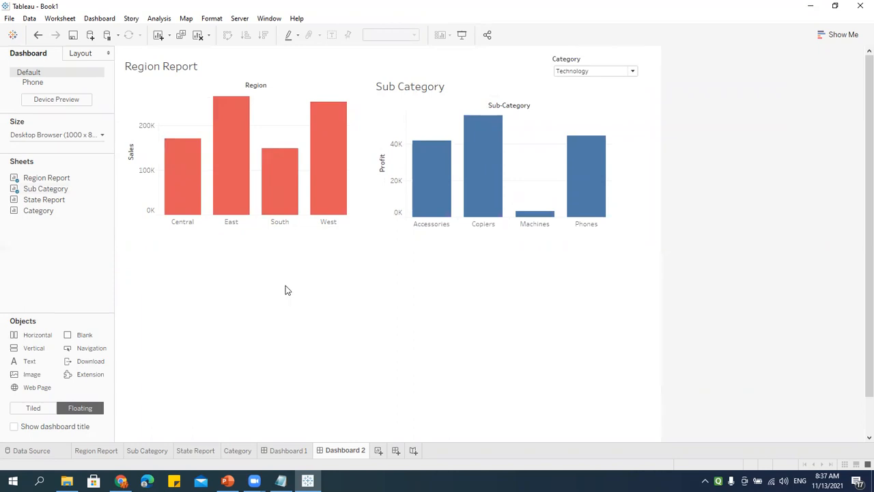
# Step: Add and enlarge the State Report map, remove the Sales legend, and filter to Furniture
pyautogui.moveTo(44, 199); pyautogui.dragTo(127, 258)
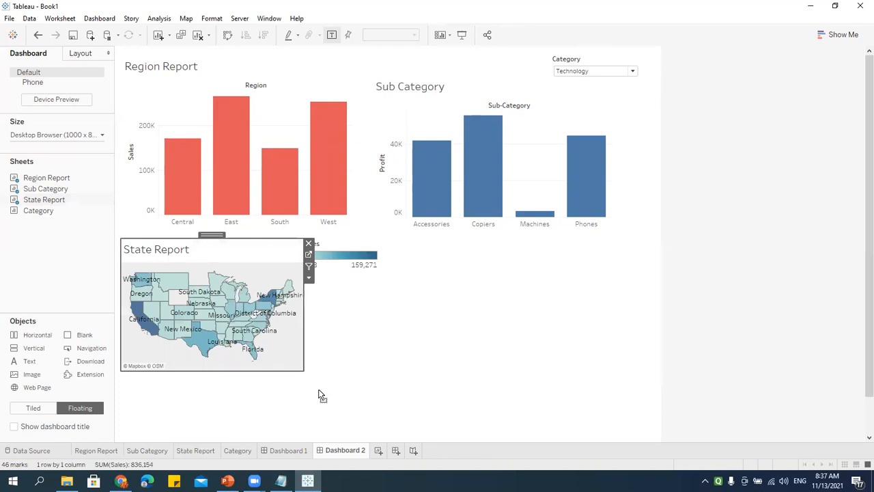
pyautogui.moveTo(303, 370); pyautogui.dragTo(388, 435)
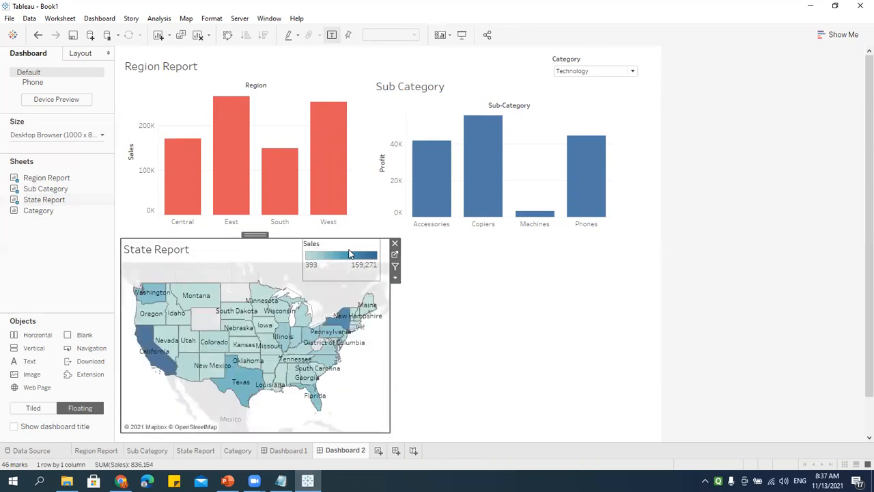
pyautogui.click(395, 244)
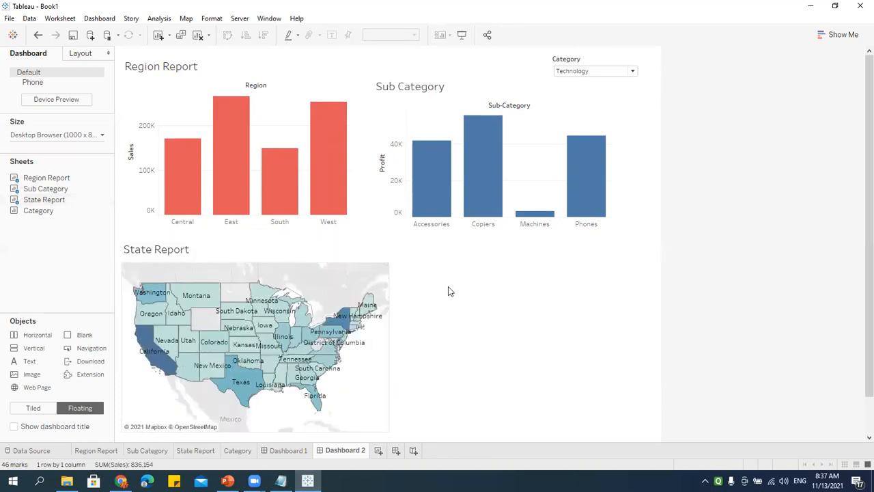
pyautogui.click(584, 71)
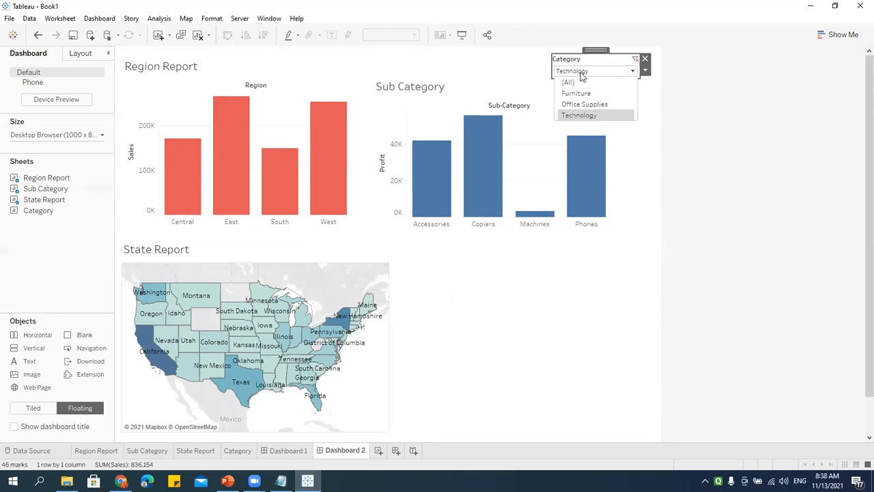
pyautogui.click(577, 95)
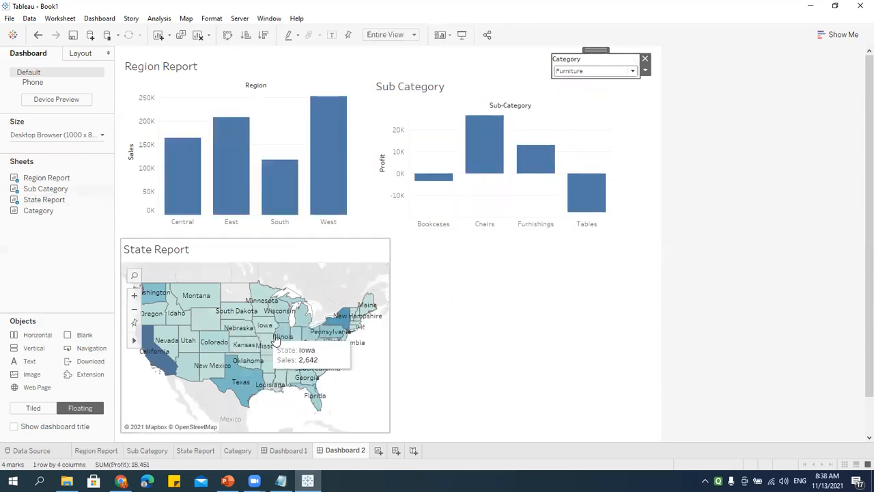
pyautogui.click(601, 72)
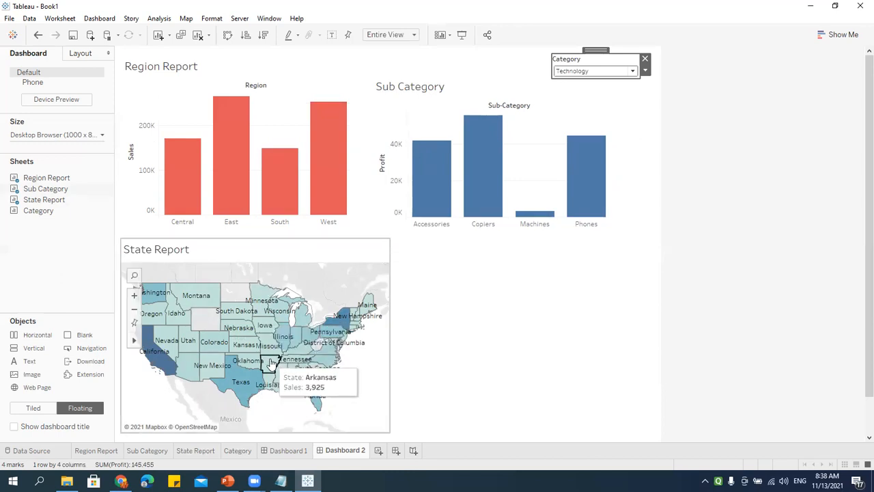
# Step: Add and enlarge the Category table, then filter everything to Office Supplies
pyautogui.moveTo(38, 211); pyautogui.dragTo(403, 261)
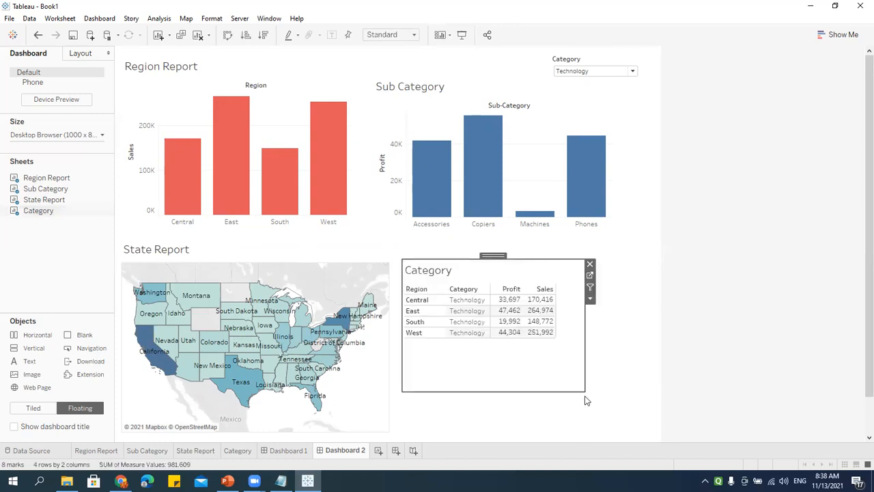
pyautogui.moveTo(601, 412); pyautogui.dragTo(636, 433)
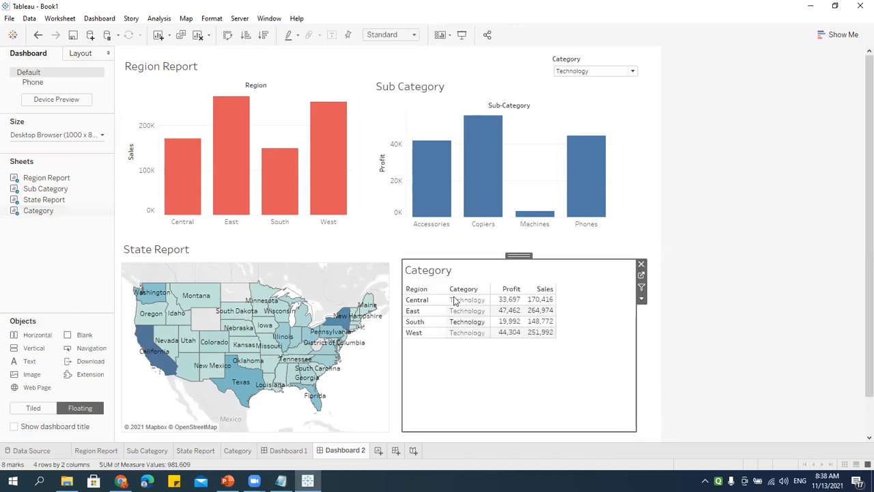
pyautogui.click(633, 71)
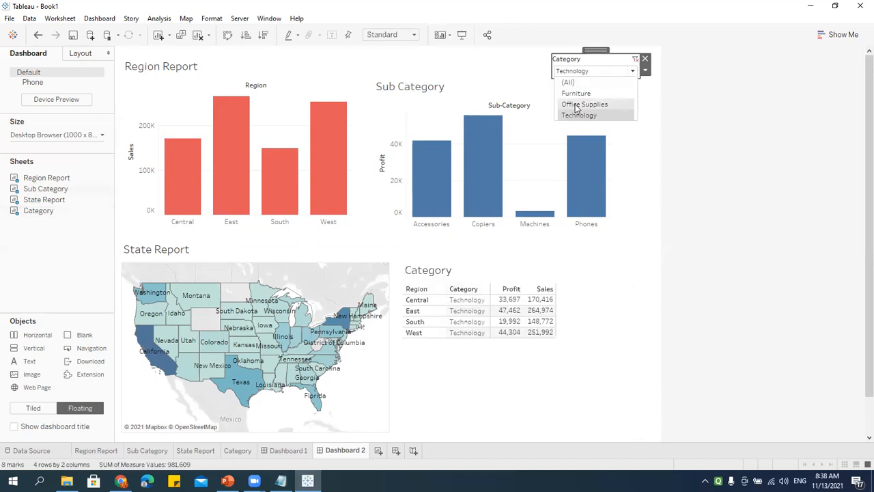
pyautogui.click(578, 103)
pyautogui.click(664, 297)
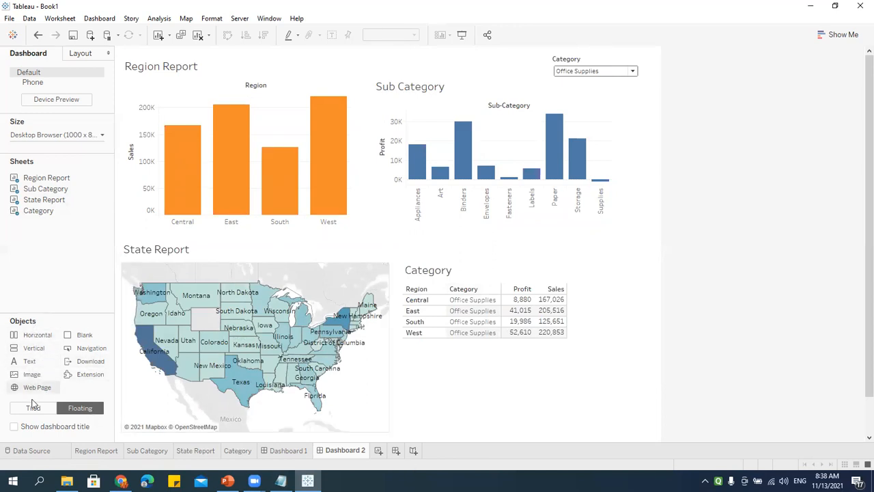
# Step: Add a text object titled '30 Days 30 Topics Webinar' in bold, size 16
pyautogui.moveTo(26, 367); pyautogui.dragTo(523, 380)
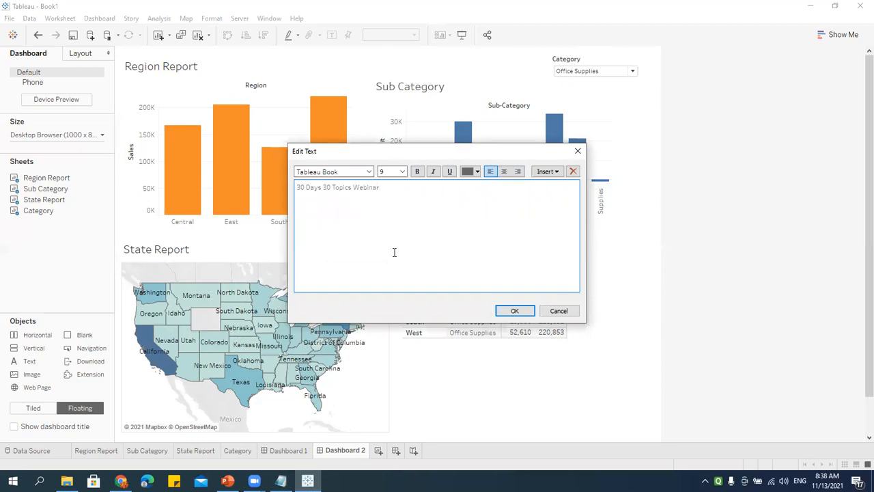
pyautogui.moveTo(382, 203); pyautogui.dragTo(214, 191)
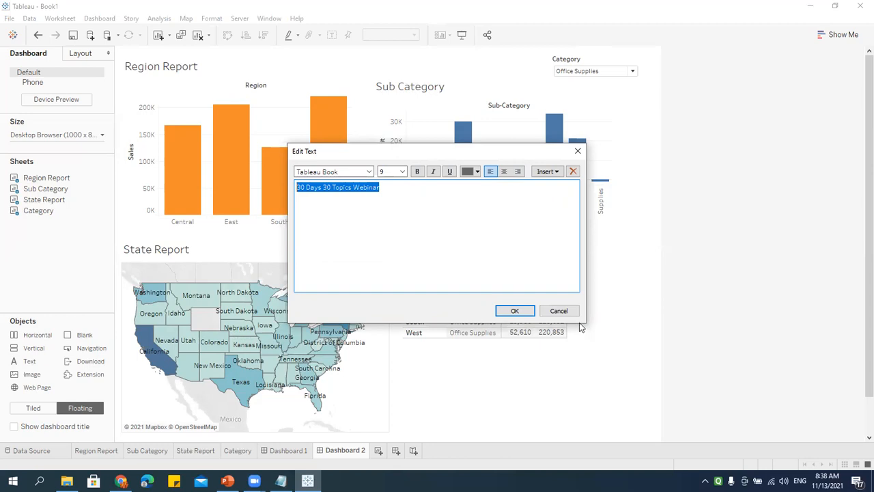
pyautogui.moveTo(432, 197); pyautogui.dragTo(263, 182)
pyautogui.click(417, 172)
pyautogui.click(403, 172)
pyautogui.click(384, 230)
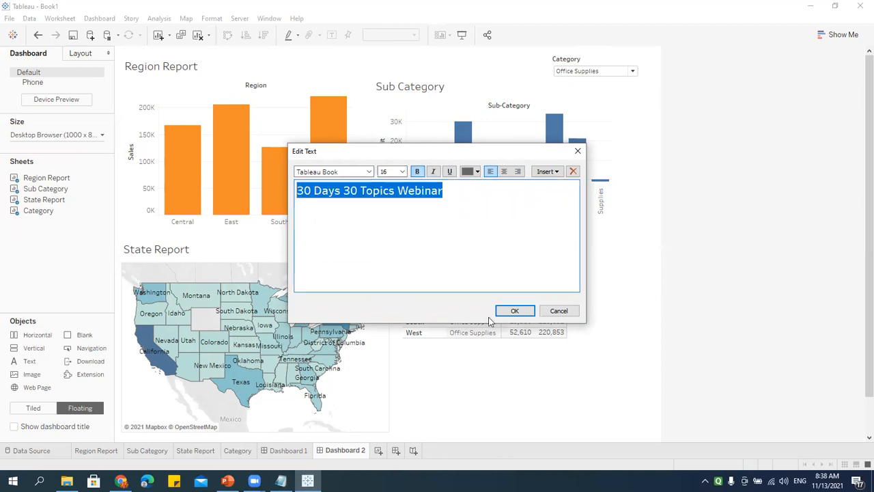
pyautogui.click(502, 313)
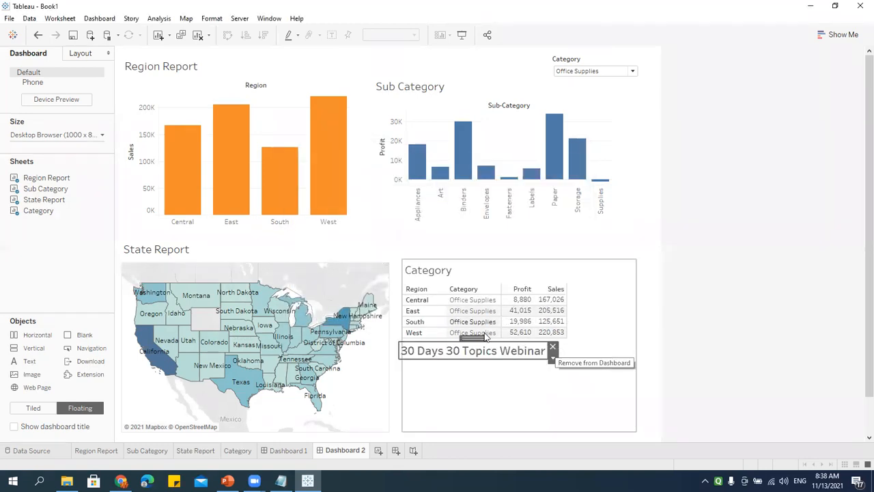
# Step: Position the webinar title at the top centre between the charts
pyautogui.moveTo(472, 337); pyautogui.dragTo(374, 46)
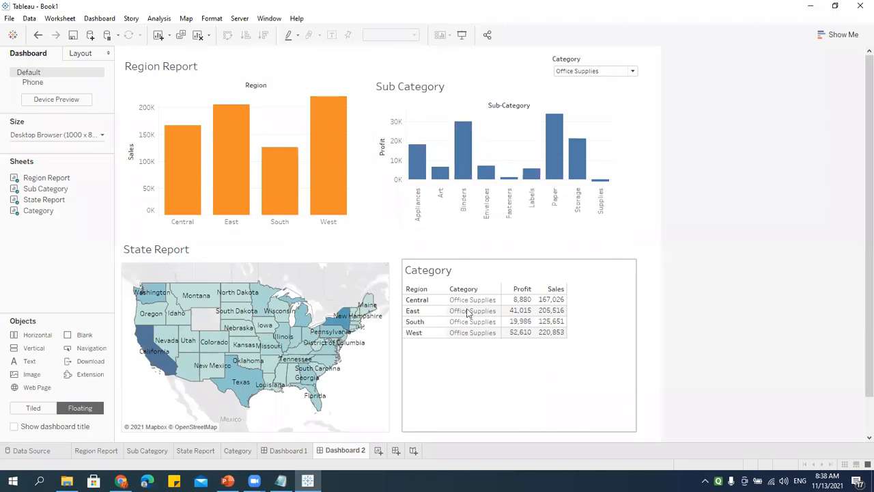
pyautogui.hotkey('ctrl', 'z')
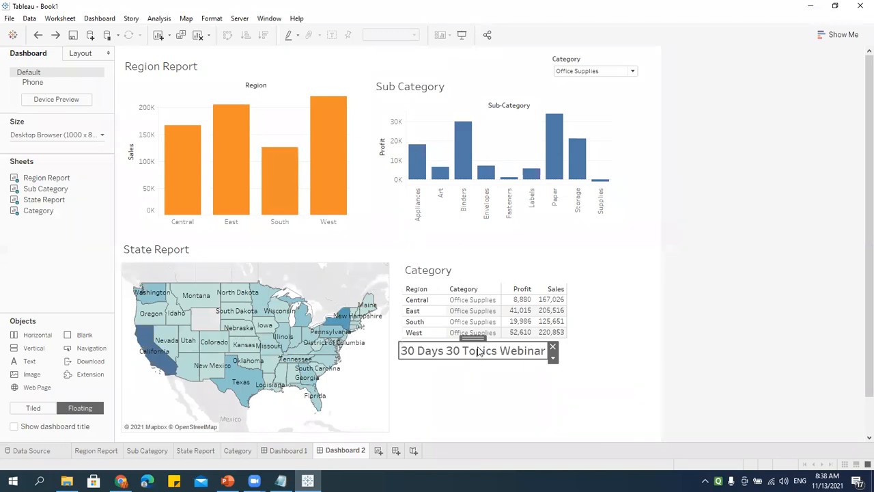
pyautogui.moveTo(472, 338); pyautogui.dragTo(376, 52)
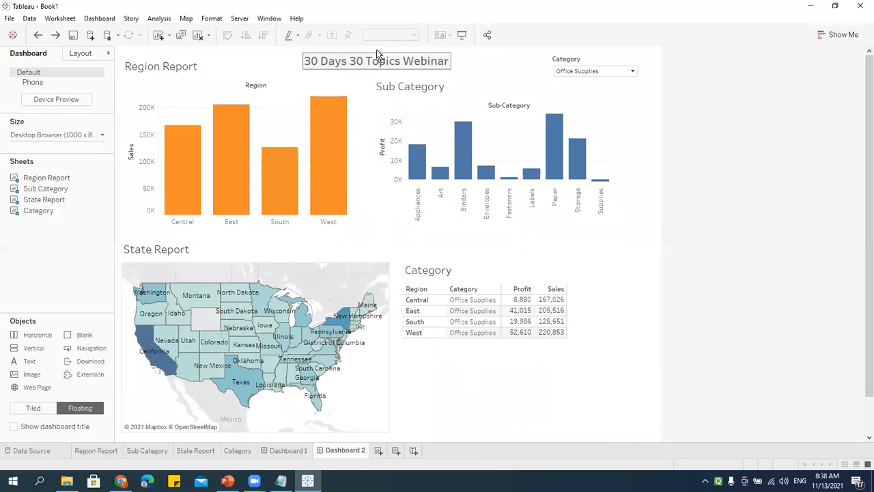
pyautogui.click(502, 420)
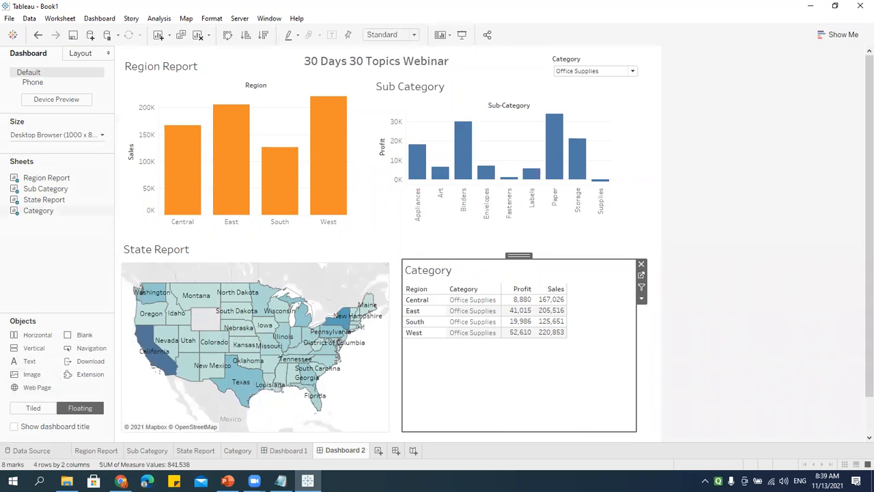
# Step: Shrink and lower the Category table, and add a web page object for itechanalyticsolutions.com
pyautogui.moveTo(634, 431); pyautogui.dragTo(606, 360)
pyautogui.moveTo(503, 256); pyautogui.dragTo(494, 335)
pyautogui.moveTo(174, 384); pyautogui.dragTo(497, 341)
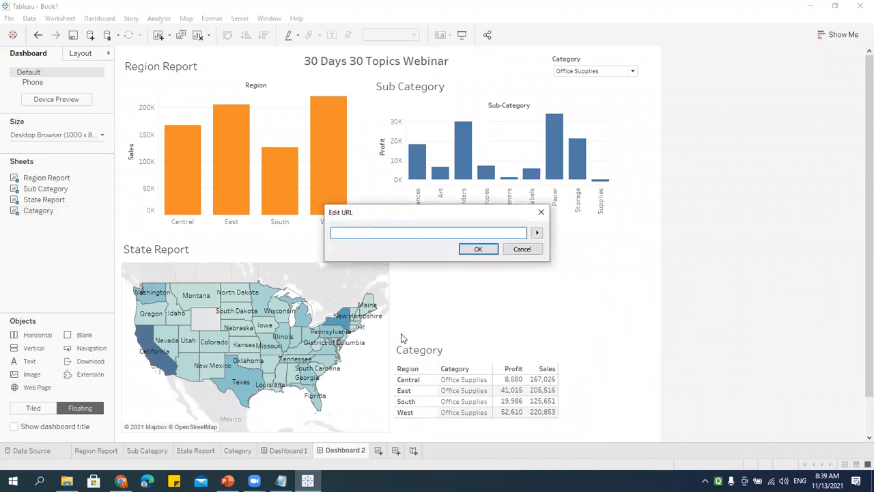
pyautogui.write('itechanalyt')
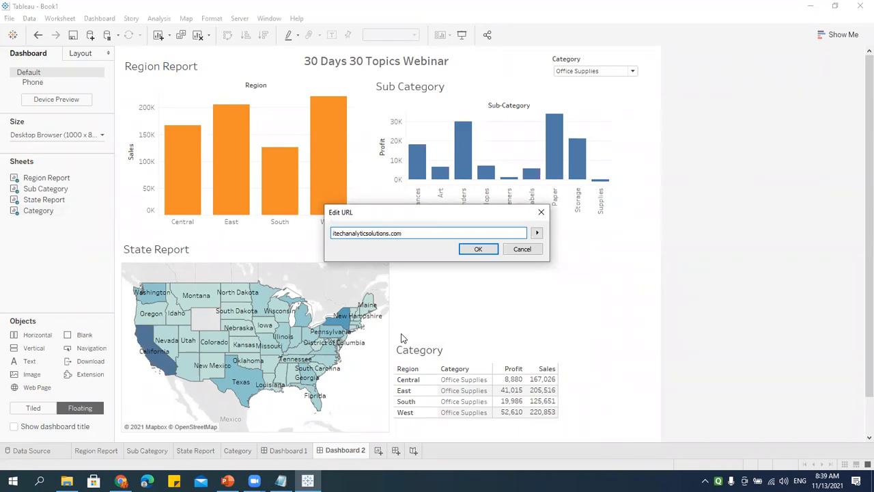
pyautogui.write('icsolutions.com')
pyautogui.click(478, 248)
# Step: Fit the web page object under a shorter Sub Category chart, then create Story 1
pyautogui.moveTo(503, 234); pyautogui.dragTo(500, 218)
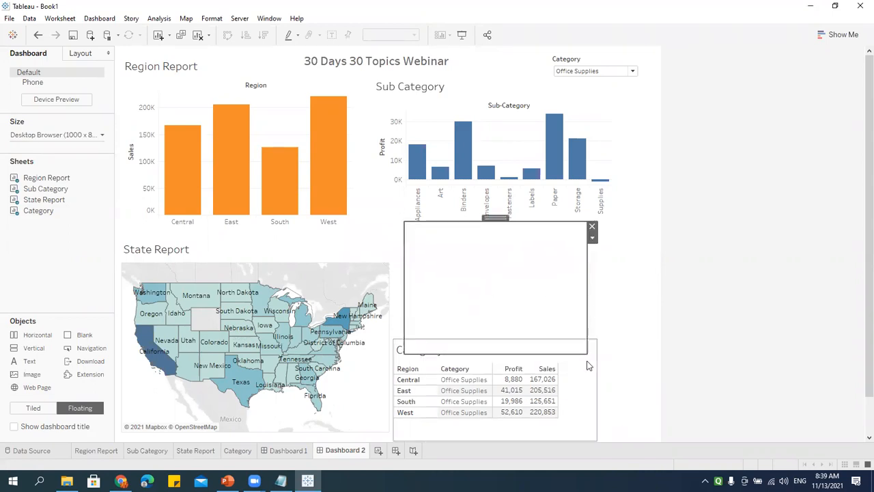
pyautogui.moveTo(588, 353); pyautogui.dragTo(631, 348)
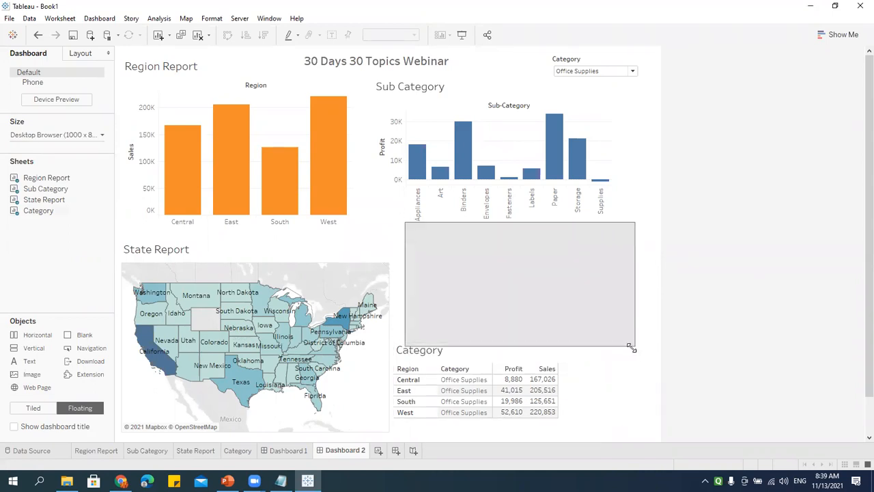
pyautogui.click(526, 338)
pyautogui.moveTo(526, 338); pyautogui.dragTo(529, 349)
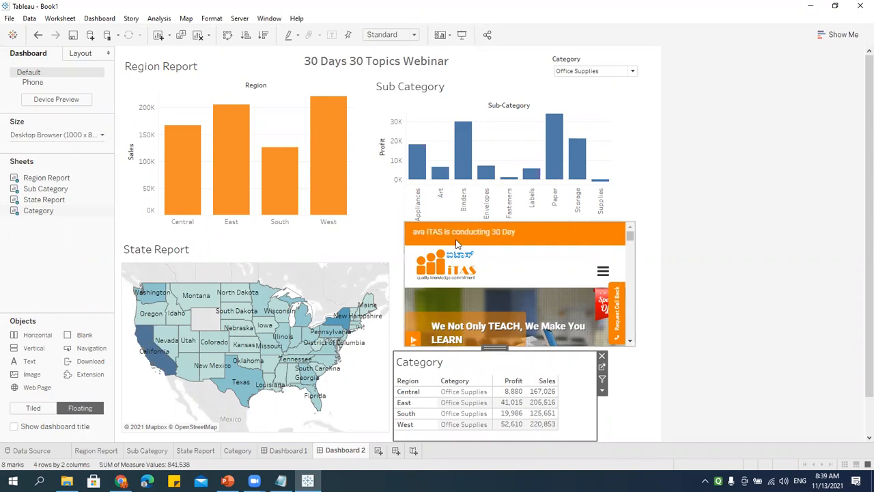
pyautogui.click(404, 223)
pyautogui.click(425, 244)
pyautogui.click(519, 228)
pyautogui.moveTo(512, 228); pyautogui.dragTo(565, 198)
pyautogui.click(505, 230)
pyautogui.moveTo(406, 283); pyautogui.dragTo(391, 284)
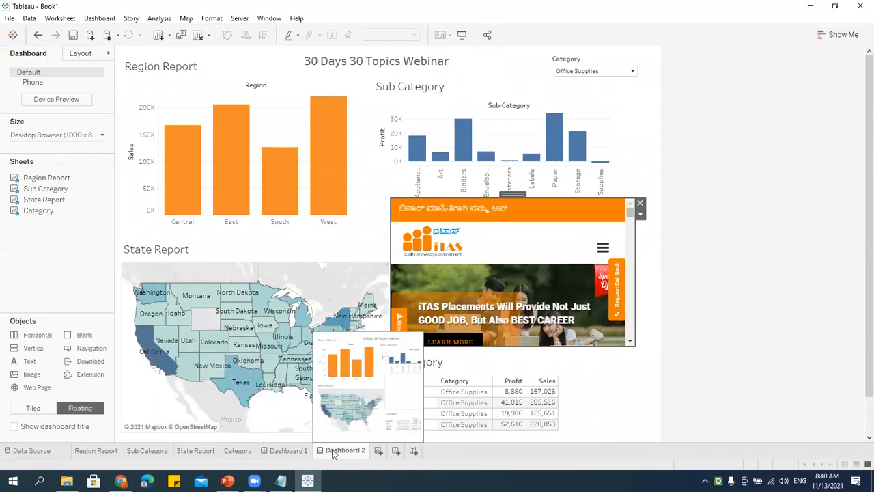
pyautogui.click(413, 452)
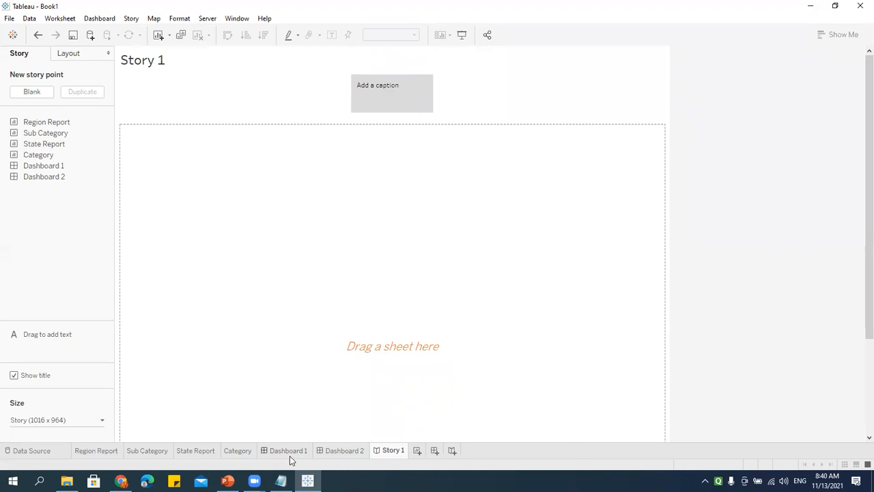
pyautogui.click(239, 452)
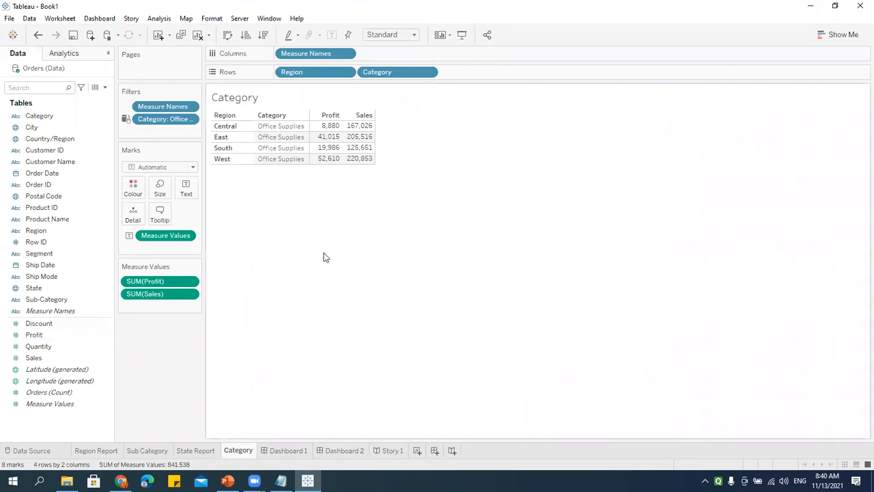
pyautogui.click(342, 450)
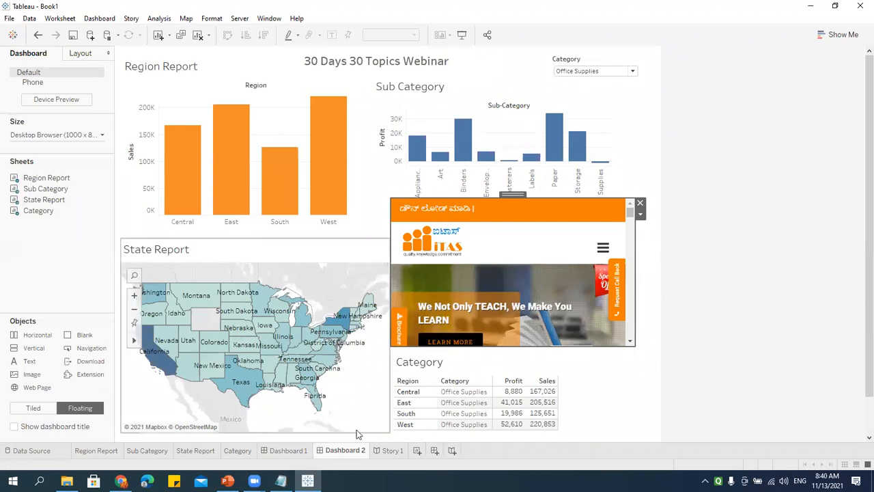
pyautogui.click(391, 450)
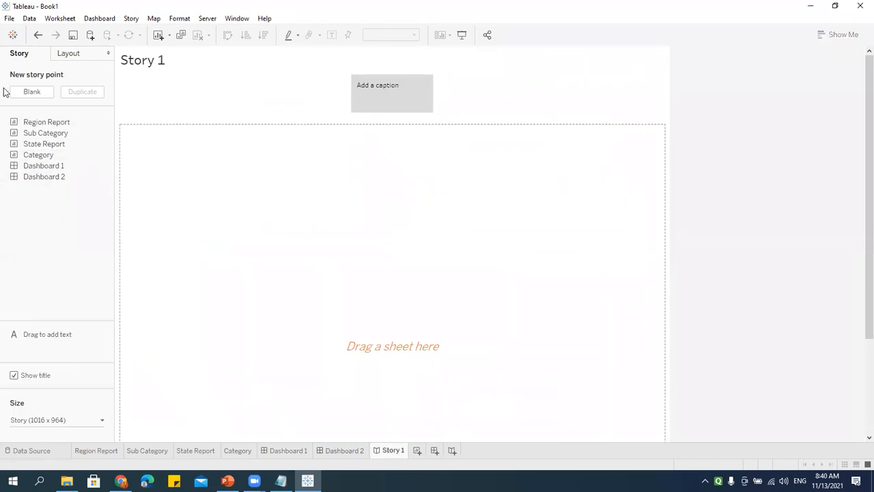
pyautogui.moveTo(48, 123)
pyautogui.click(344, 450)
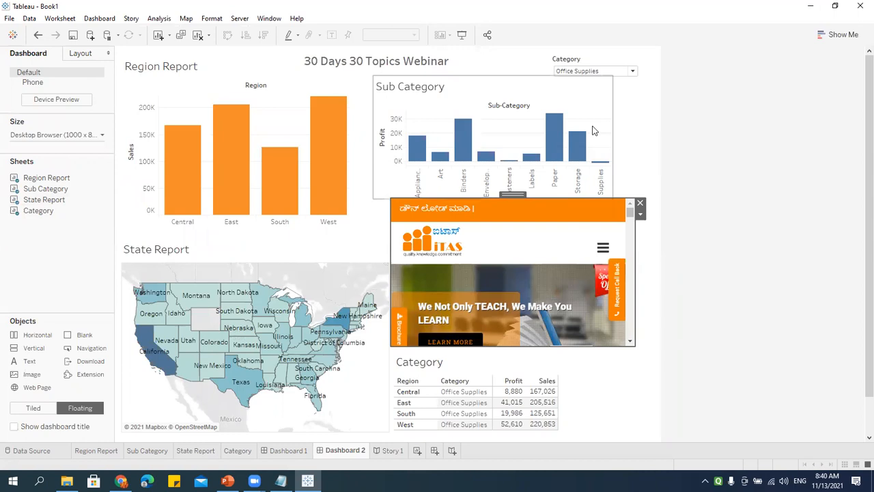
pyautogui.click(393, 451)
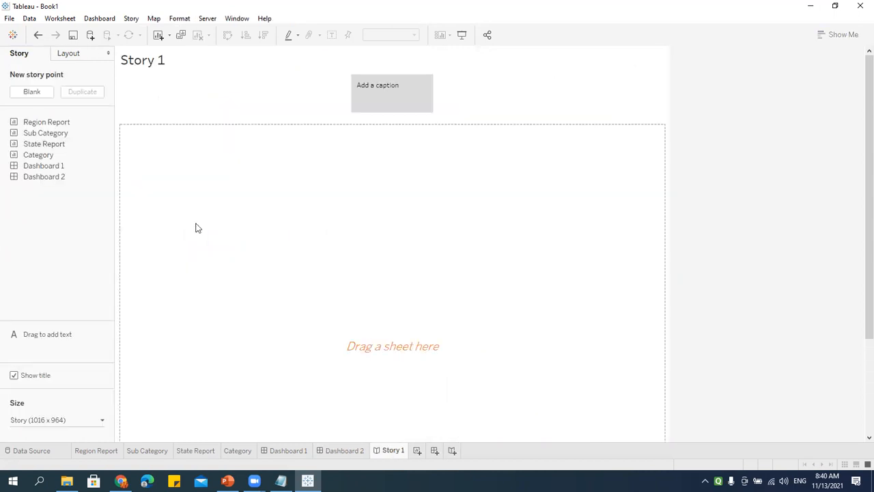
# Step: Place Dashboard 1 in the story point, then replace it with Dashboard 2
pyautogui.moveTo(48, 167)
pyautogui.moveTo(43, 166); pyautogui.dragTo(334, 209)
pyautogui.moveTo(295, 431); pyautogui.dragTo(295, 431)
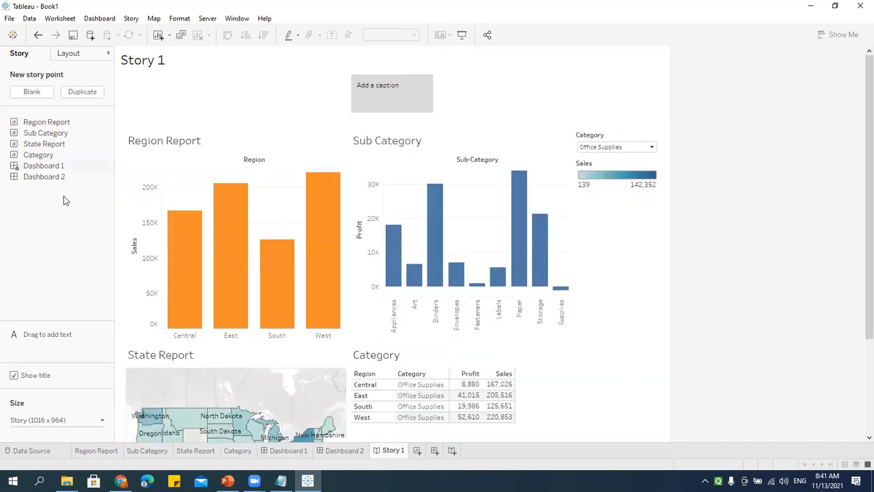
pyautogui.moveTo(48, 177); pyautogui.dragTo(347, 313)
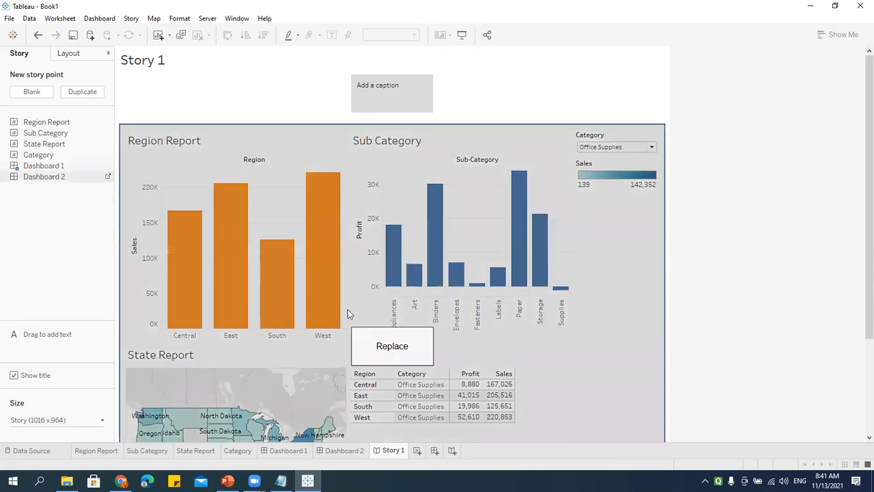
pyautogui.moveTo(544, 396); pyautogui.dragTo(376, 352)
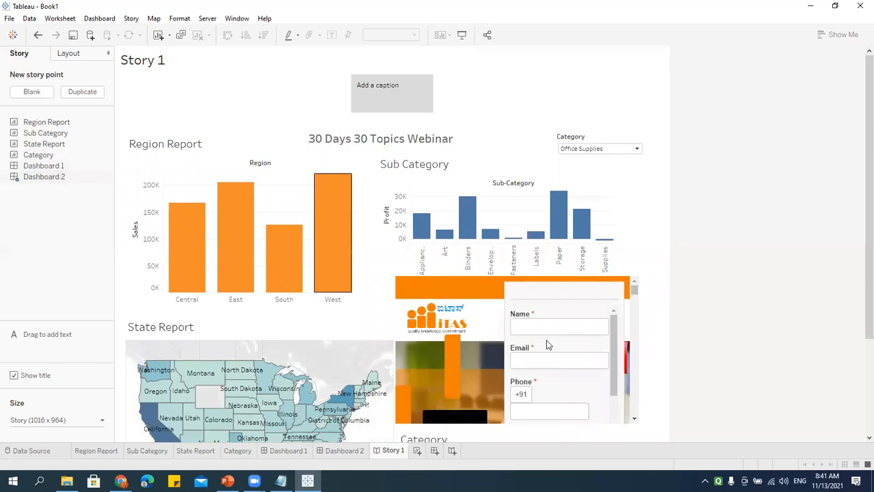
# Step: Insert Dashboard 1 again as a new first story point
pyautogui.scroll(-7, 462, 322)
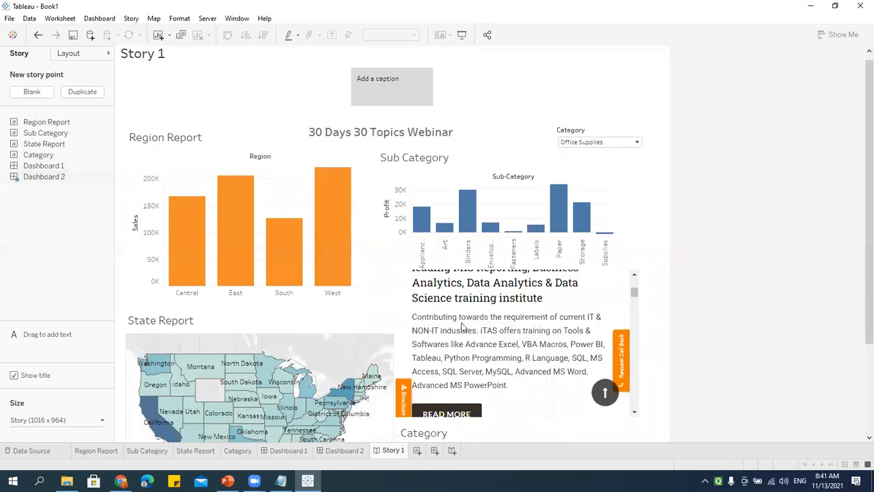
pyautogui.scroll(-3, 471, 353)
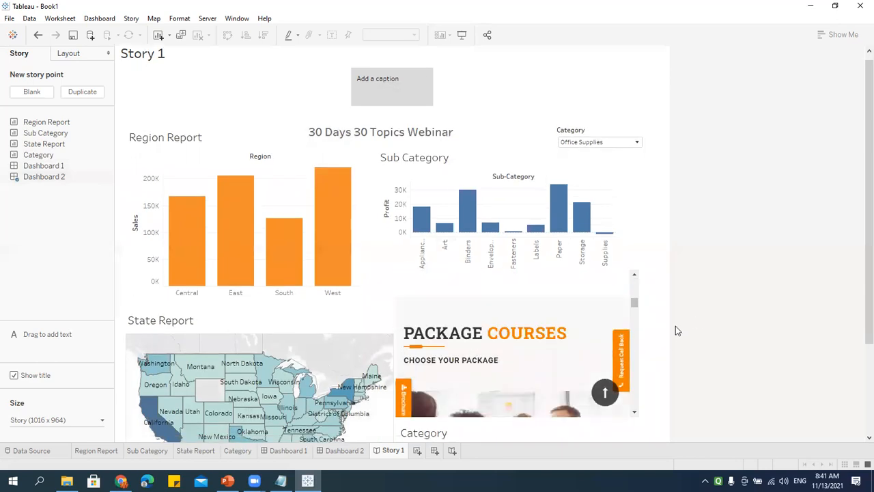
pyautogui.scroll(-3, 667, 346)
pyautogui.scroll(2, 666, 348)
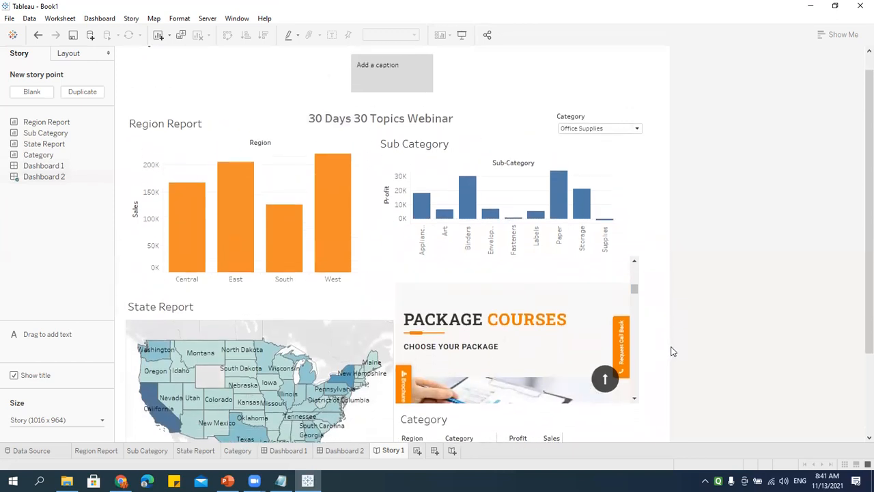
pyautogui.scroll(1, 654, 263)
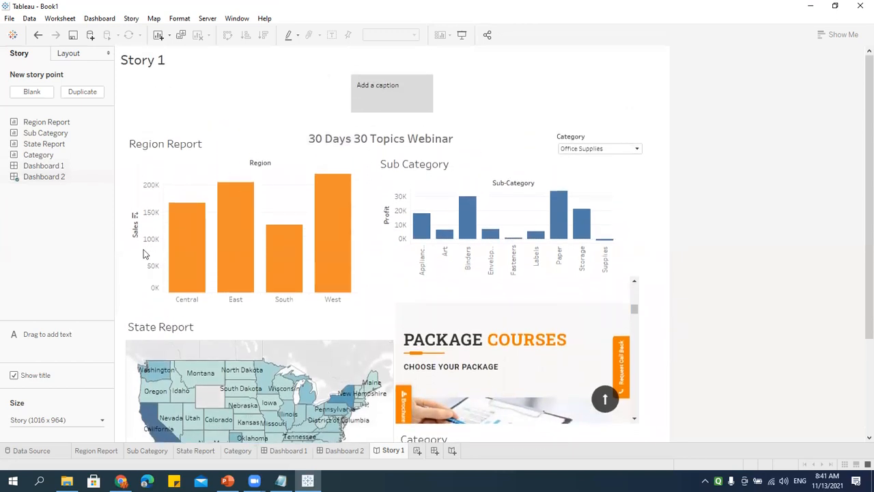
pyautogui.moveTo(41, 167)
pyautogui.mouseDown()
pyautogui.moveTo(146, 166)
pyautogui.moveTo(351, 112)
pyautogui.moveTo(327, 231)
pyautogui.moveTo(351, 78)
pyautogui.moveTo(353, 234)
pyautogui.moveTo(360, 106)
pyautogui.mouseUp()
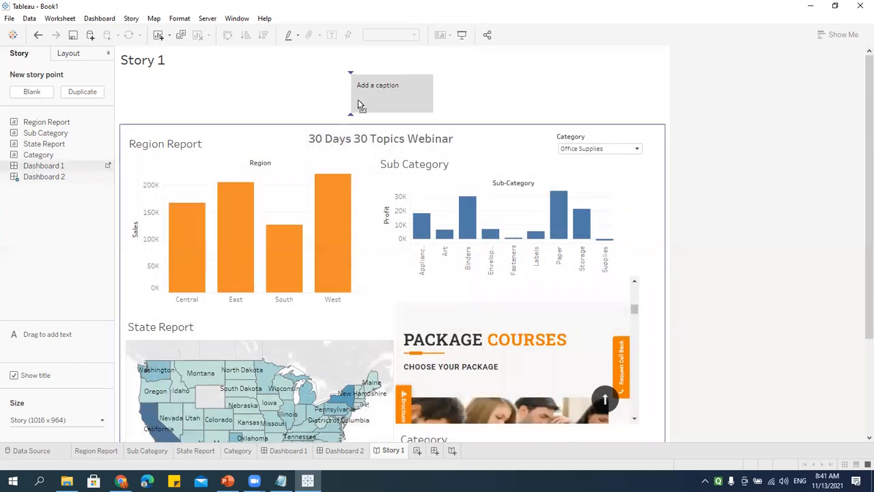
pyautogui.moveTo(383, 228); pyautogui.dragTo(345, 110)
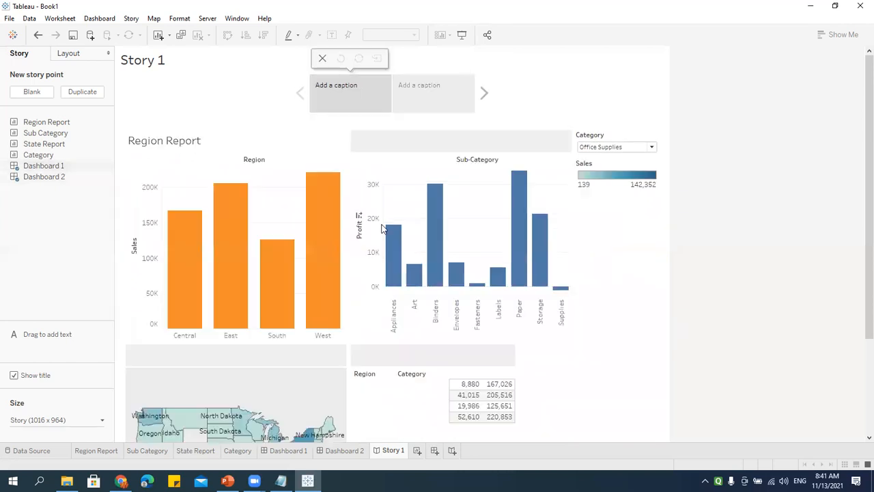
# Step: Flip between the two story points to check their content
pyautogui.click(427, 95)
pyautogui.click(369, 96)
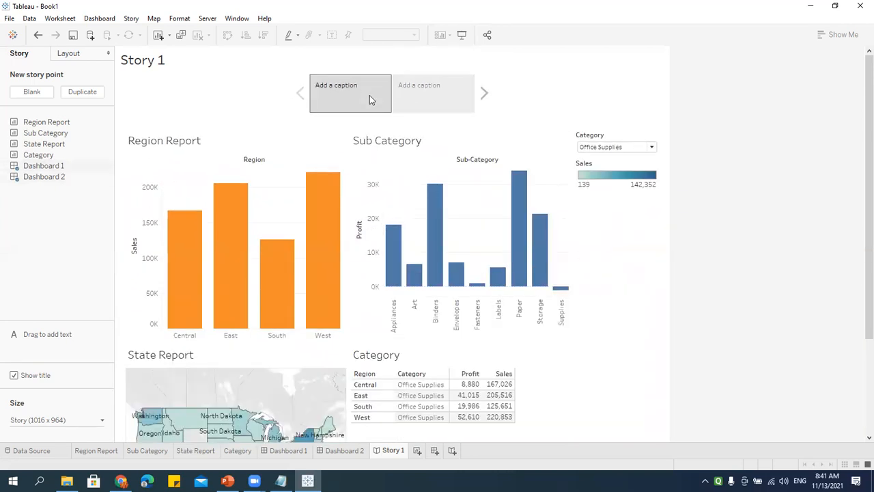
pyautogui.click(449, 101)
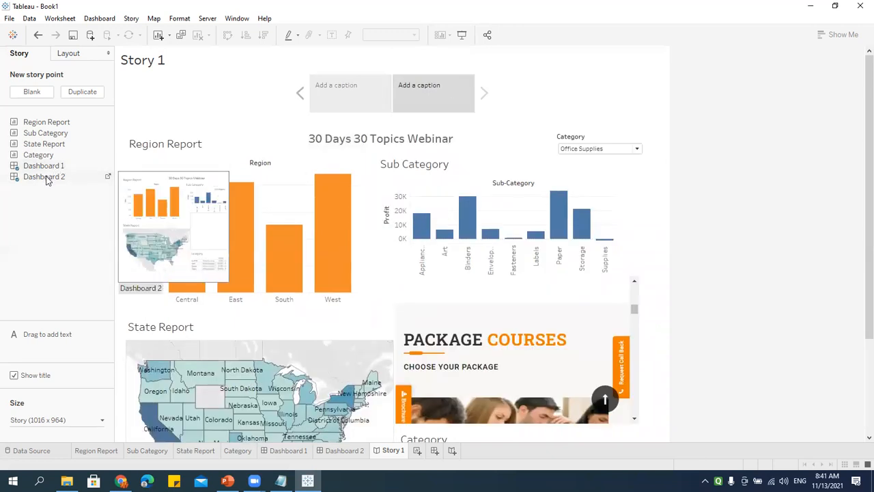
pyautogui.click(344, 101)
# Step: Caption the points Dashboard 01 and Dashboard 02, then flip between them to verify
pyautogui.moveTo(59, 167)
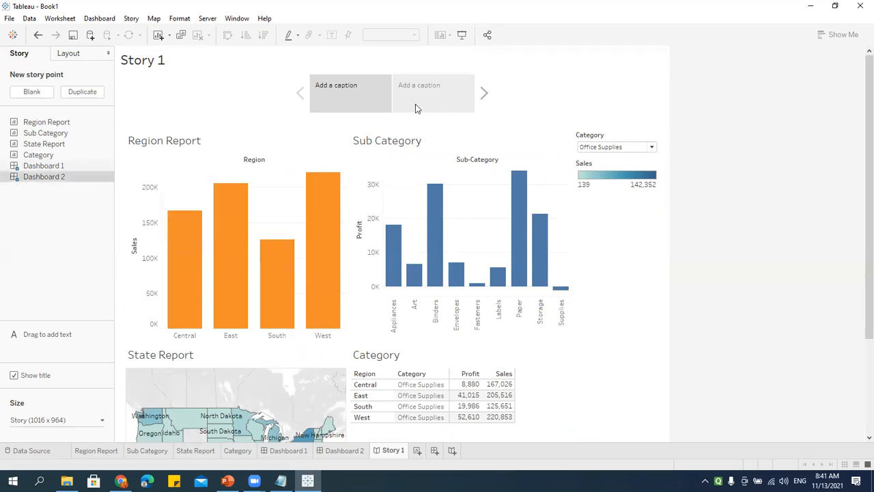
pyautogui.doubleClick(354, 99)
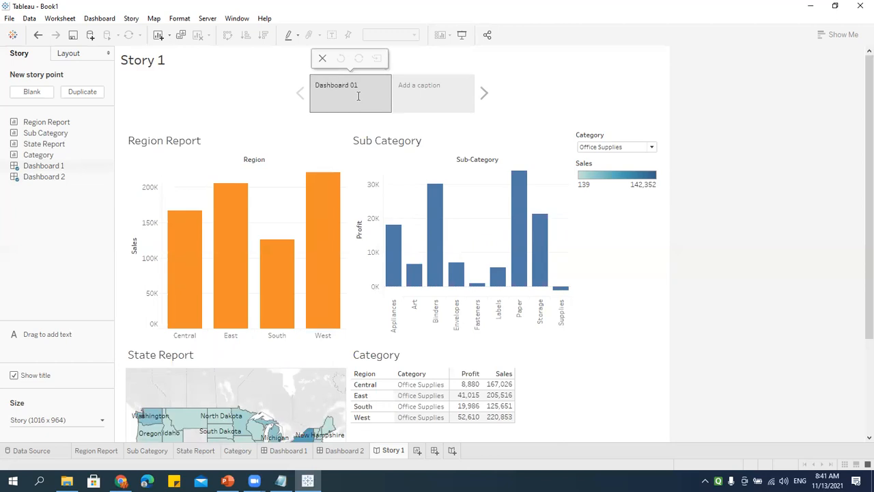
pyautogui.doubleClick(433, 97)
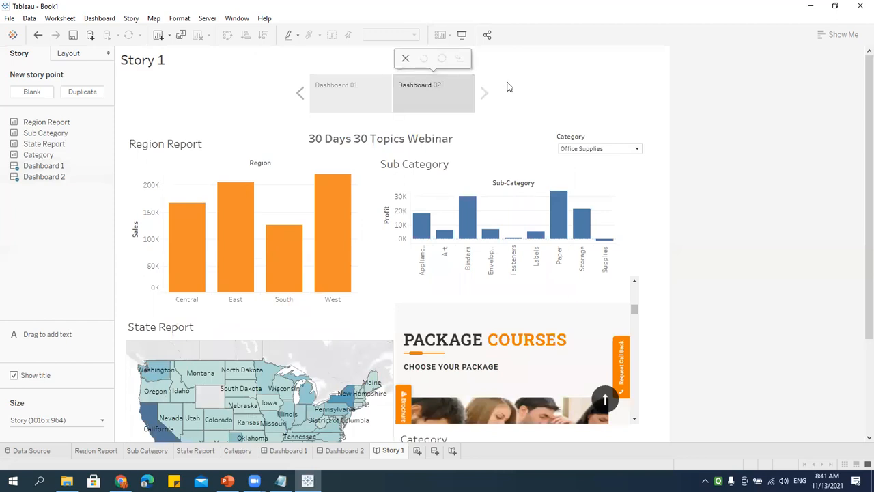
pyautogui.click(353, 86)
pyautogui.click(418, 99)
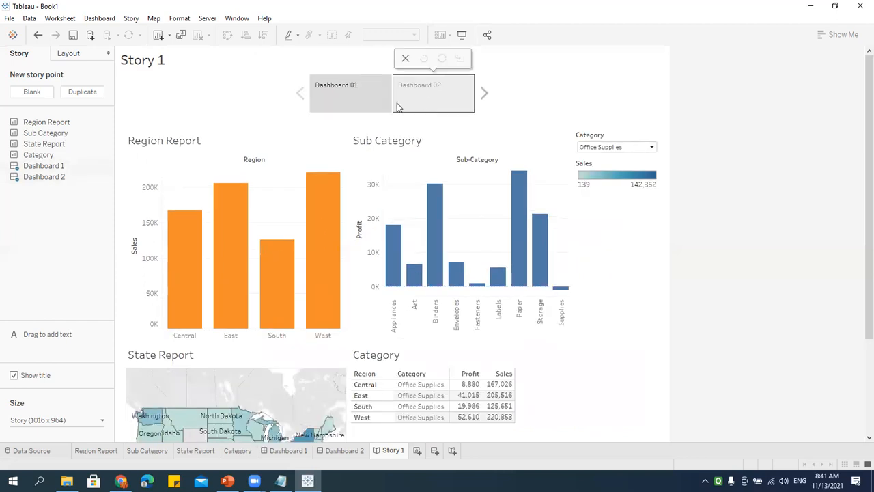
pyautogui.click(349, 104)
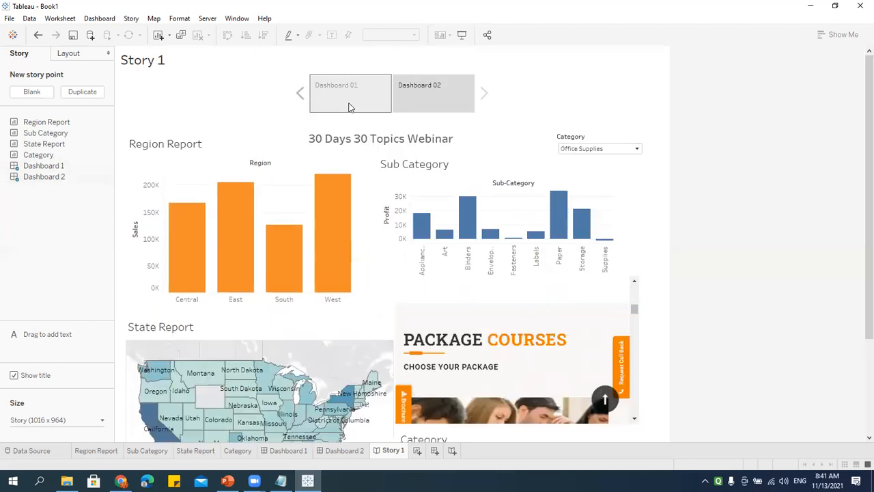
pyautogui.click(441, 104)
pyautogui.click(441, 103)
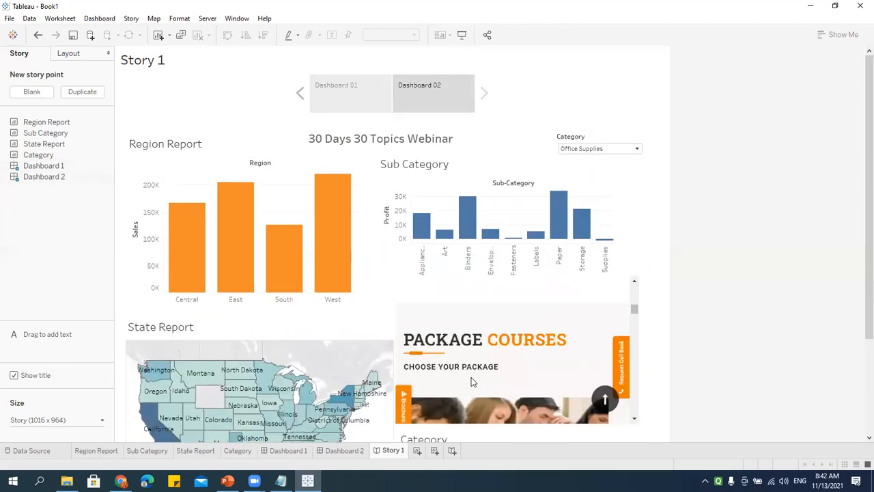
# Step: Add the Sub Category sheet as a third story point captioned 'Sub Category'
pyautogui.moveTo(45, 167)
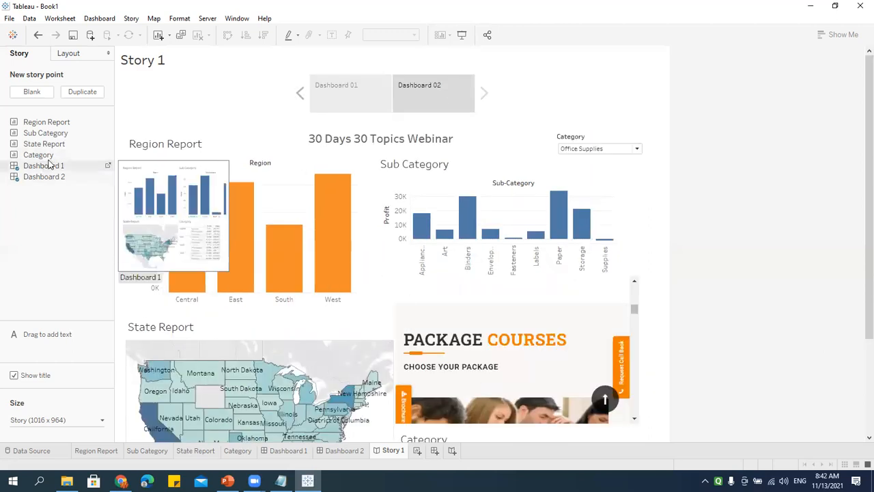
pyautogui.moveTo(39, 136)
pyautogui.moveTo(39, 137)
pyautogui.mouseDown()
pyautogui.moveTo(383, 250)
pyautogui.moveTo(490, 104)
pyautogui.mouseUp()
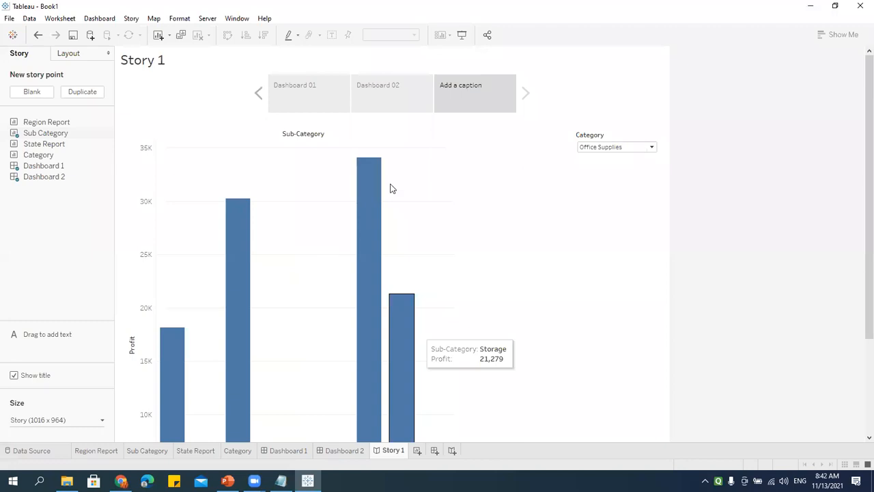
pyautogui.scroll(-2, 520, 273)
pyautogui.scroll(-1, 522, 277)
pyautogui.scroll(1, 522, 278)
pyautogui.scroll(1, 399, 260)
pyautogui.scroll(2, 400, 260)
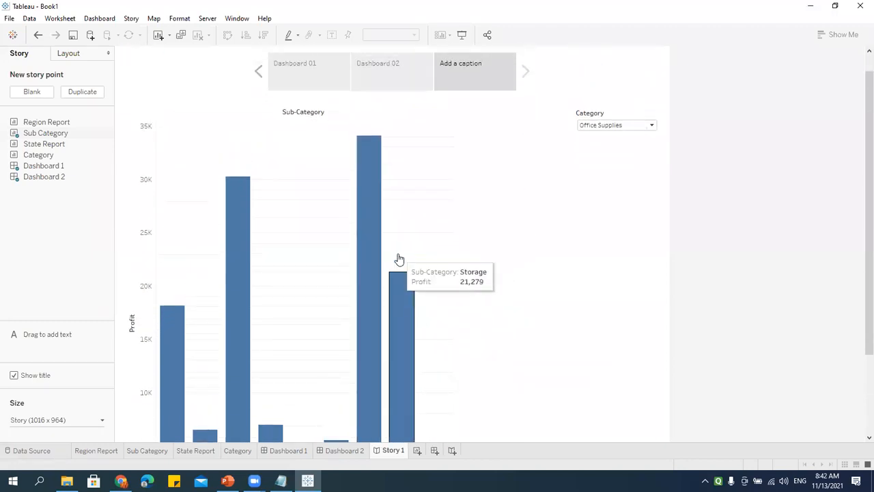
pyautogui.click(457, 91)
pyautogui.write('S')
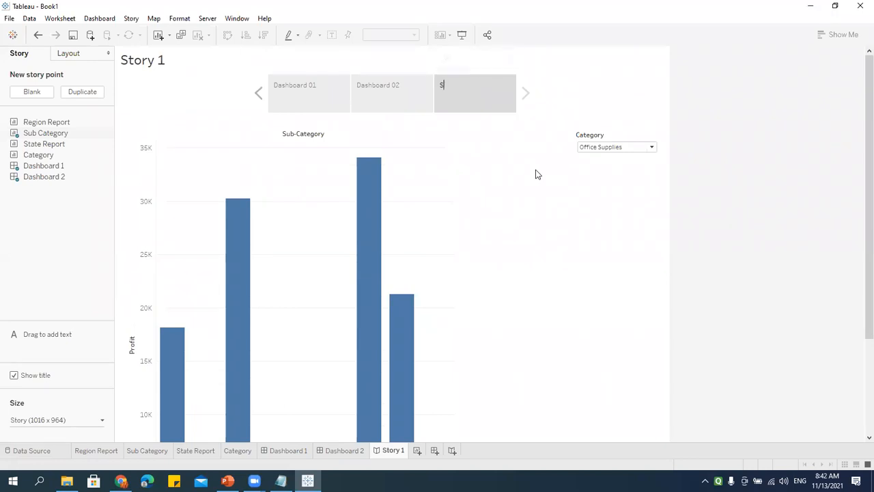
pyautogui.write('ub Category')
# Step: Filter the Sub Category point to Furniture, then Technology
pyautogui.click(620, 147)
pyautogui.click(591, 173)
pyautogui.click(606, 147)
pyautogui.click(600, 191)
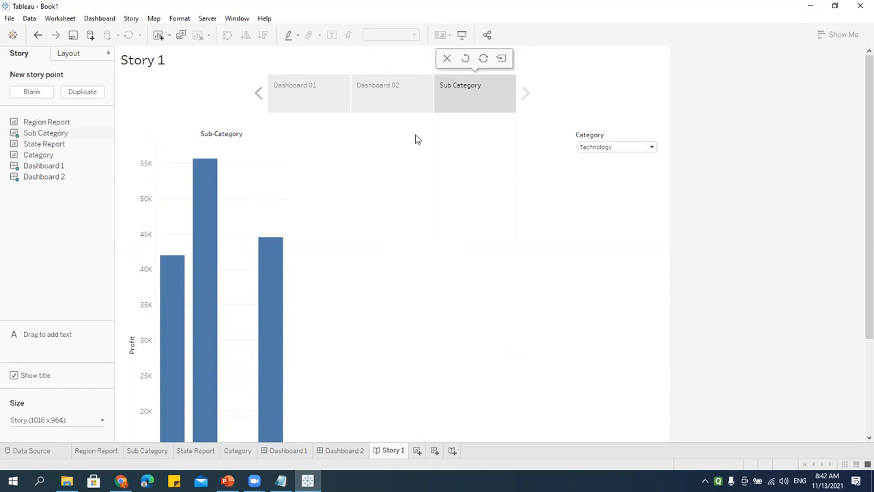
# Step: Check the Region Report worksheet and Dashboard 2, then return to Story 1
pyautogui.click(97, 450)
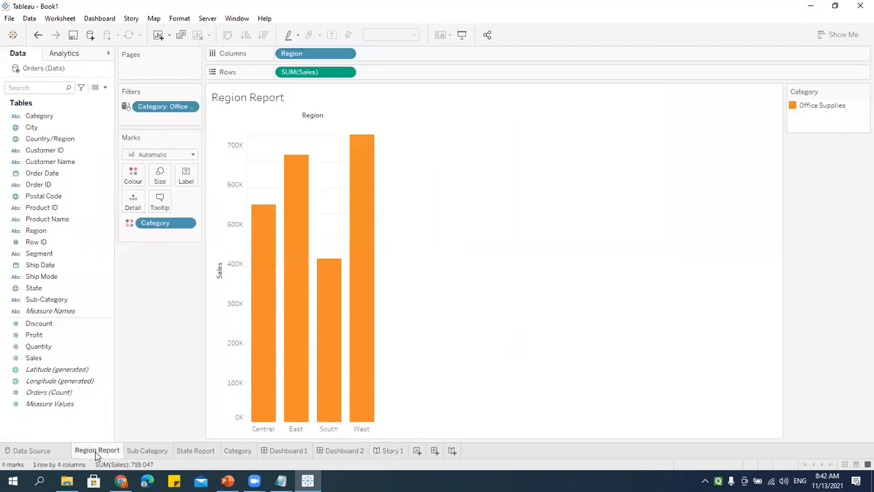
pyautogui.moveTo(264, 452)
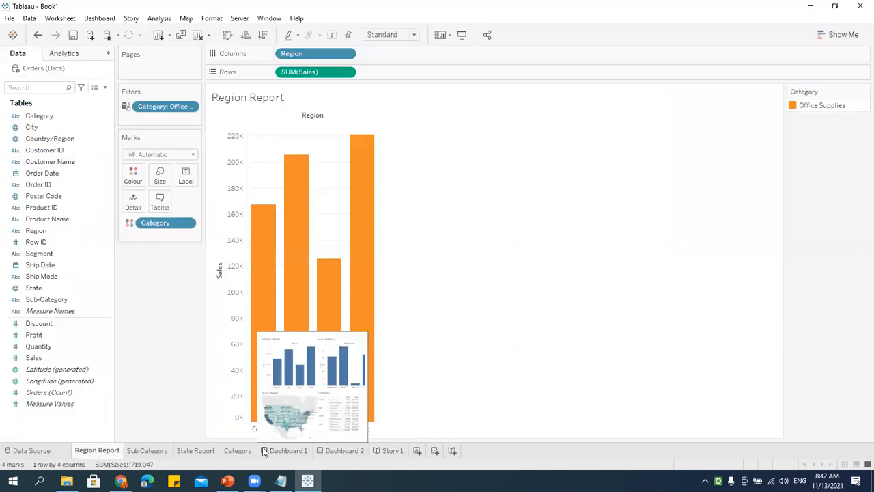
pyautogui.click(336, 451)
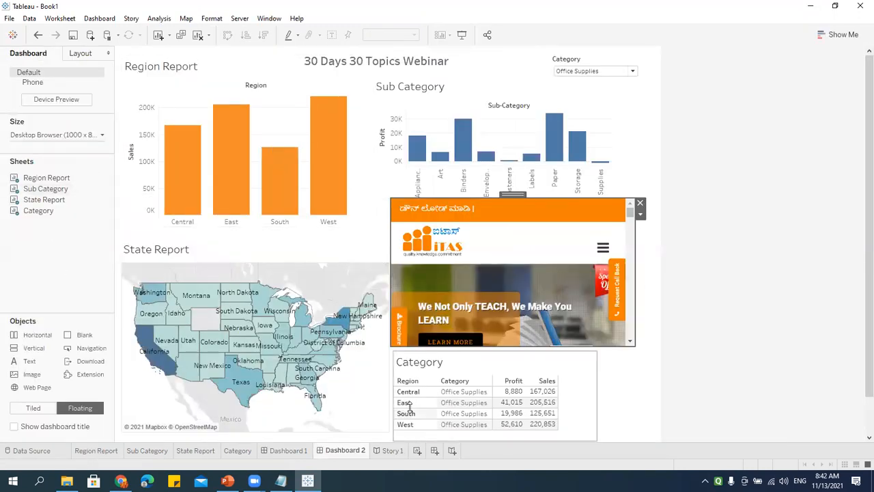
pyautogui.click(391, 450)
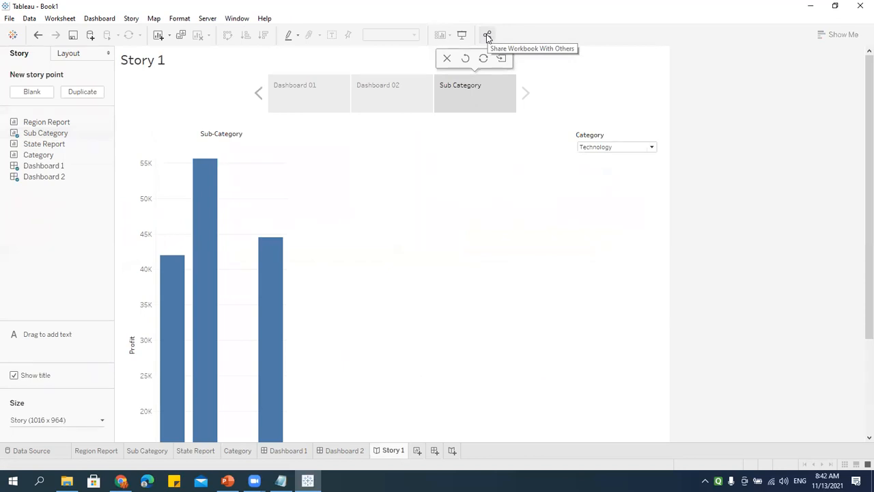
pyautogui.hotkey('alt', 'Tab')
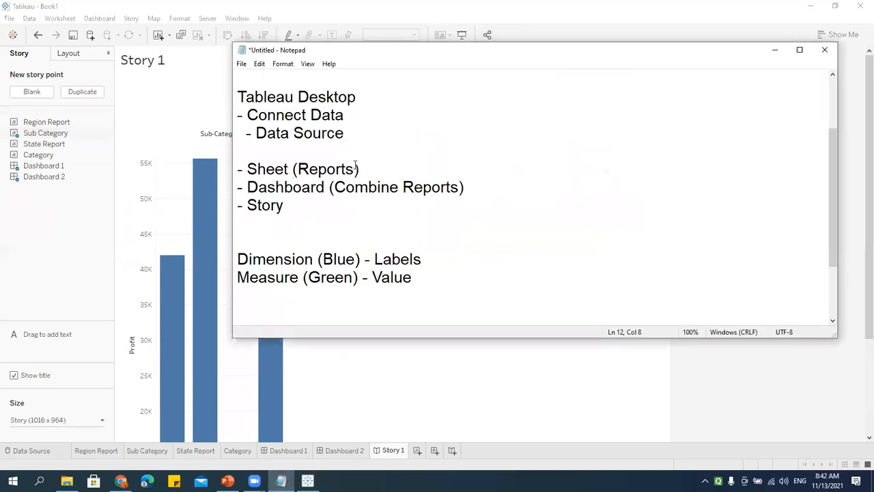
pyautogui.scroll(2, 357, 168)
pyautogui.moveTo(365, 111); pyautogui.dragTo(142, 124)
pyautogui.click(775, 51)
pyautogui.click(488, 37)
pyautogui.click(403, 205)
pyautogui.moveTo(400, 204); pyautogui.dragTo(276, 193)
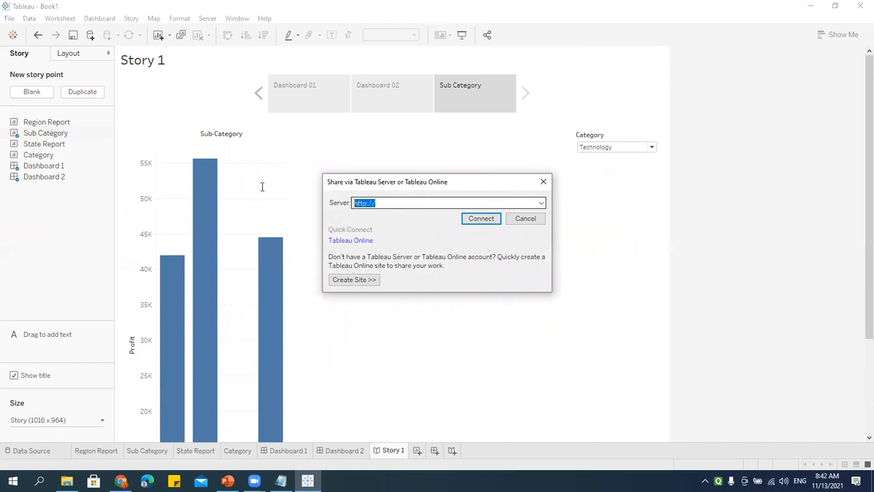
pyautogui.click(393, 202)
pyautogui.moveTo(353, 203); pyautogui.dragTo(539, 203)
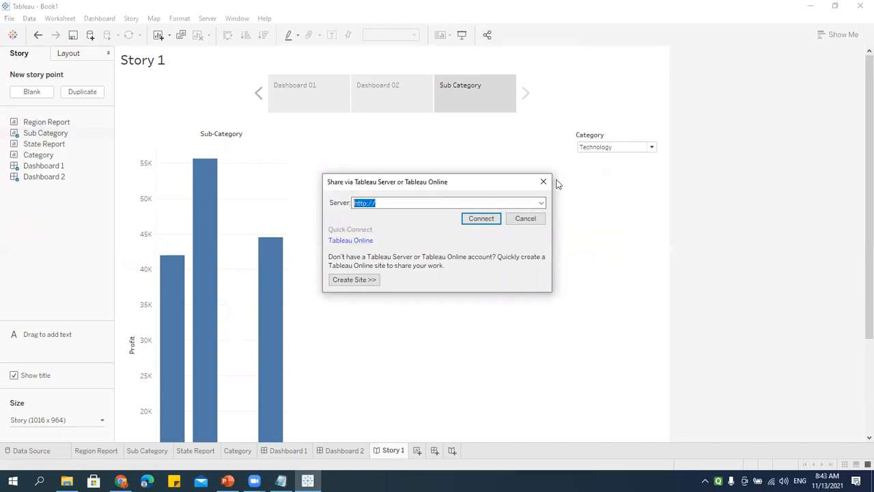
pyautogui.click(543, 181)
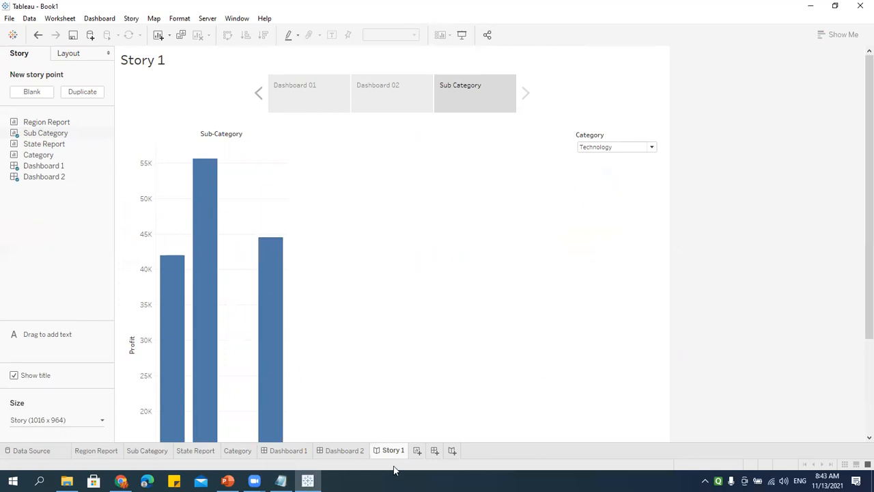
# Step: Hide Region Report, Sub Category, State Report, Category, Dashboard 1 and Dashboard 2
pyautogui.rightClick(95, 451)
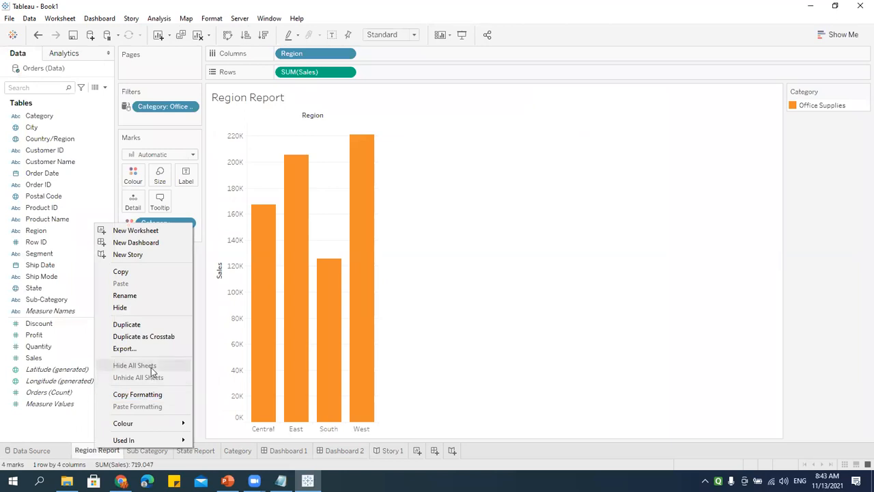
pyautogui.click(133, 310)
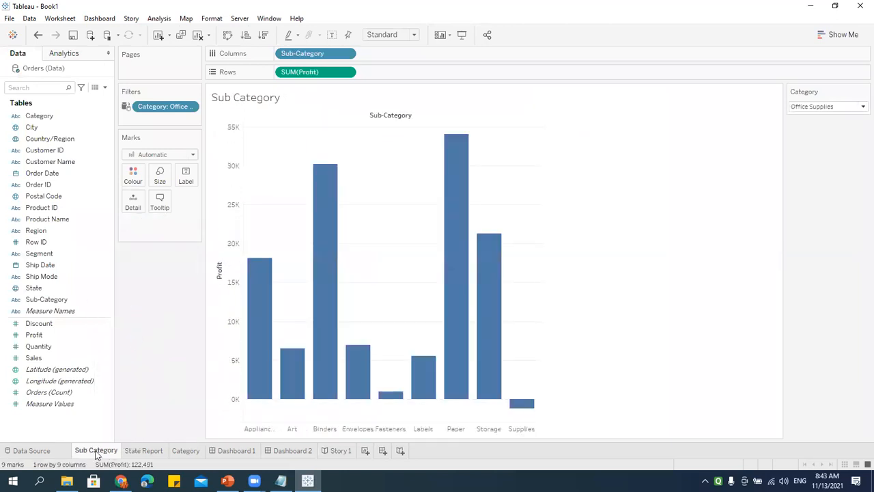
pyautogui.rightClick(96, 451)
pyautogui.click(123, 311)
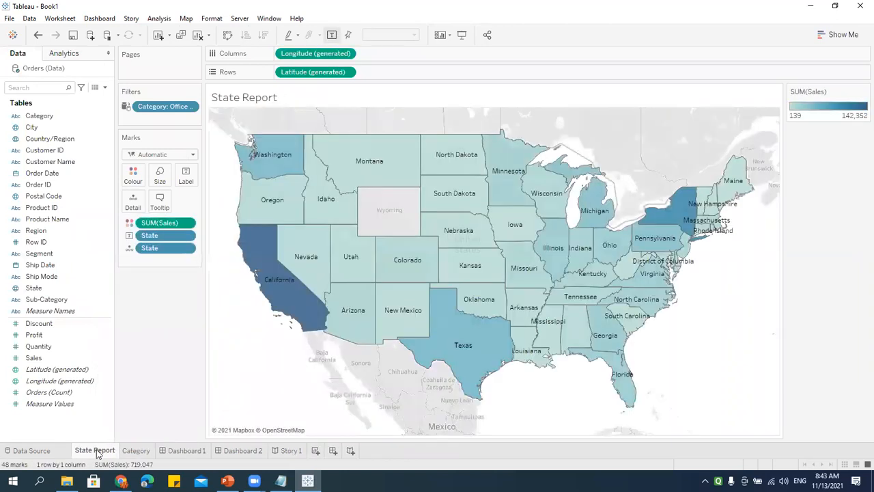
pyautogui.rightClick(96, 449)
pyautogui.click(125, 309)
pyautogui.rightClick(99, 449)
pyautogui.click(126, 308)
pyautogui.rightClick(104, 450)
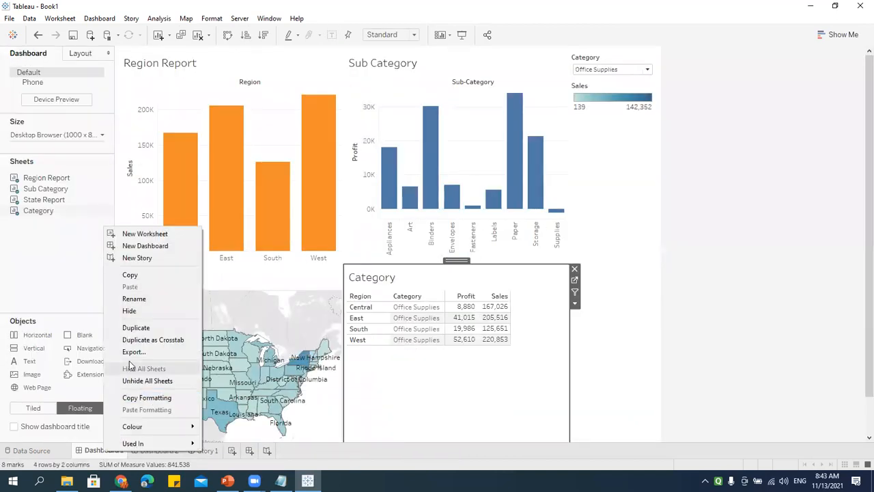
pyautogui.click(128, 309)
pyautogui.rightClick(97, 451)
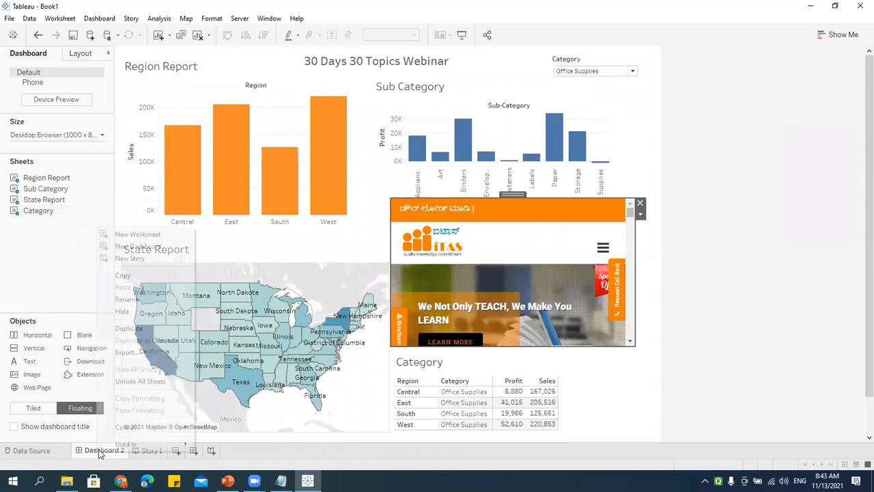
pyautogui.click(127, 310)
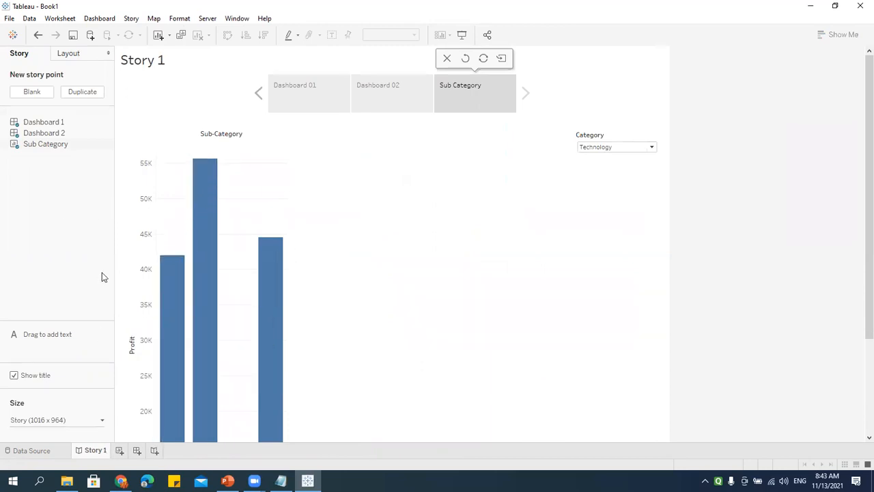
# Step: View Dashboard 01, then filter the Sub Category point to Furniture
pyautogui.click(301, 85)
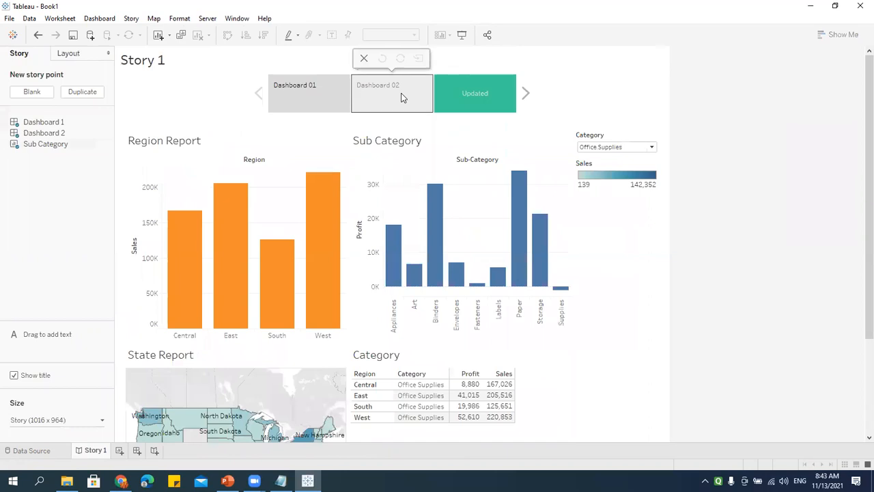
pyautogui.click(466, 93)
pyautogui.click(616, 147)
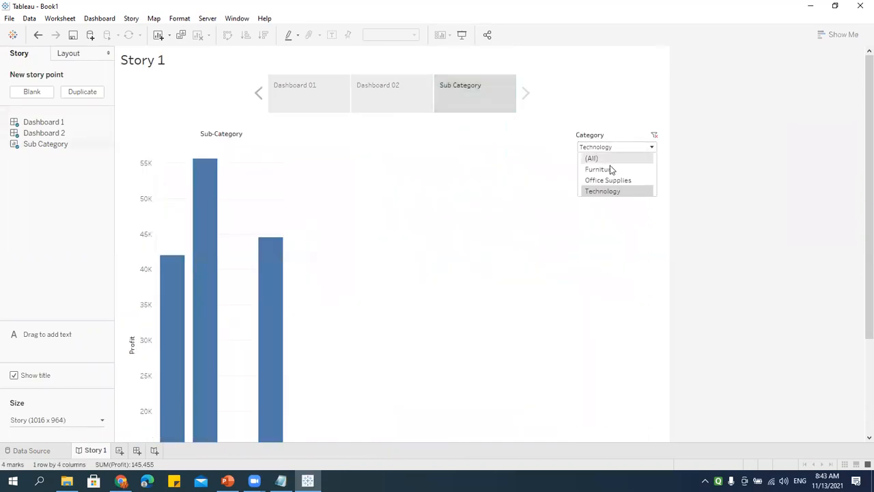
pyautogui.click(609, 169)
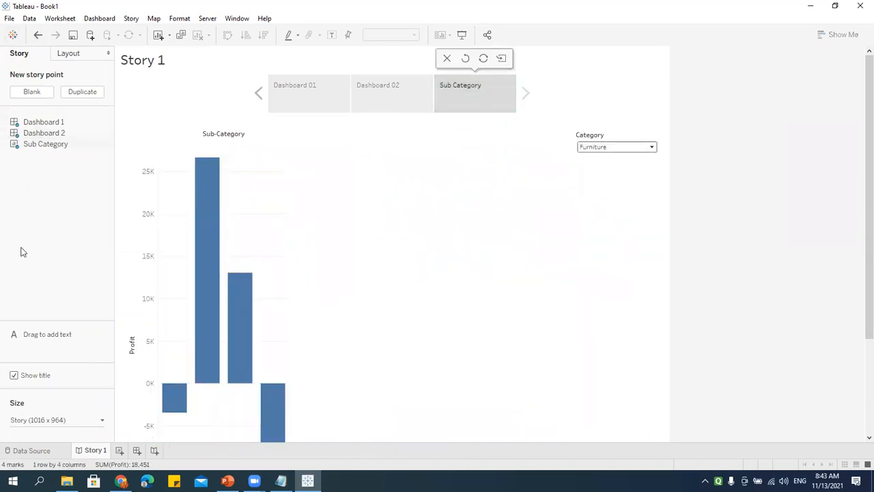
# Step: In Presentation Mode, cycle the chart through Office Supplies, Technology and all categories
pyautogui.click(462, 35)
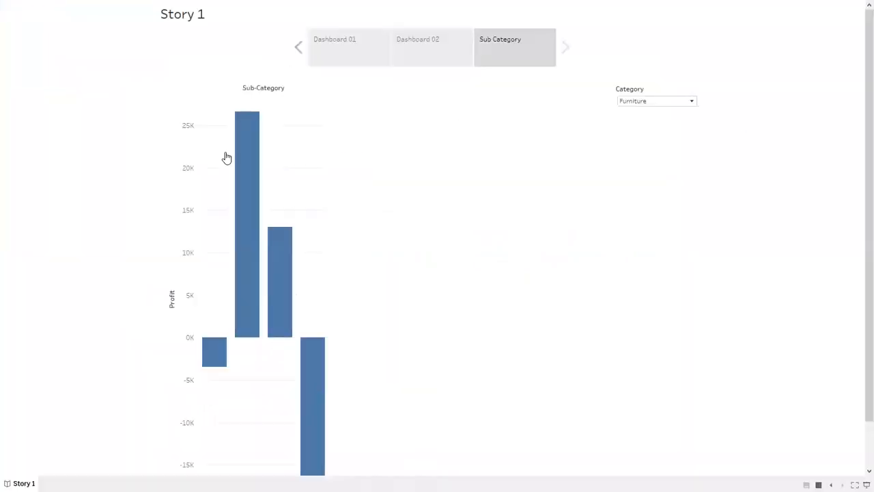
pyautogui.click(635, 101)
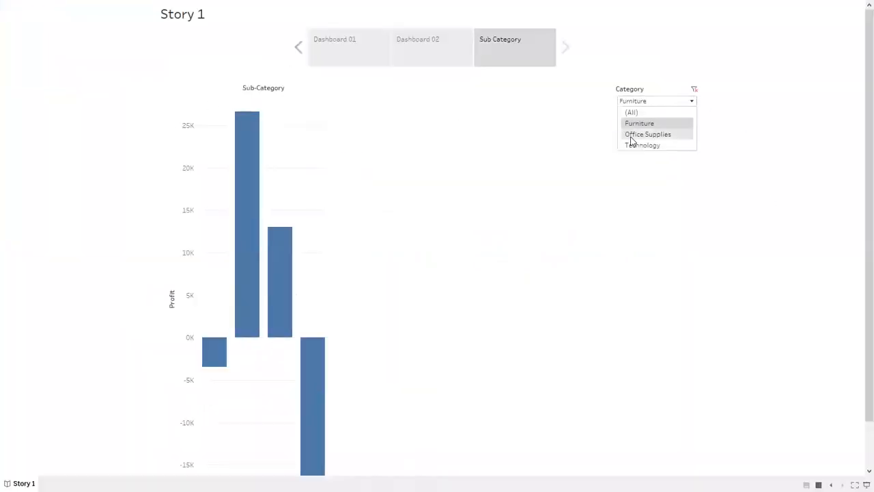
pyautogui.click(631, 132)
pyautogui.click(648, 102)
pyautogui.click(645, 146)
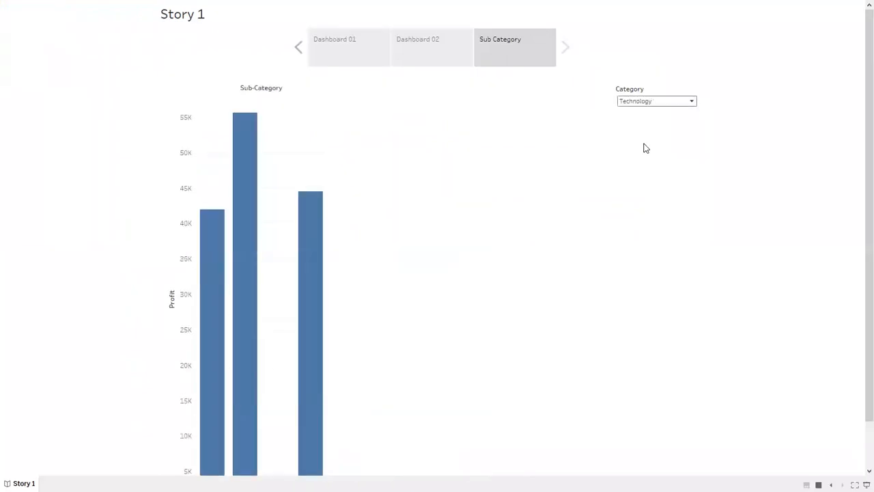
pyautogui.click(648, 102)
pyautogui.click(646, 113)
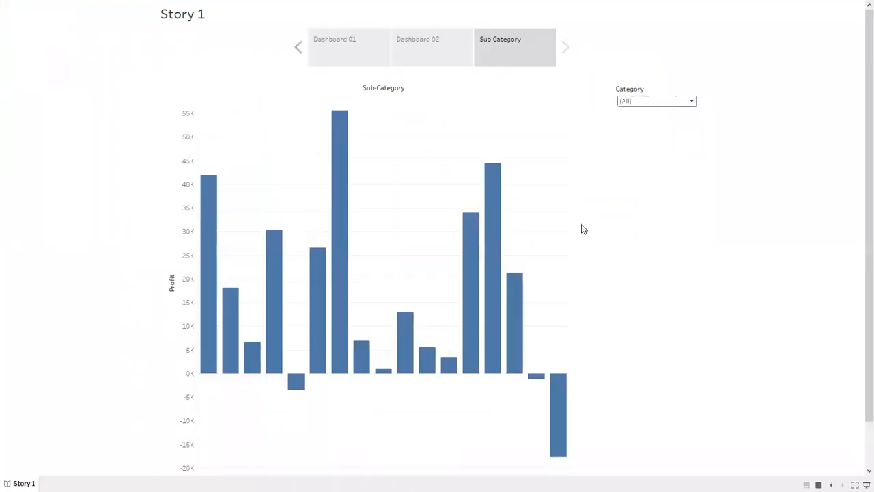
# Step: Set Dashboard 02 to show all categories and exit Presentation Mode
pyautogui.click(379, 44)
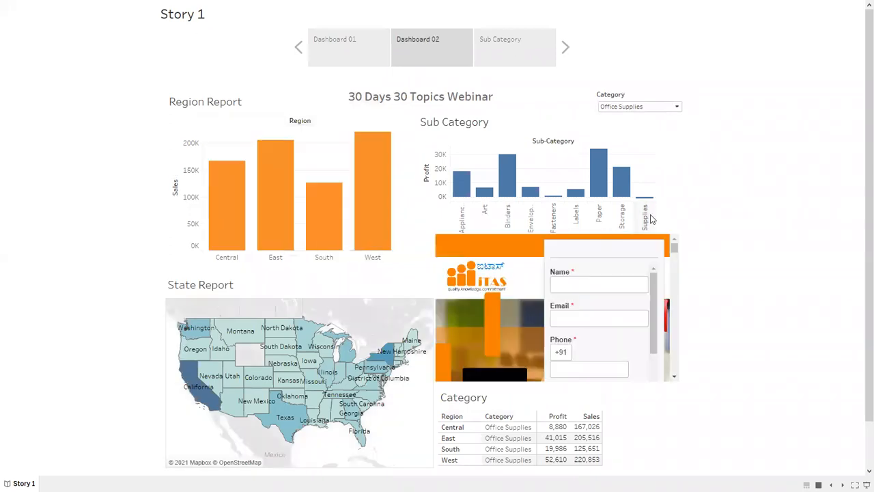
pyautogui.click(644, 107)
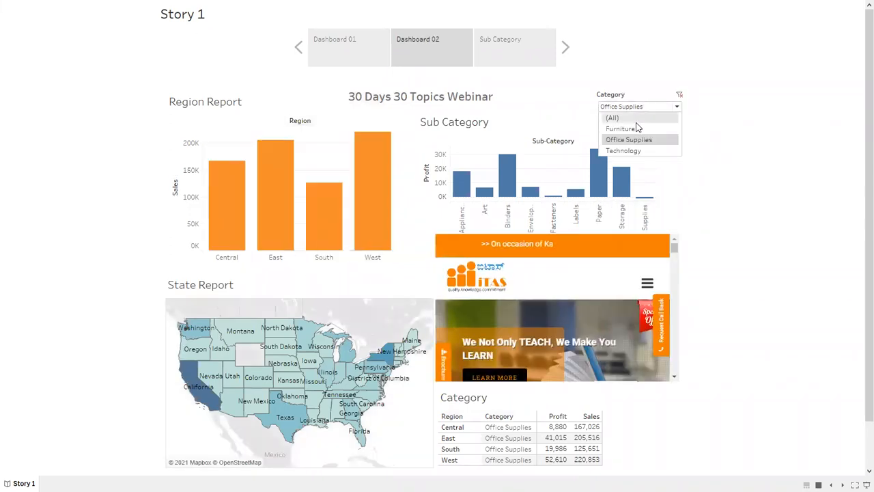
pyautogui.click(636, 122)
pyautogui.press('Escape')
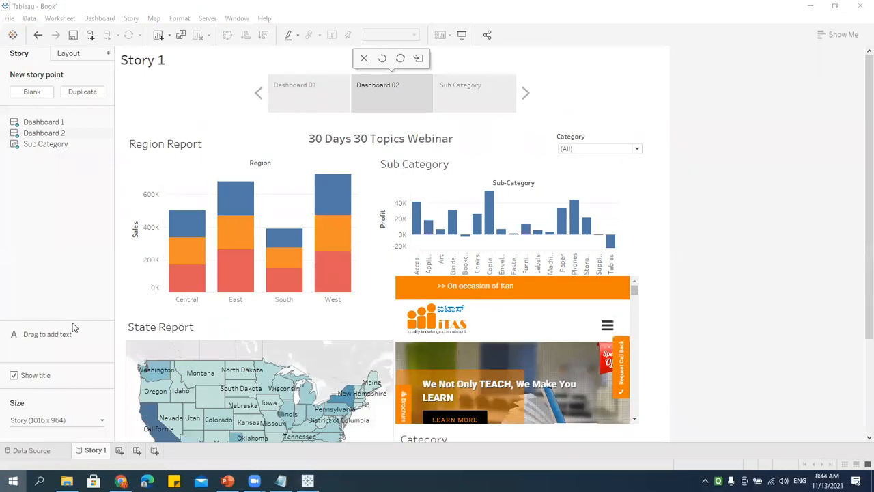
# Step: Launch Tableau Public 2020.4 from the Windows Start menu
pyautogui.press('super')
pyautogui.scroll(-15, 115, 352)
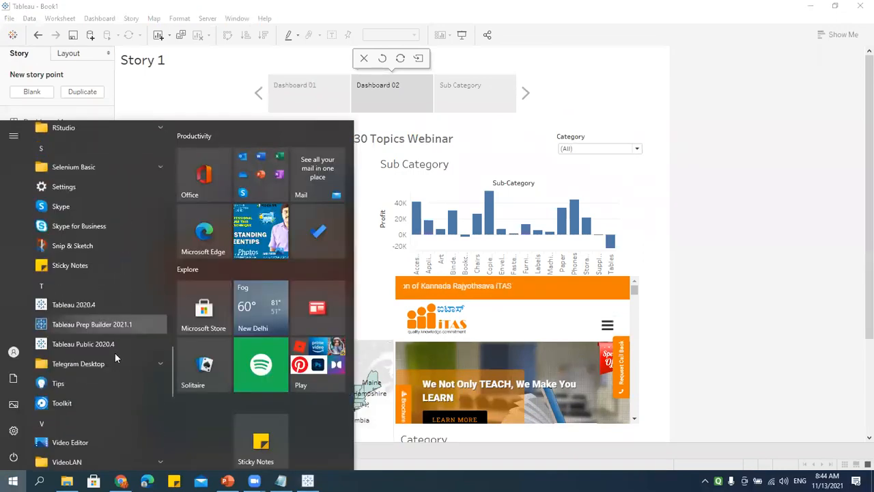
pyautogui.scroll(-3, 115, 352)
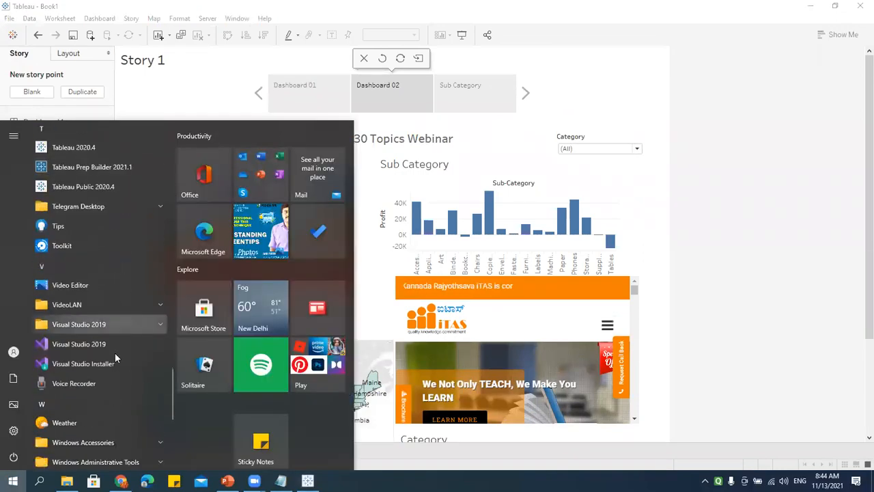
pyautogui.click(96, 187)
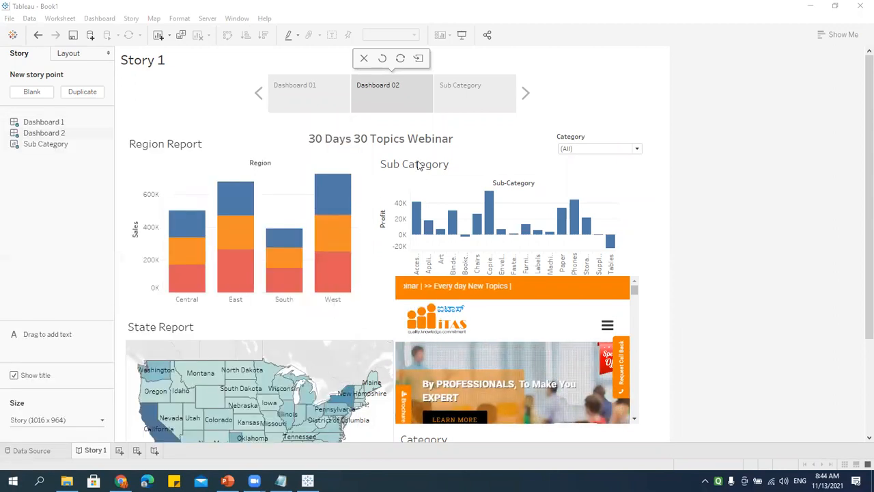
# Step: Dismiss the update notice and open the Dashboard Sep2021 v1.0 workbook from the start page
pyautogui.click(812, 5)
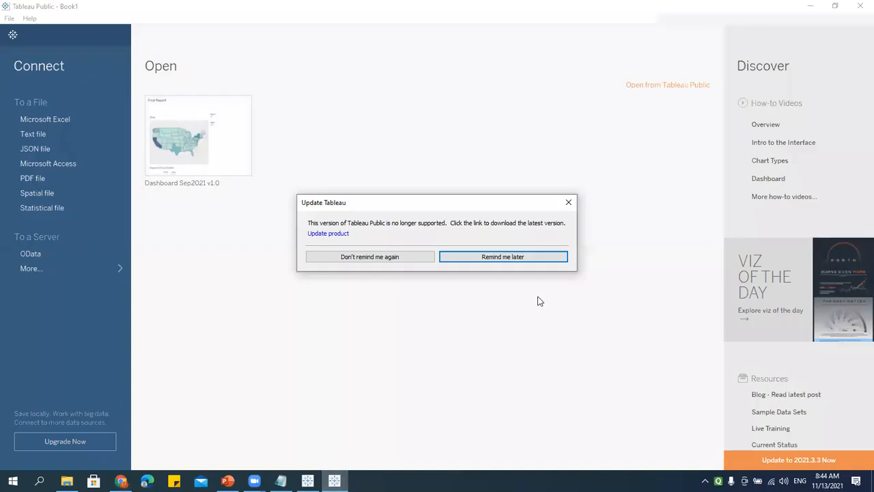
pyautogui.click(568, 202)
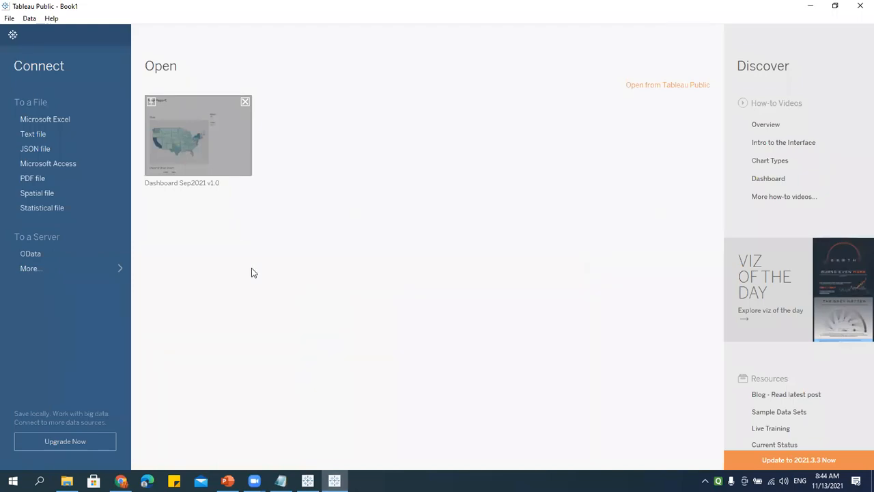
pyautogui.click(191, 163)
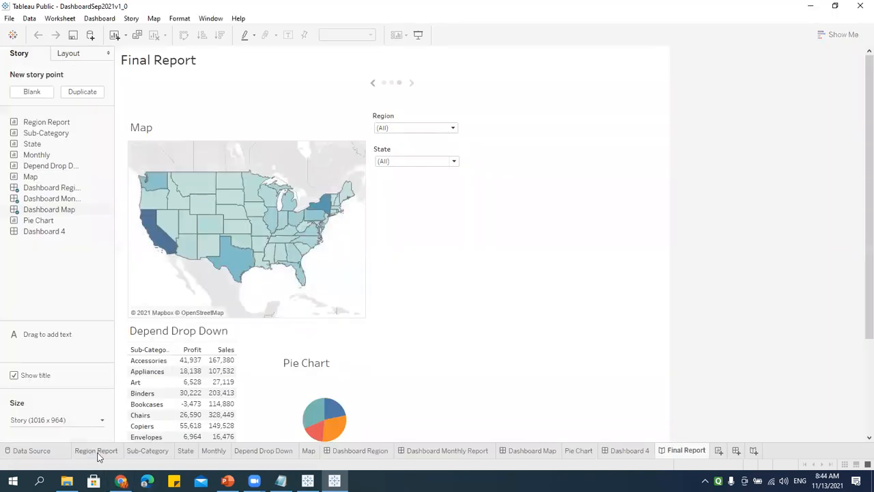
# Step: Go through the Region Report and Sub-Category sheets to Depend Drop Down, then open the File menu
pyautogui.click(97, 452)
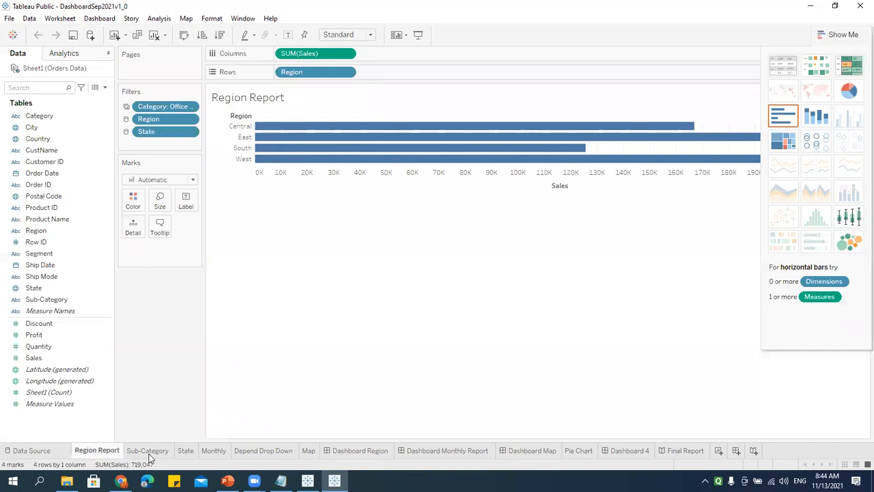
pyautogui.click(185, 451)
pyautogui.click(270, 452)
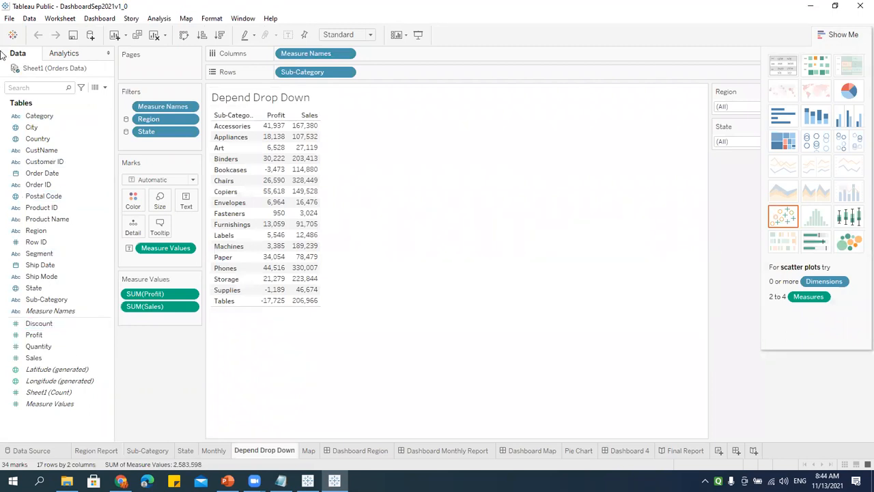
pyautogui.click(9, 19)
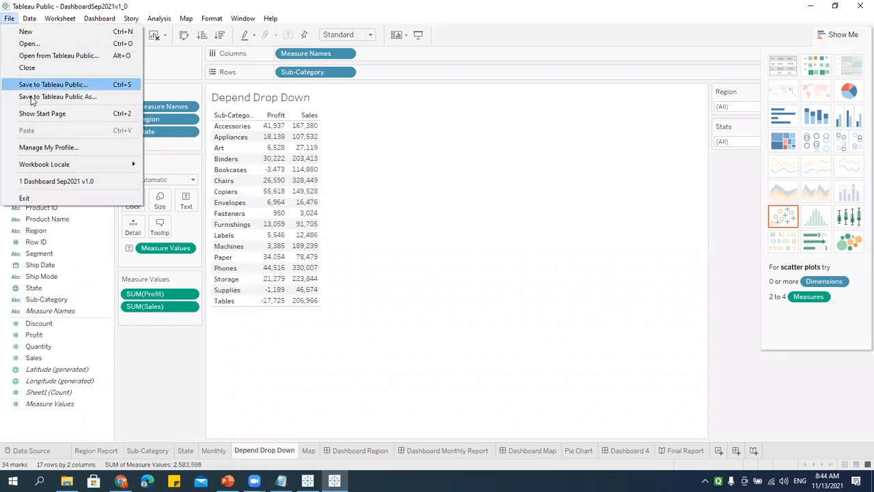
# Step: Try signing in to Tableau Public with the account e-mail and password
pyautogui.click(69, 56)
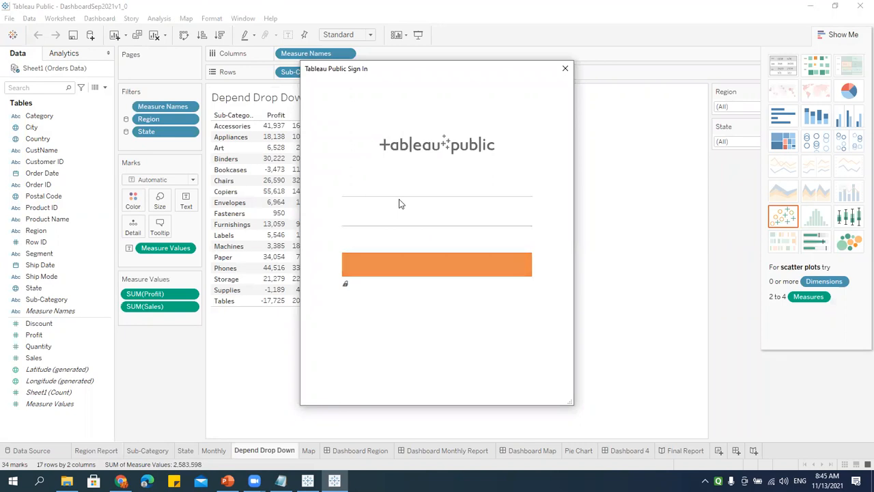
pyautogui.click(403, 187)
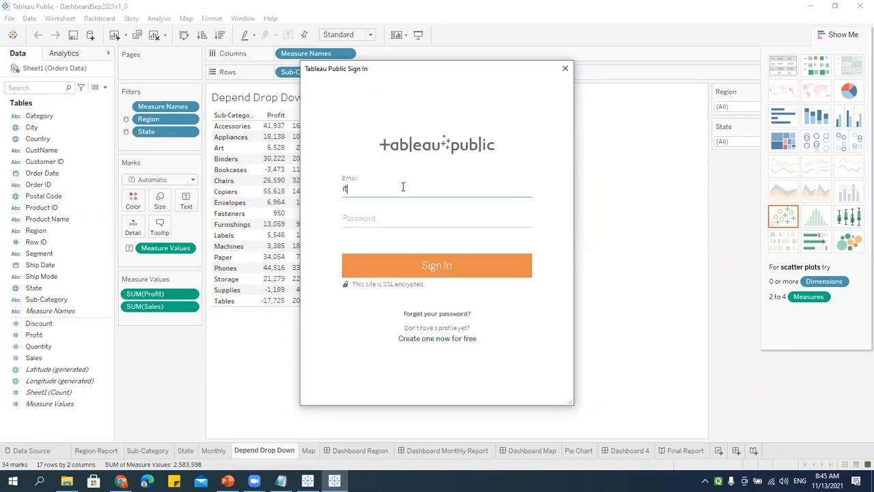
pyautogui.press('Tab')
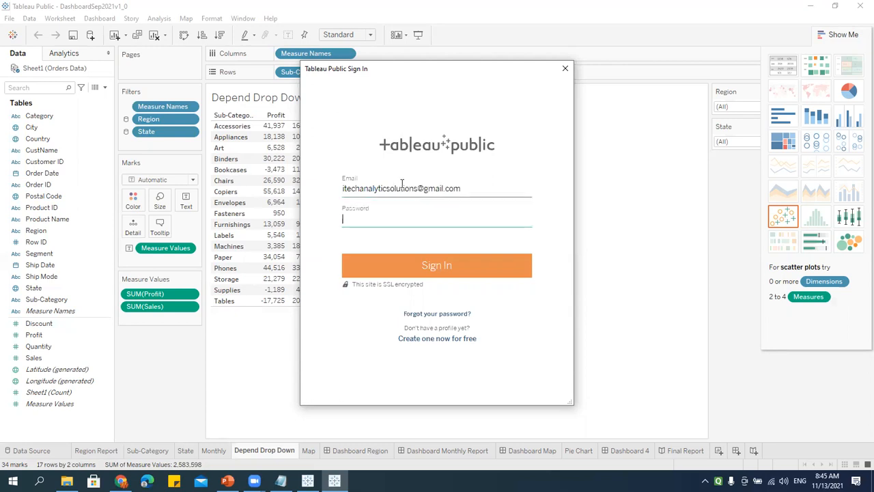
pyautogui.write('•••••')
pyautogui.press('BackSpace')
pyautogui.press('BackSpace')
pyautogui.press('BackSpace')
pyautogui.press('BackSpace')
pyautogui.press('BackSpace')
pyautogui.press('BackSpace')
pyautogui.press('BackSpace')
pyautogui.press('BackSpace')
pyautogui.press('BackSpace')
pyautogui.press('BackSpace')
pyautogui.press('BackSpace')
pyautogui.press('BackSpace')
pyautogui.press('BackSpace')
pyautogui.press('BackSpace')
pyautogui.write('•••••••••••')
pyautogui.click(459, 270)
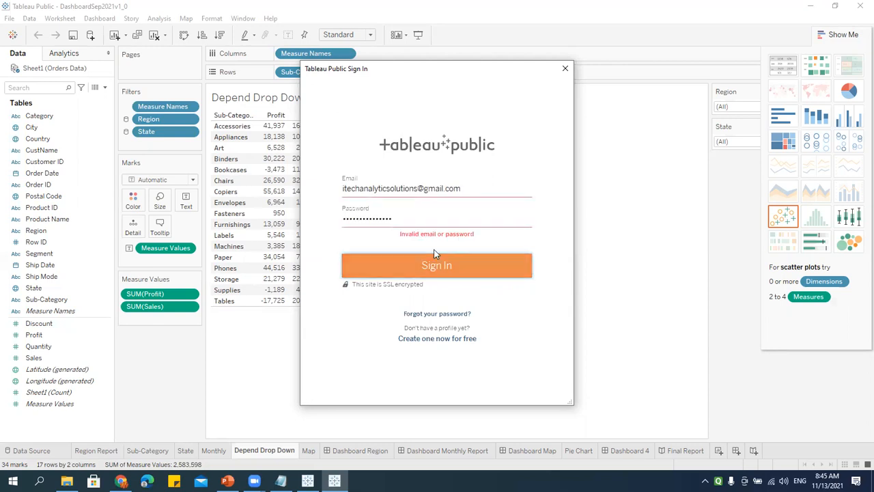
# Step: Close the failed sign-in, try File > Save to Tableau Public, and close its sign-in window
pyautogui.click(566, 71)
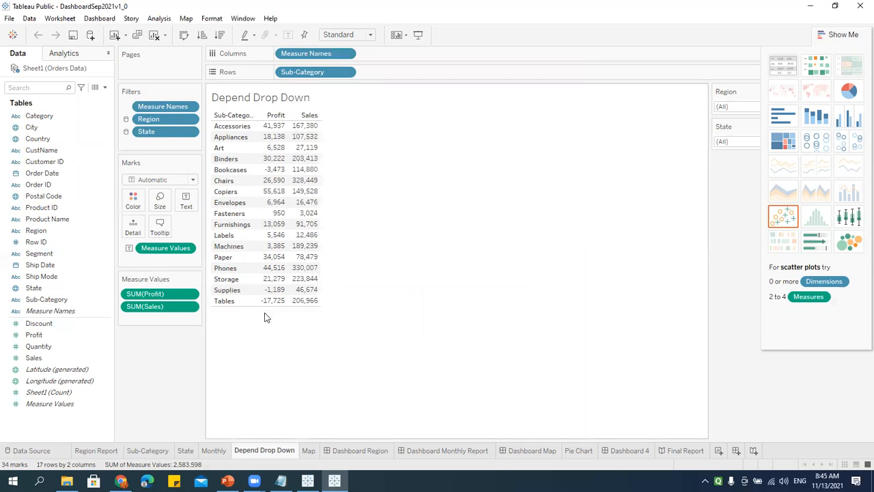
pyautogui.moveTo(311, 282)
pyautogui.click(9, 19)
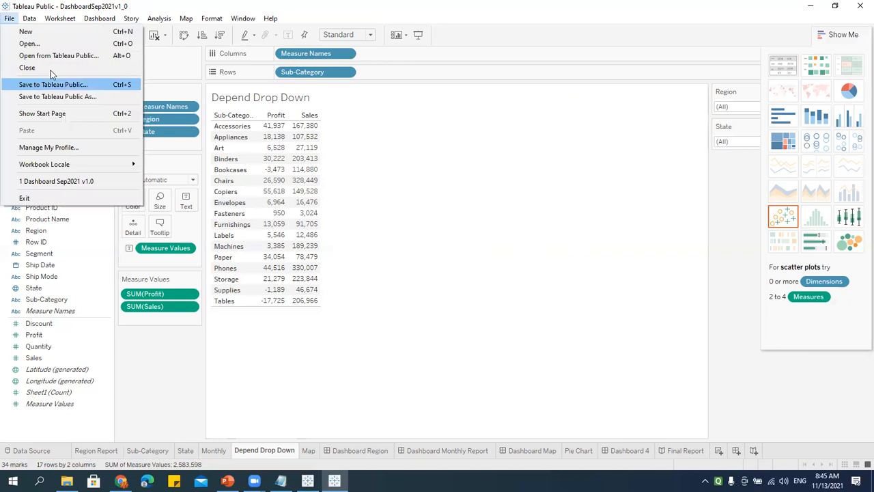
pyautogui.click(437, 162)
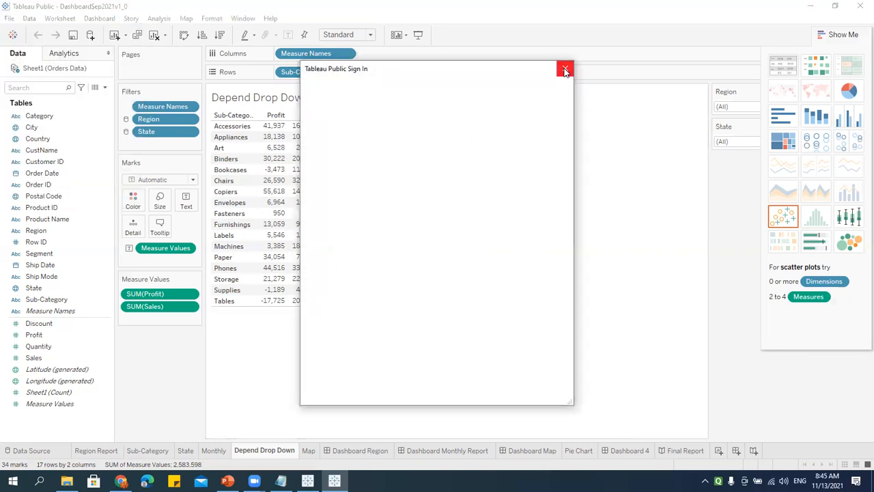
pyautogui.click(565, 71)
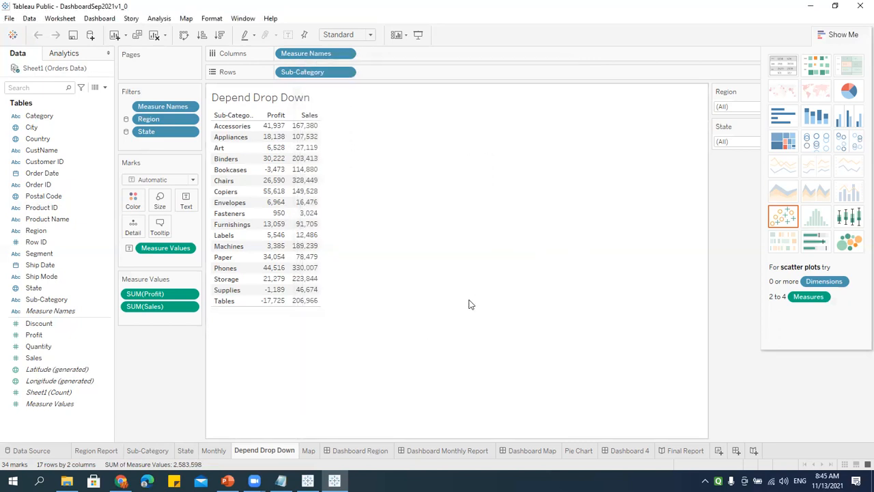
# Step: Try File > Open from Tableau Public again, then close the sign-in window without signing in
pyautogui.click(9, 19)
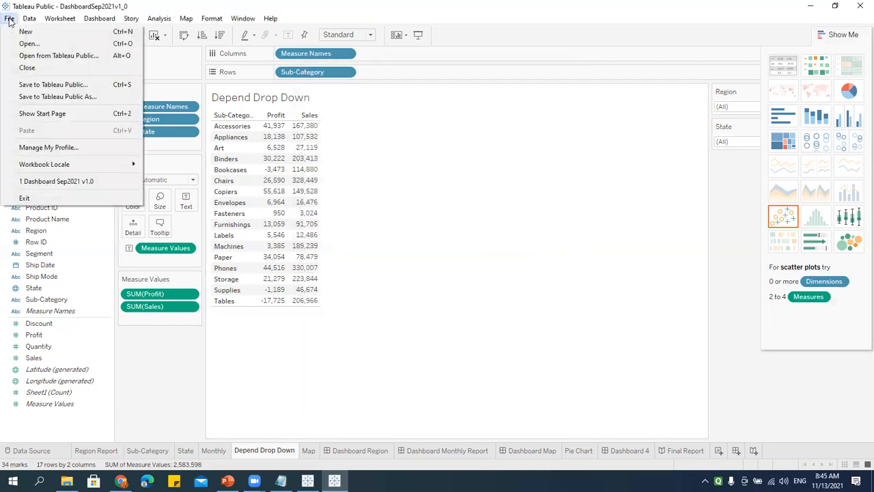
pyautogui.click(48, 56)
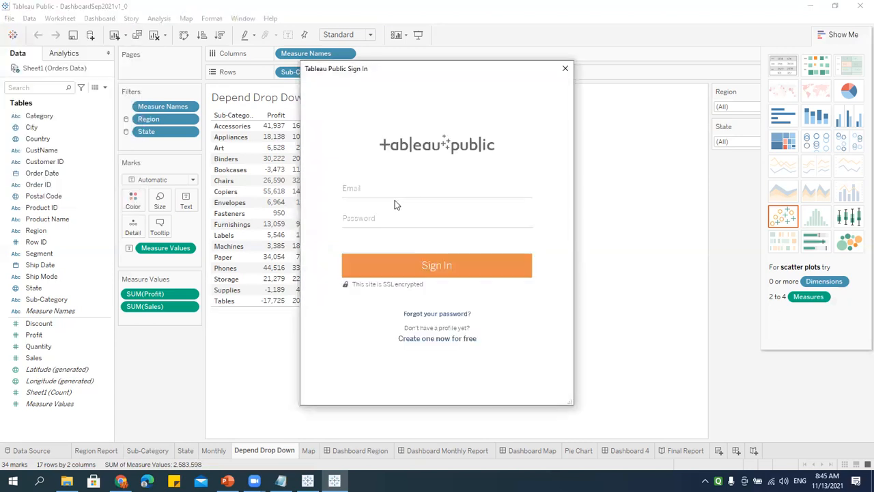
pyautogui.click(382, 189)
pyautogui.click(385, 219)
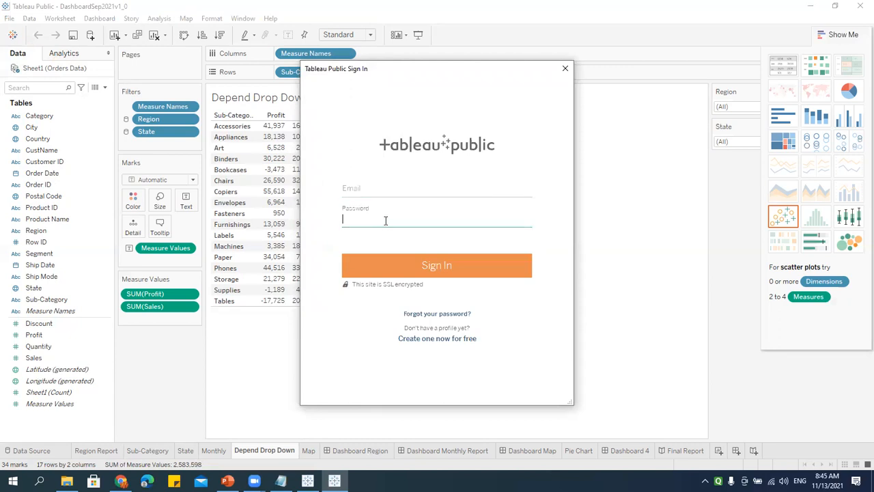
pyautogui.click(565, 68)
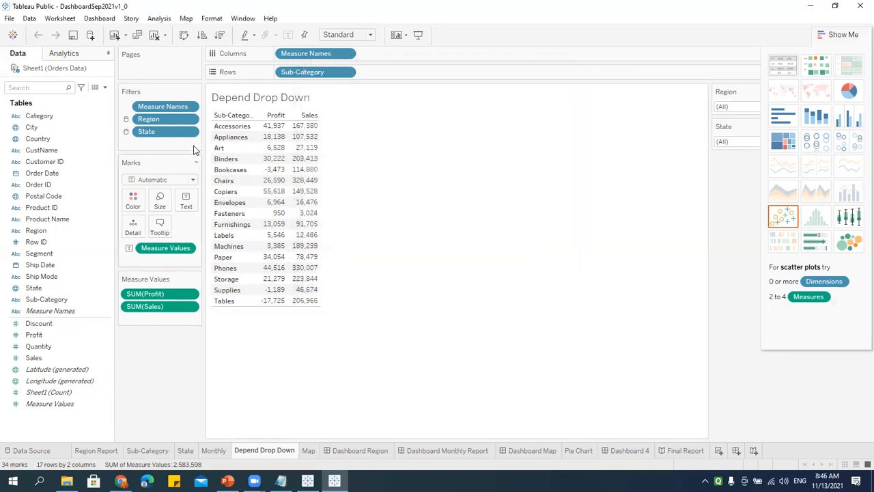
# Step: Show the Region Report sheet and cancel the 'Where is the data file' prompt twice
pyautogui.click(95, 450)
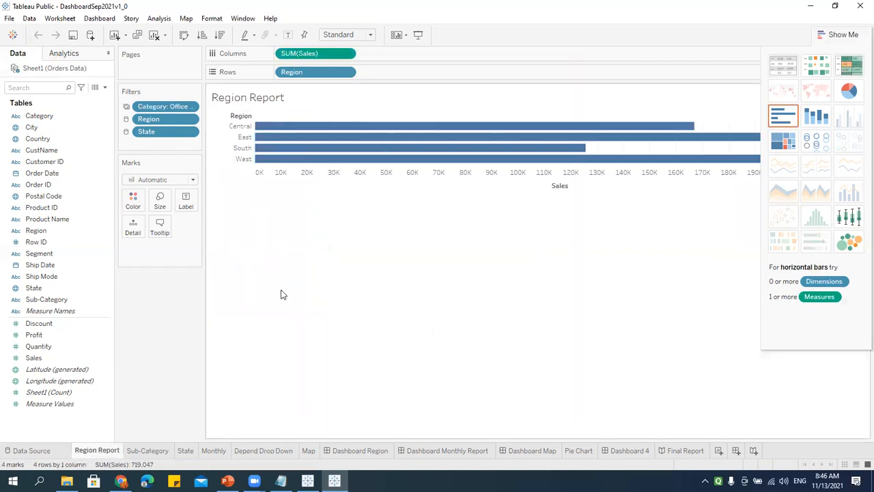
pyautogui.click(36, 452)
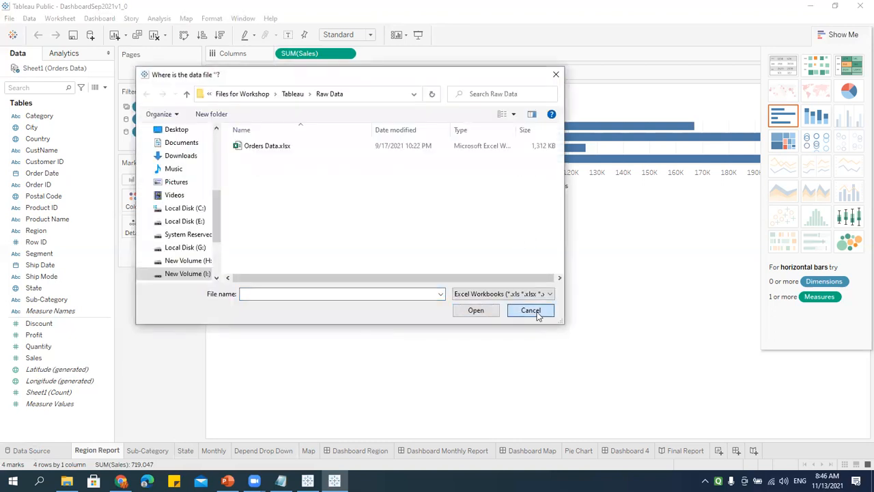
pyautogui.click(530, 311)
pyautogui.click(37, 452)
pyautogui.click(528, 312)
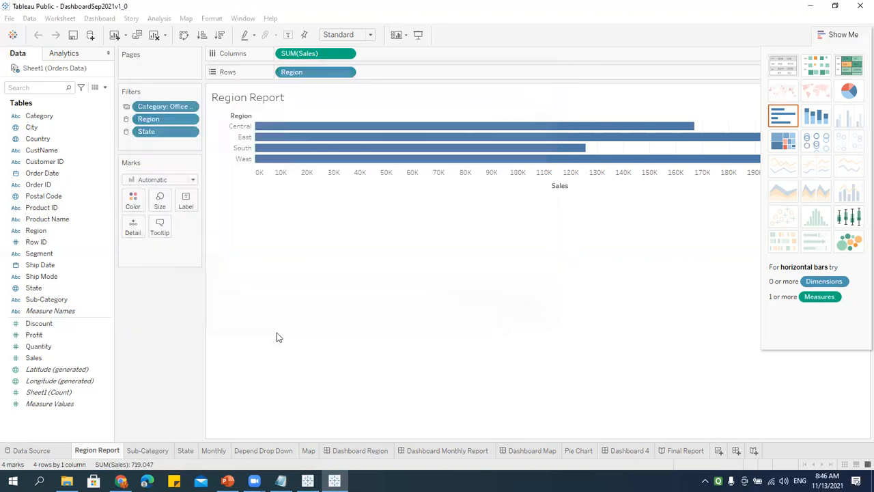
pyautogui.moveTo(288, 138)
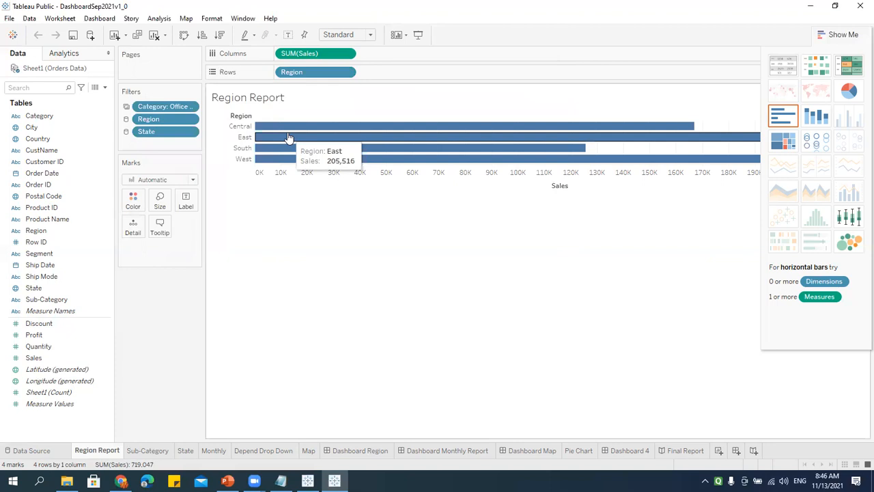
# Step: Switch back to Book1's Story 1 in Tableau Desktop and close the Share via Tableau Server dialog
pyautogui.click(308, 480)
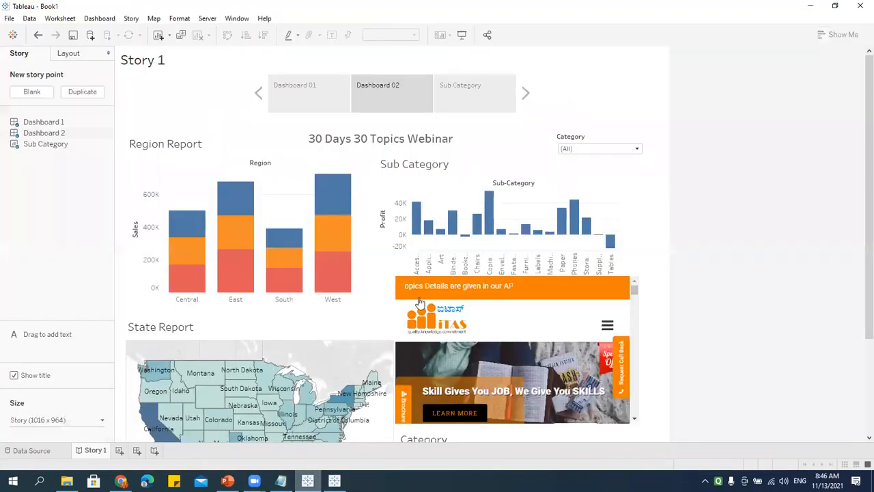
pyautogui.click(487, 35)
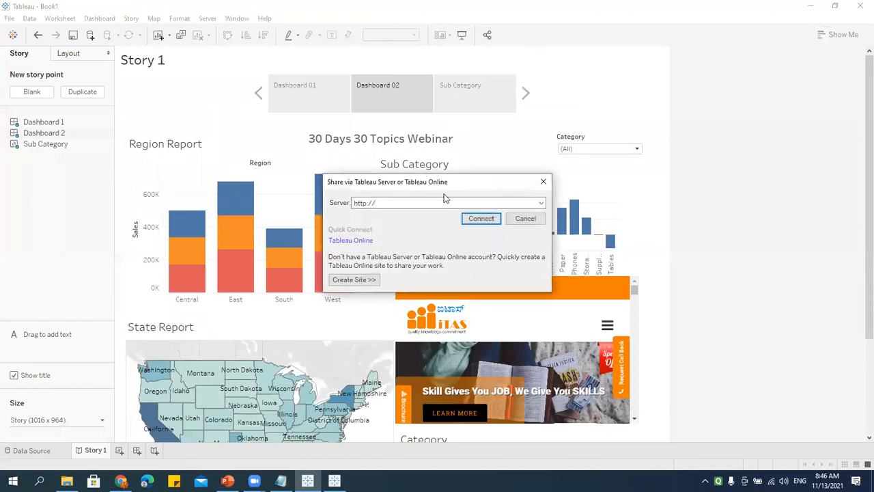
pyautogui.click(542, 178)
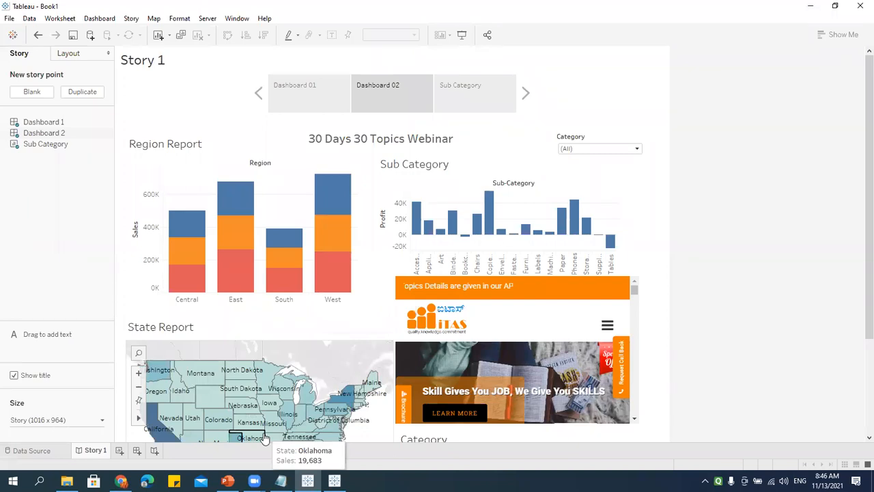
# Step: Unhide all sheets from the Story 1 tab and check the restored Sub Category sheet
pyautogui.rightClick(96, 451)
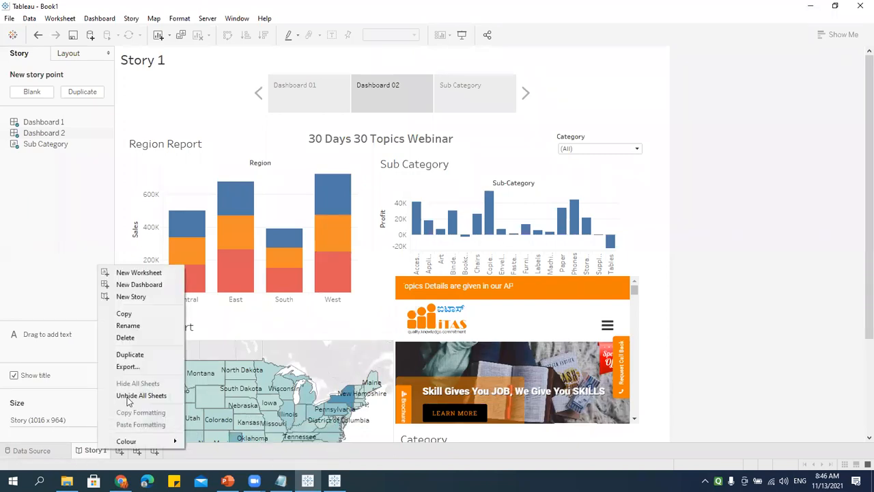
pyautogui.click(137, 396)
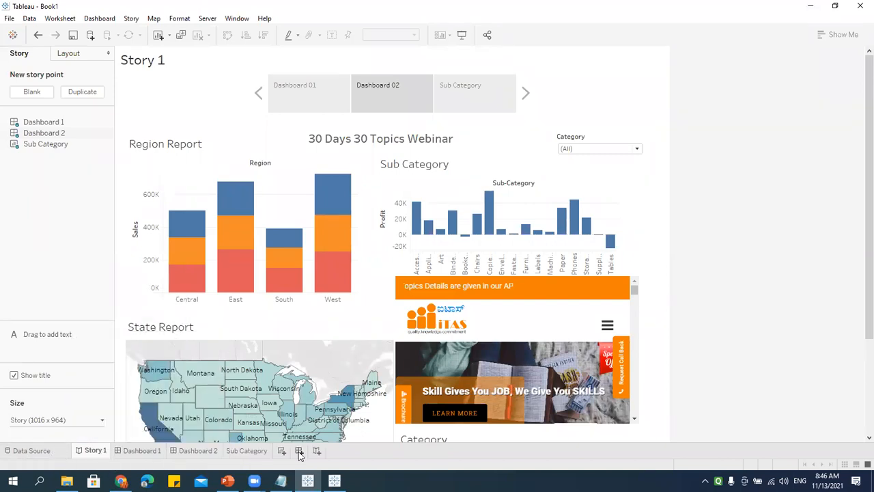
pyautogui.click(247, 451)
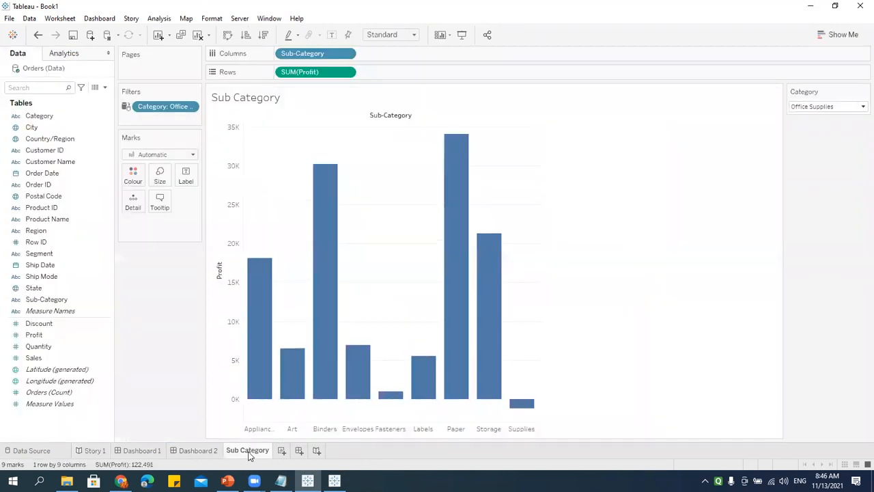
pyautogui.rightClick(247, 450)
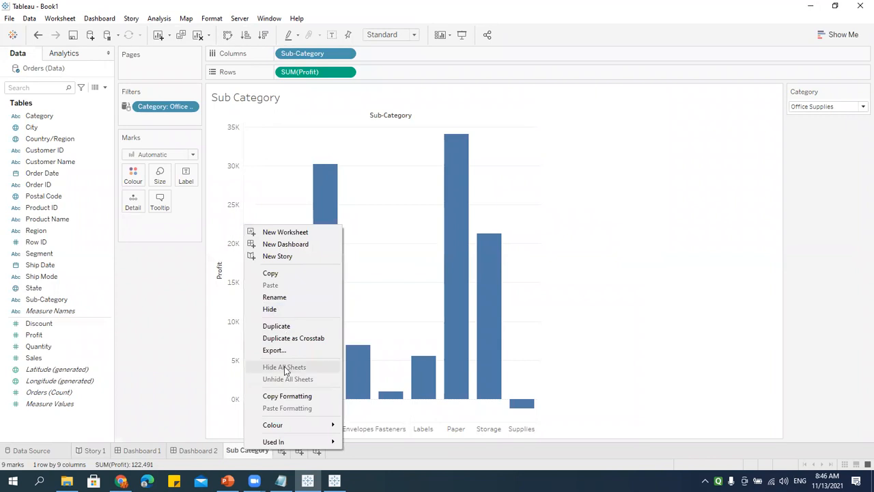
pyautogui.click(382, 453)
pyautogui.click(95, 452)
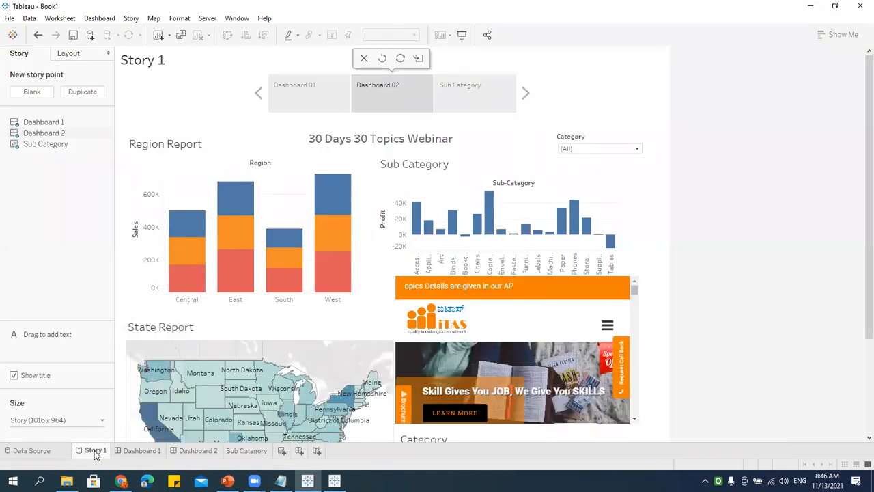
# Step: Look over Dashboard 1 and the Sub Category sheet's options, then return to Story 1
pyautogui.click(133, 454)
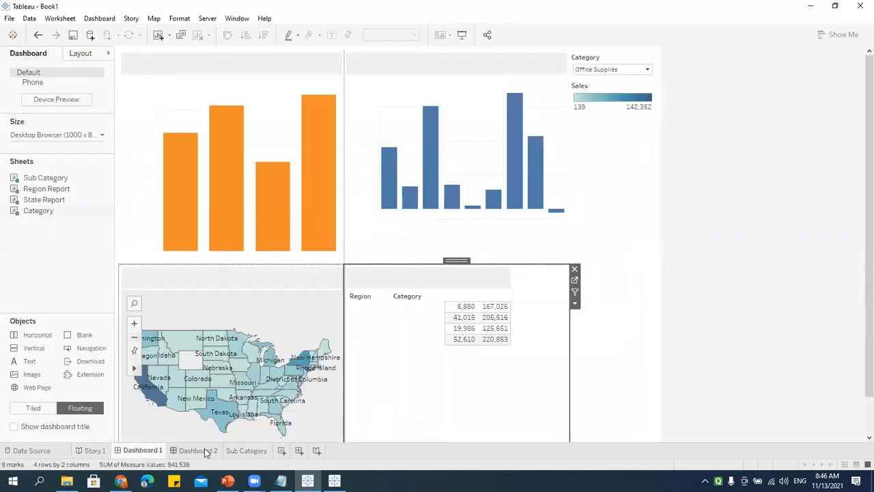
pyautogui.click(246, 450)
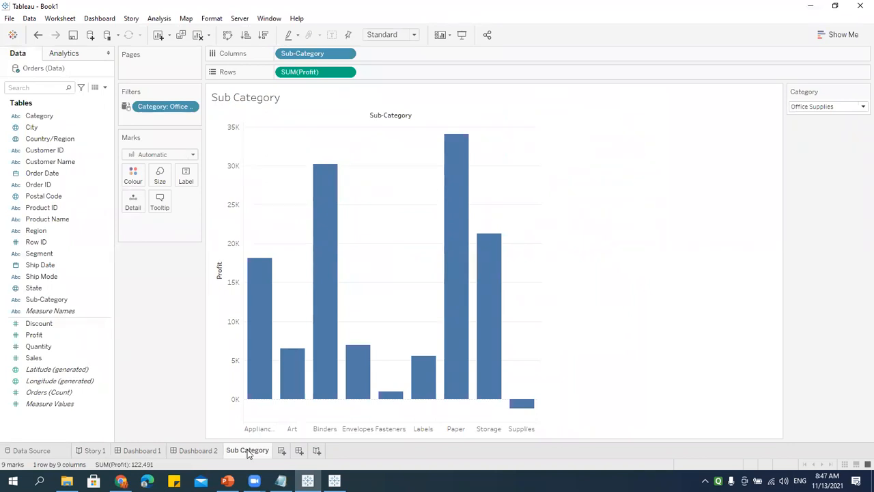
pyautogui.rightClick(249, 454)
pyautogui.rightClick(249, 454)
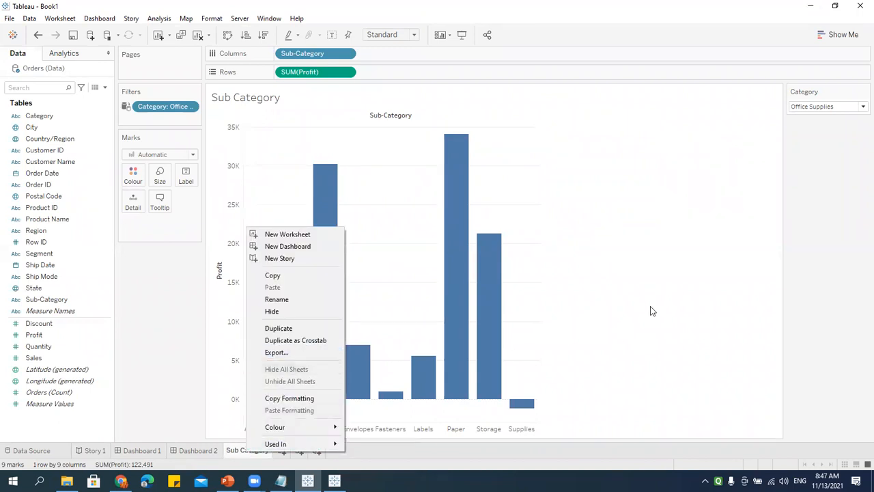
pyautogui.click(650, 311)
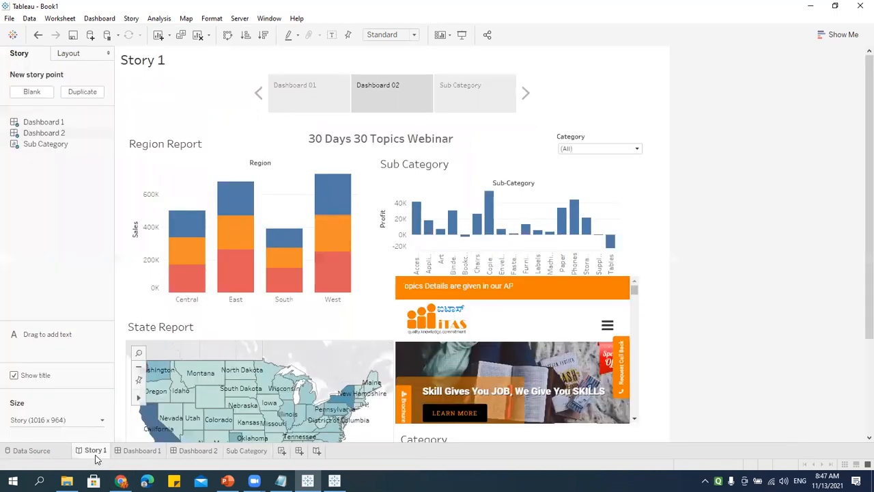
pyautogui.click(95, 455)
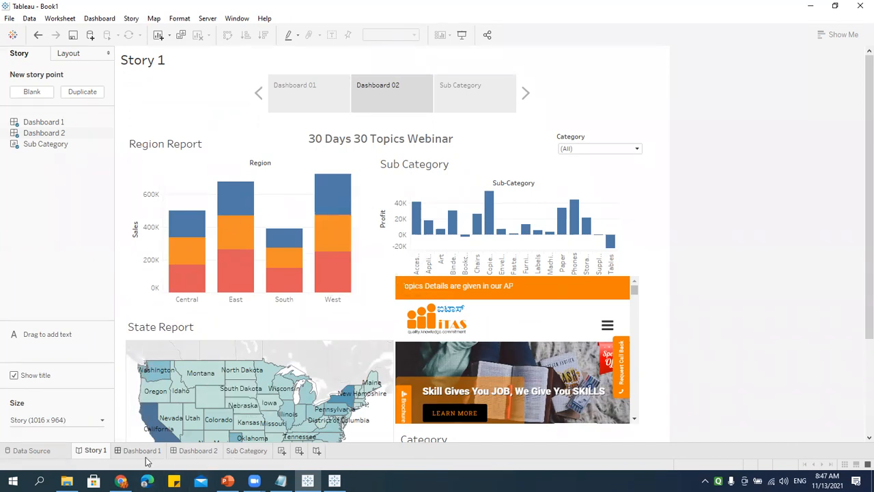
pyautogui.moveTo(210, 230)
pyautogui.moveTo(345, 236)
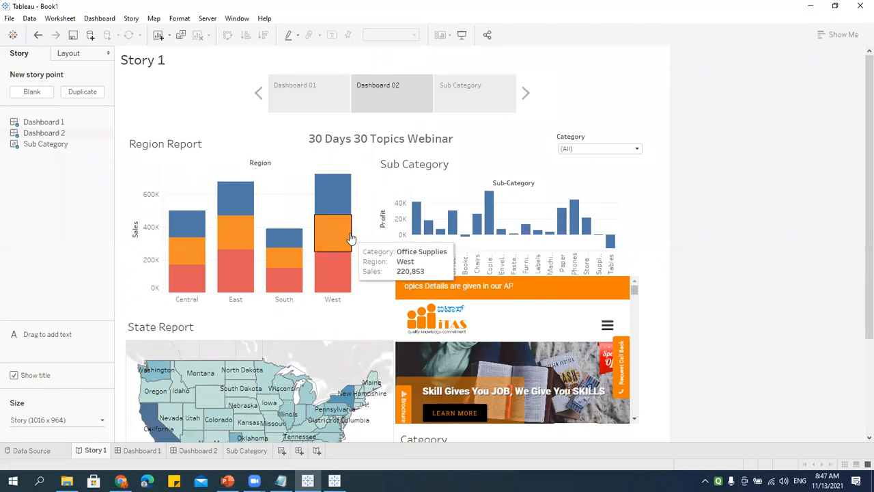
pyautogui.click(487, 34)
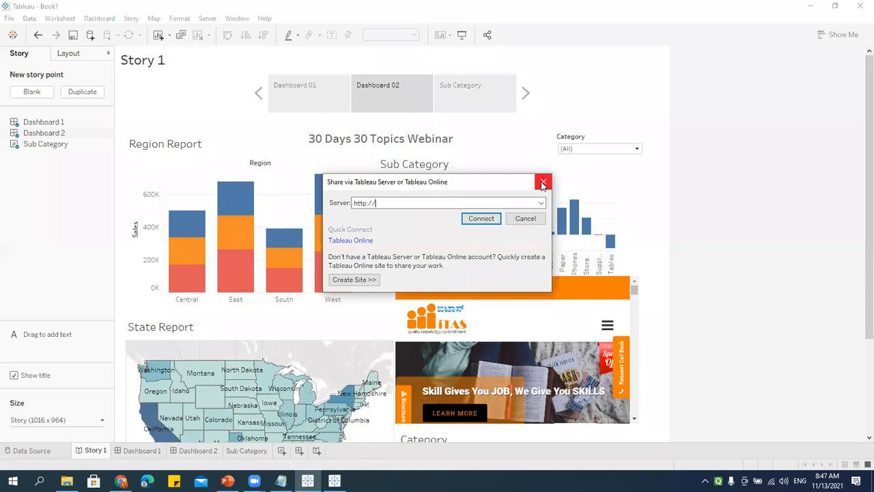
pyautogui.click(543, 182)
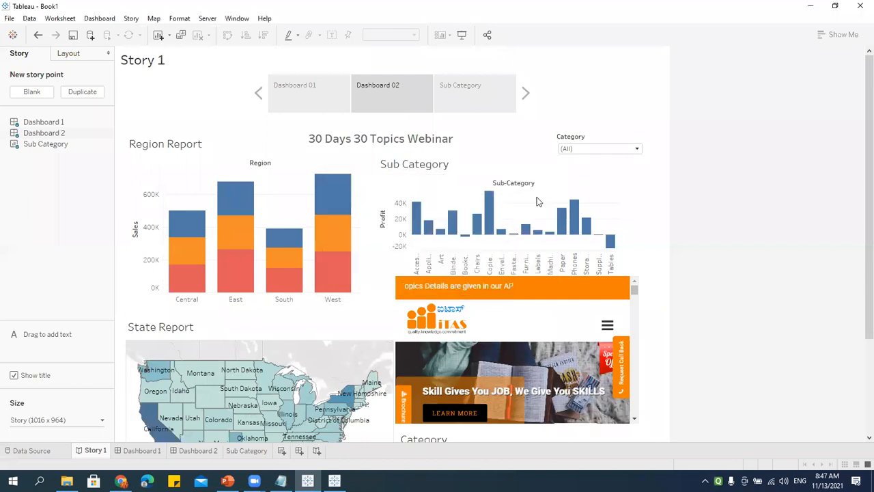